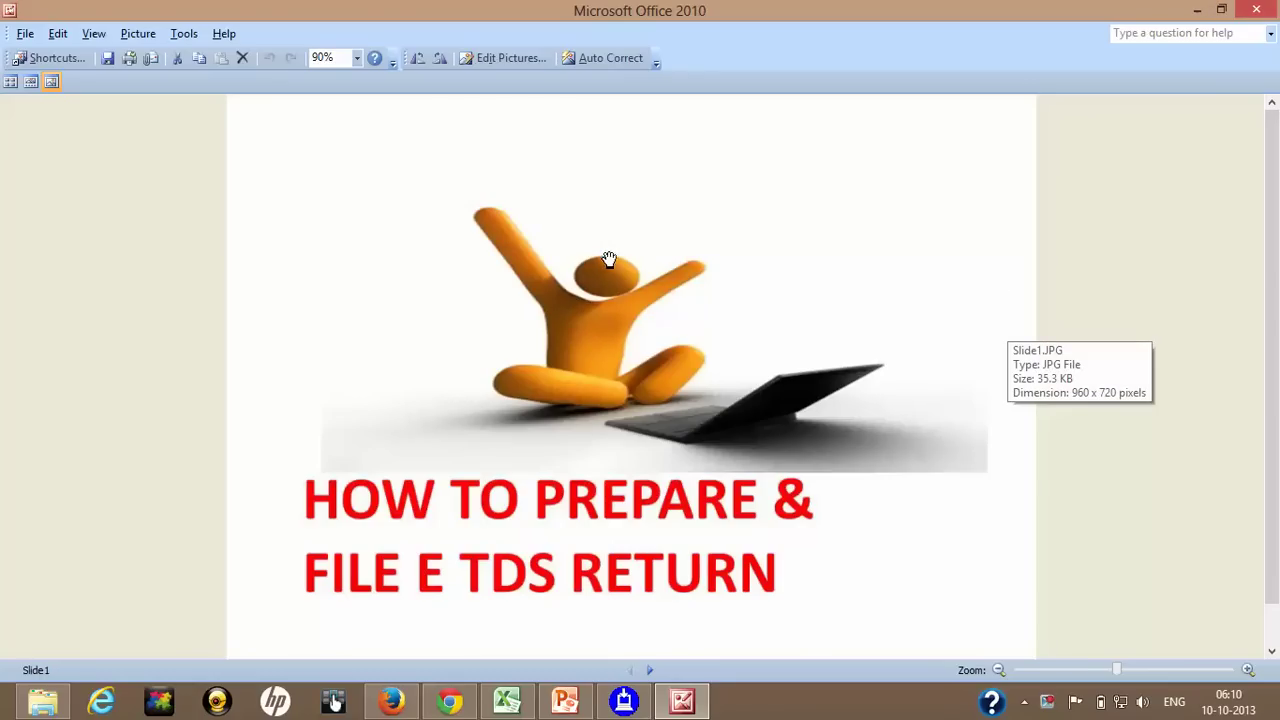
{"action": "left_click", "coordinate": [650, 670]}
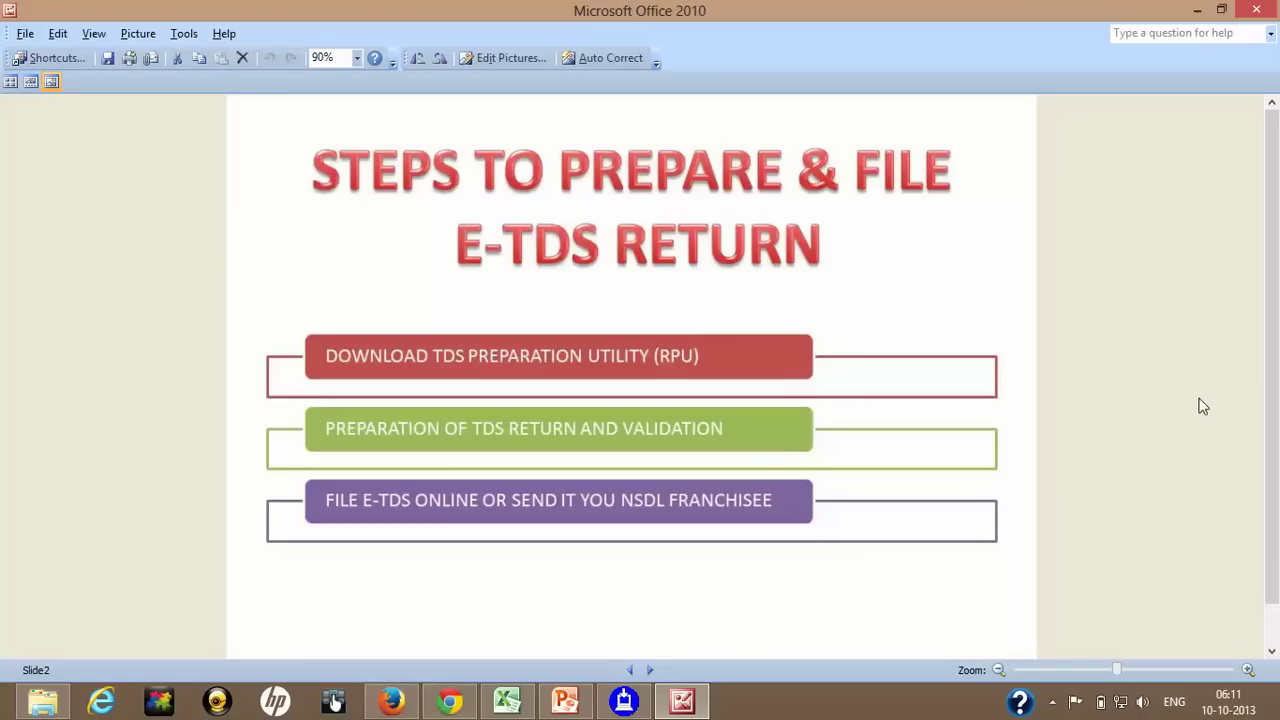
- Review the Form 24Q return's deductor details, challan details and Annexure I rows in RPU 3.6
{"action": "left_click", "coordinate": [626, 705]}
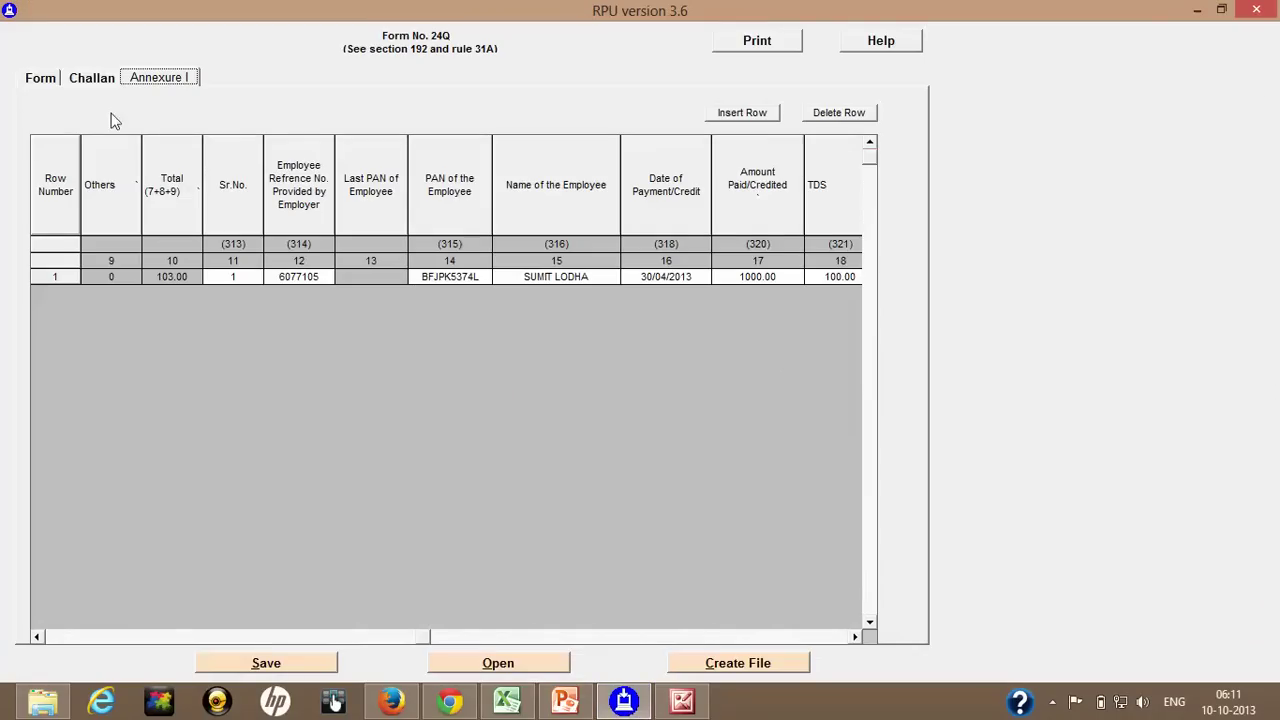
{"action": "left_click", "coordinate": [117, 84]}
{"action": "left_click", "coordinate": [37, 84]}
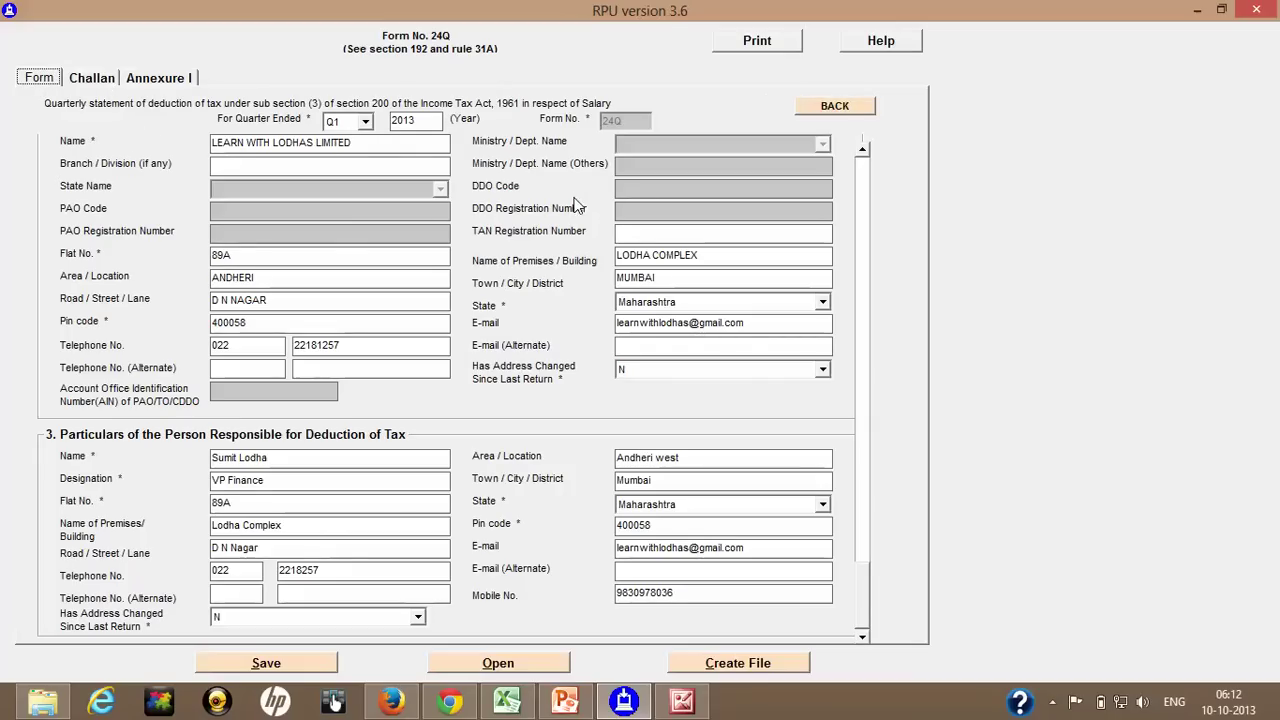
{"action": "left_click", "coordinate": [93, 80]}
{"action": "left_click", "coordinate": [150, 82]}
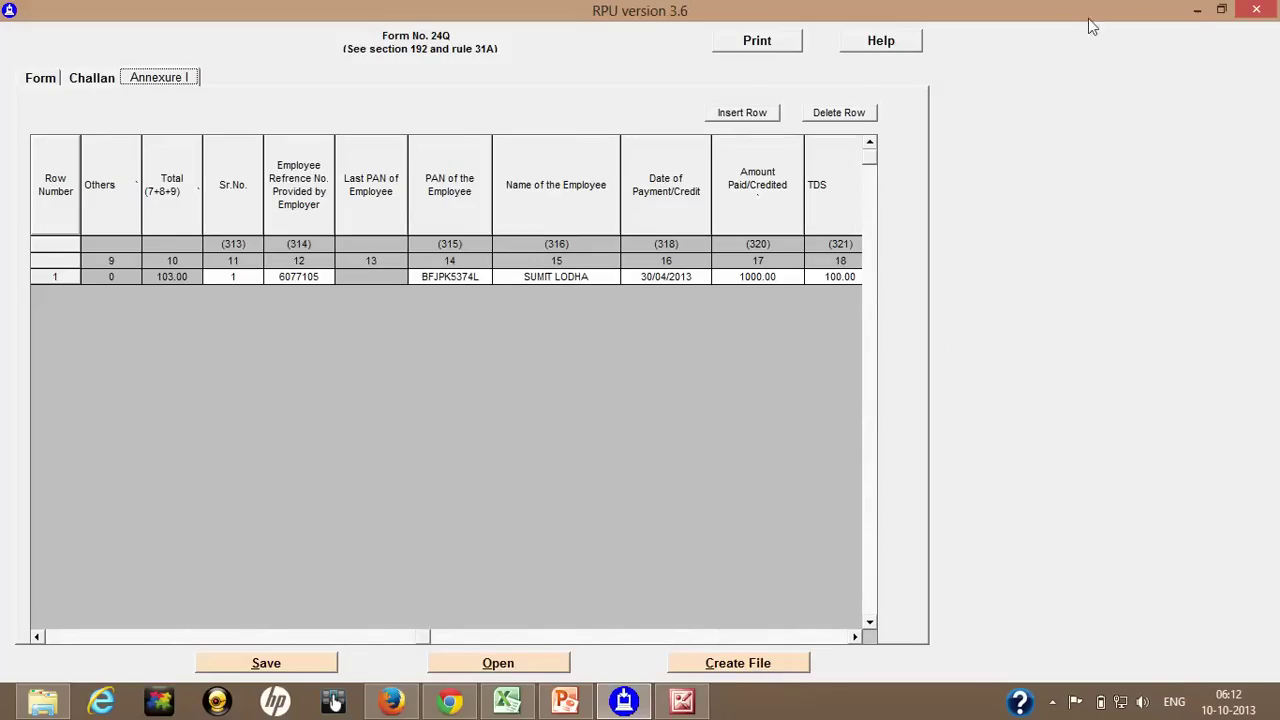
- Clear the windows to point out 24QRQ1.fvu on the desktop, then restore the slide viewer
{"action": "left_click", "coordinate": [1197, 10]}
{"action": "left_click", "coordinate": [1198, 12]}
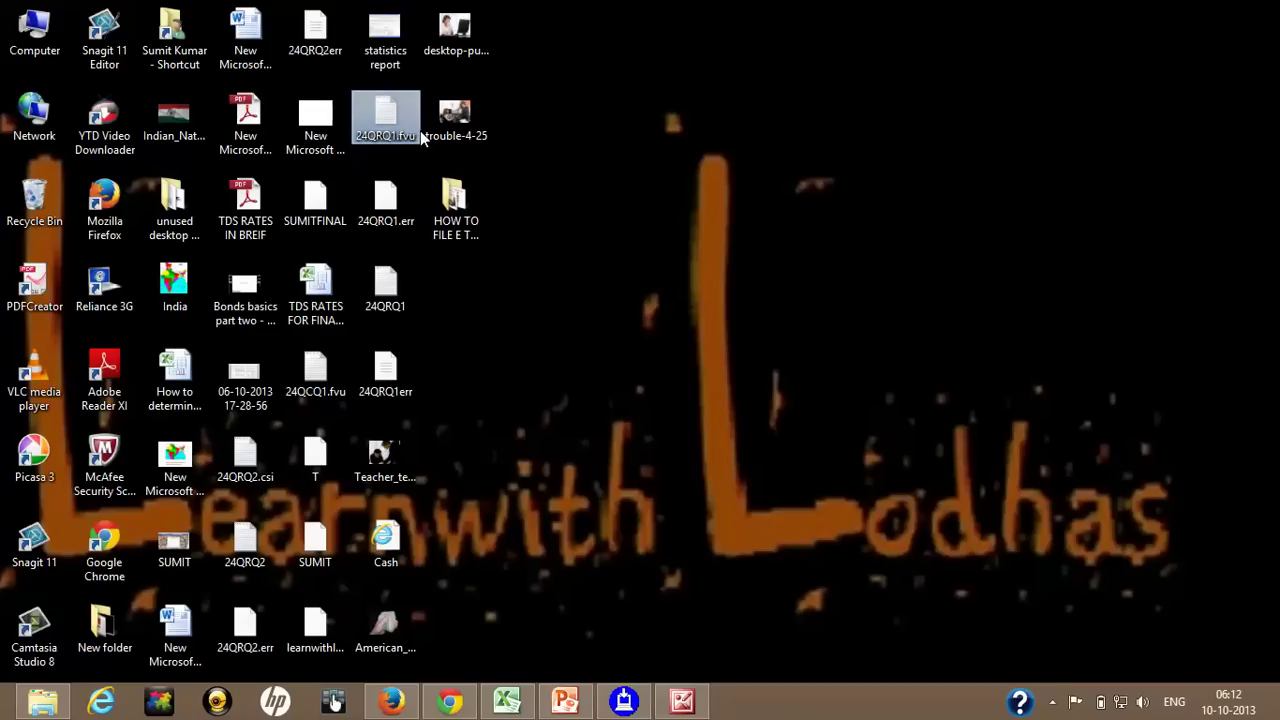
{"action": "left_click", "coordinate": [415, 130]}
{"action": "left_click", "coordinate": [682, 702]}
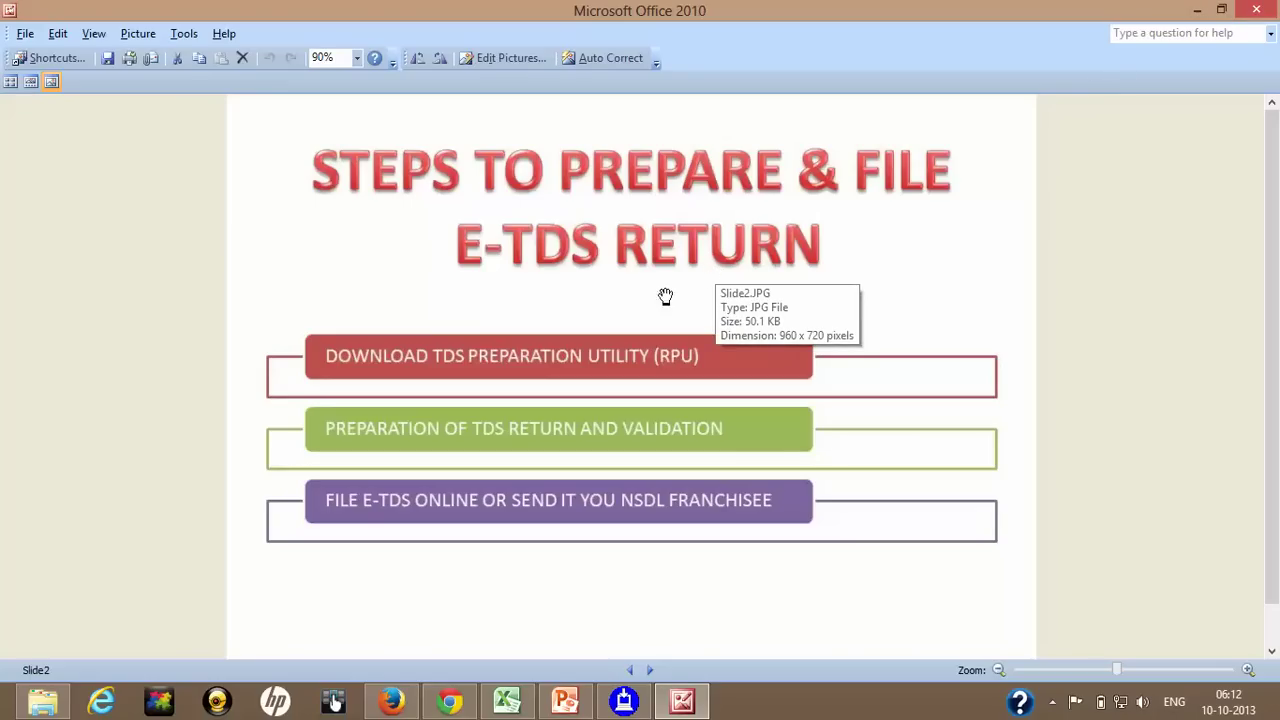
{"action": "left_click", "coordinate": [652, 670]}
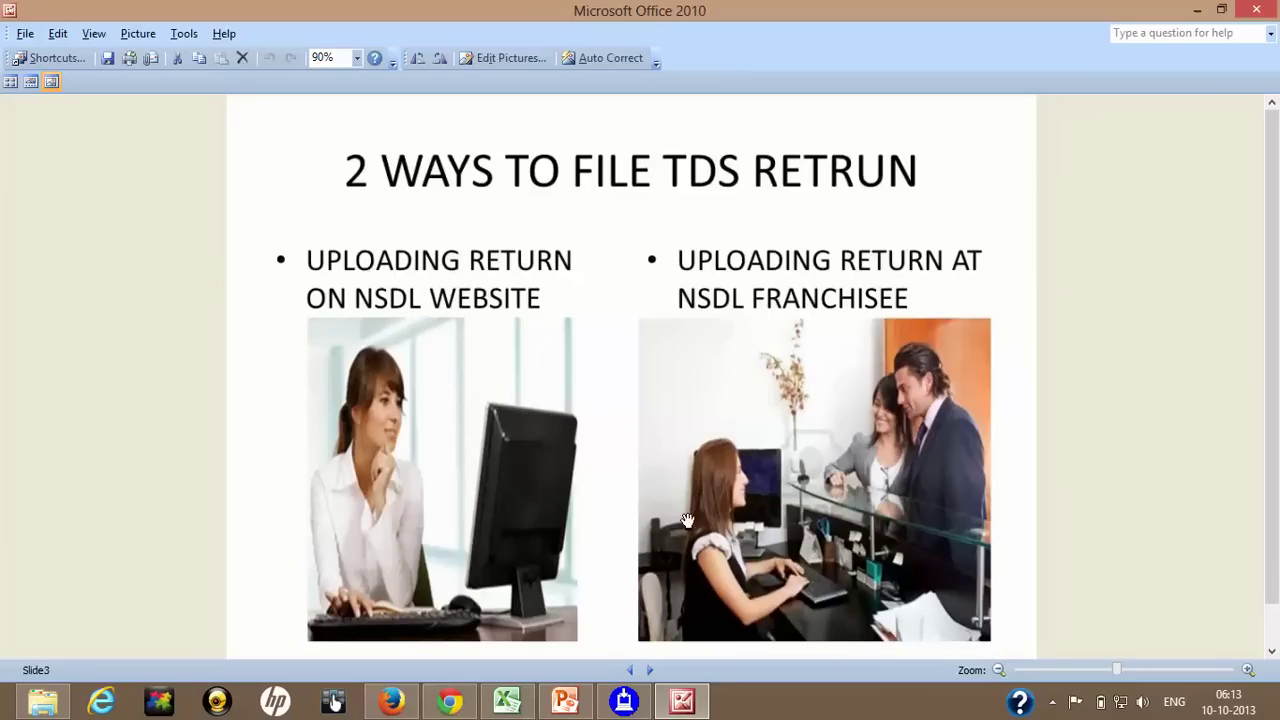
{"action": "left_click", "coordinate": [450, 702]}
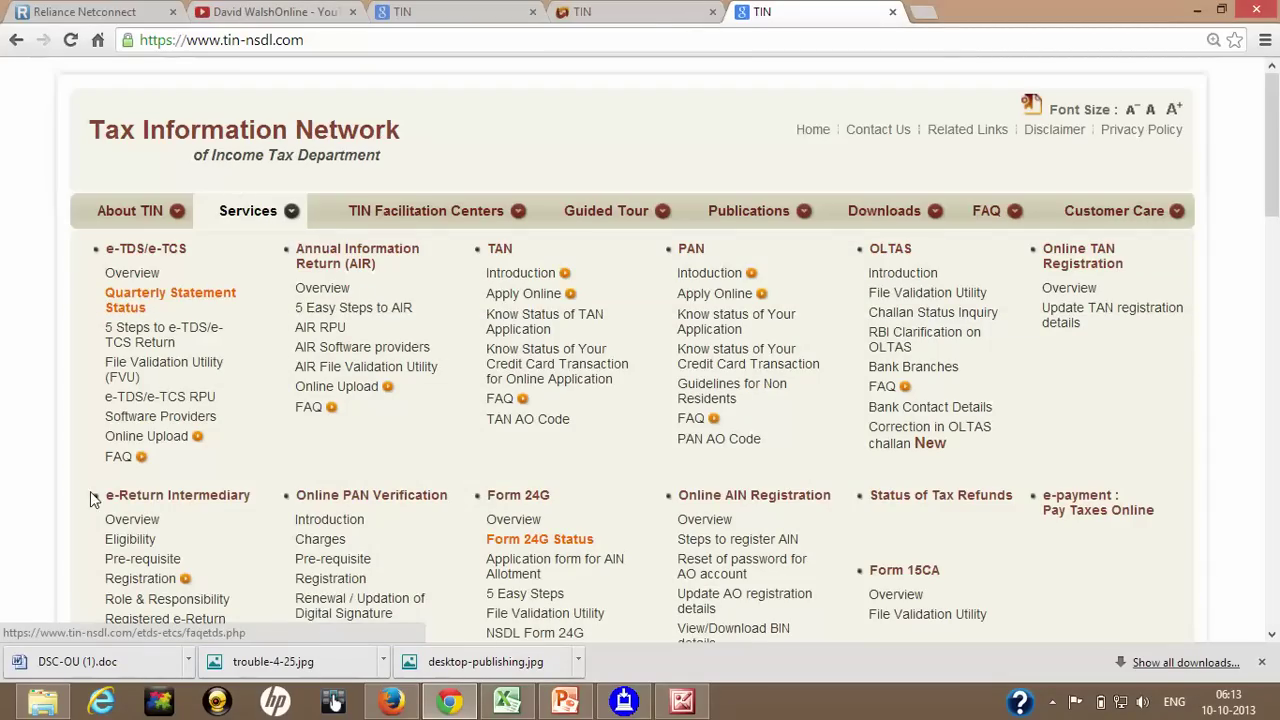
- Open Services > e-TDS/e-TCS > Online Upload > Registration Procedure and read through the page
{"action": "mouse_move", "coordinate": [150, 438]}
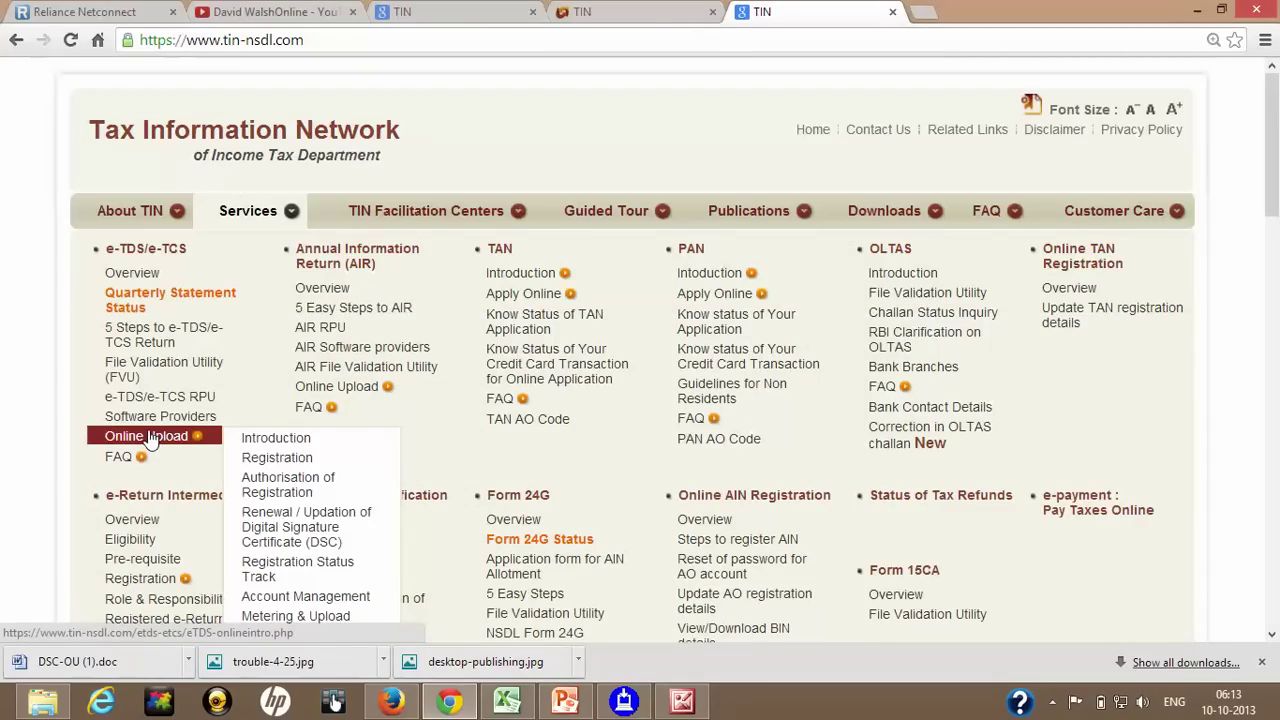
{"action": "mouse_move", "coordinate": [298, 461]}
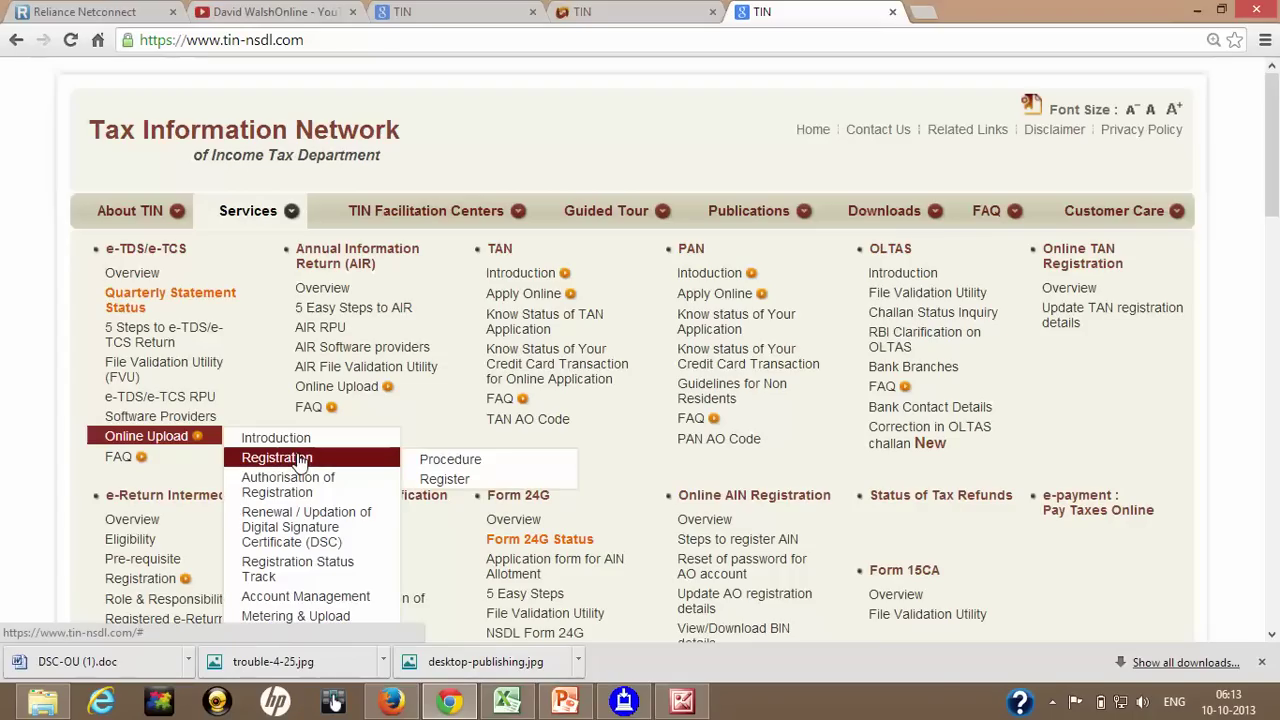
{"action": "left_click", "coordinate": [476, 464]}
{"action": "scroll", "coordinate": [773, 418], "scroll_direction": "down", "scroll_amount": 4}
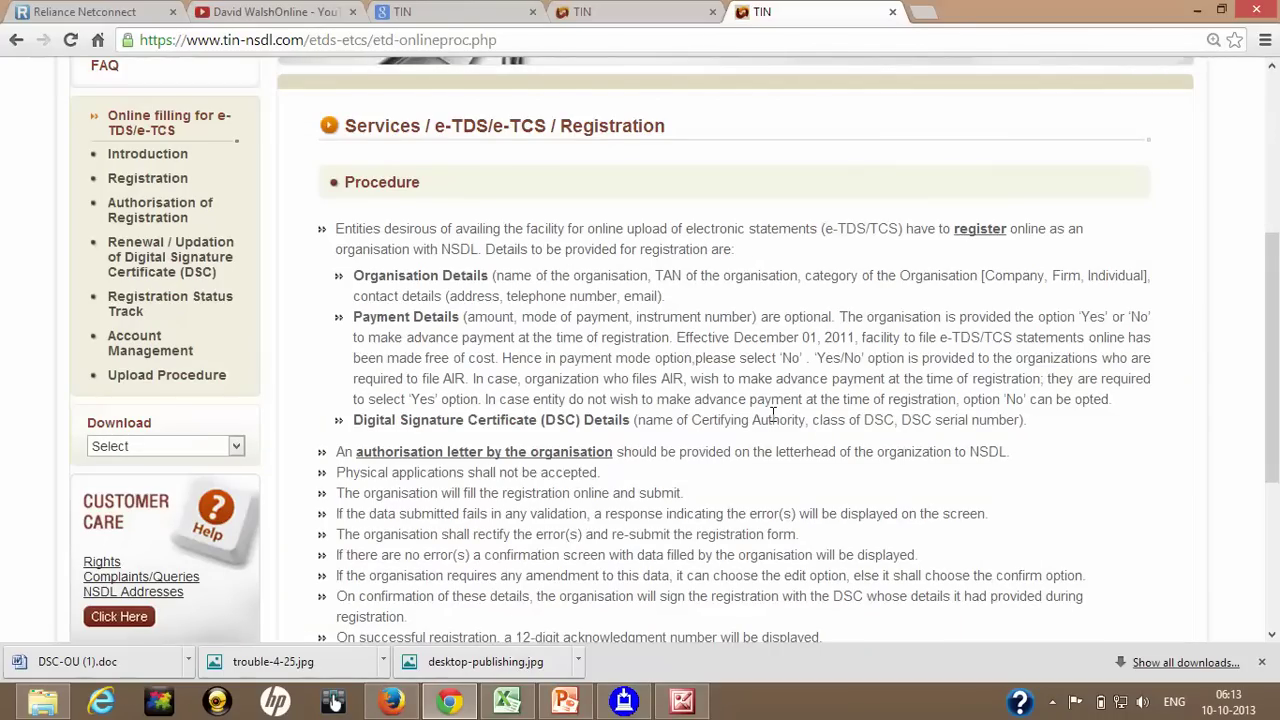
{"action": "scroll", "coordinate": [773, 414], "scroll_direction": "up", "scroll_amount": 1}
{"action": "scroll", "coordinate": [773, 414], "scroll_direction": "up", "scroll_amount": 1}
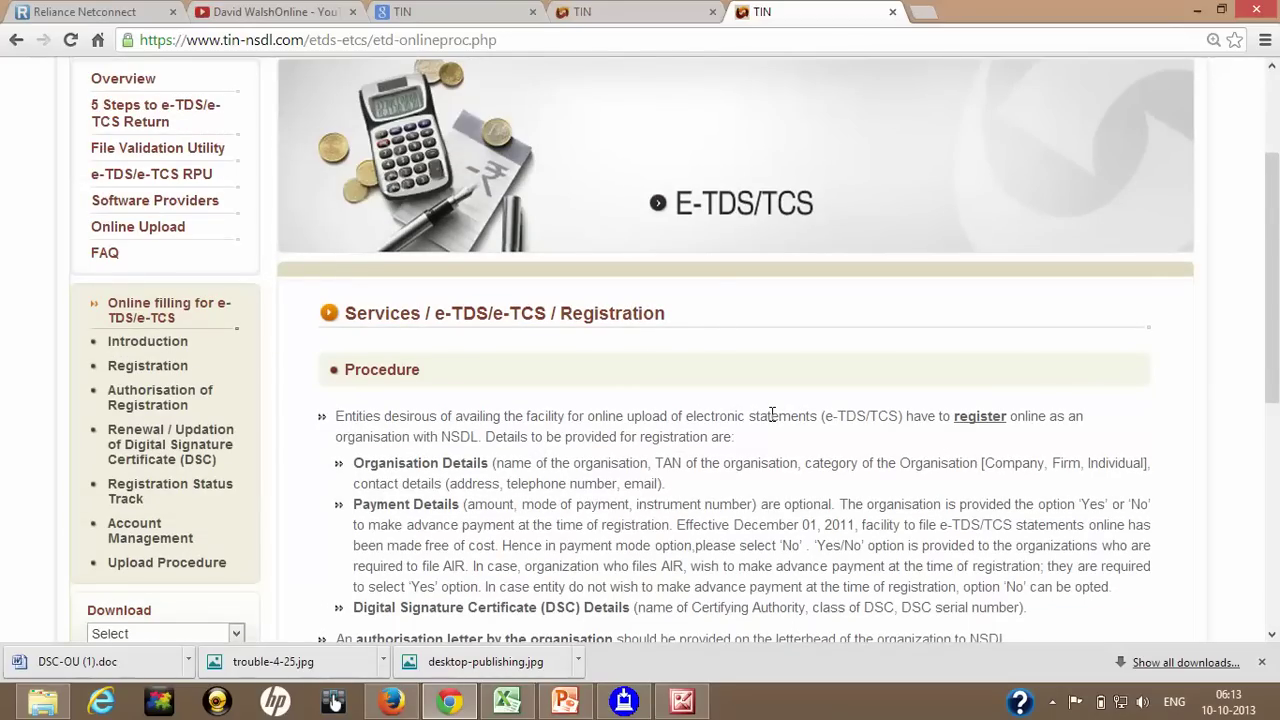
{"action": "scroll", "coordinate": [845, 390], "scroll_direction": "down", "scroll_amount": 2}
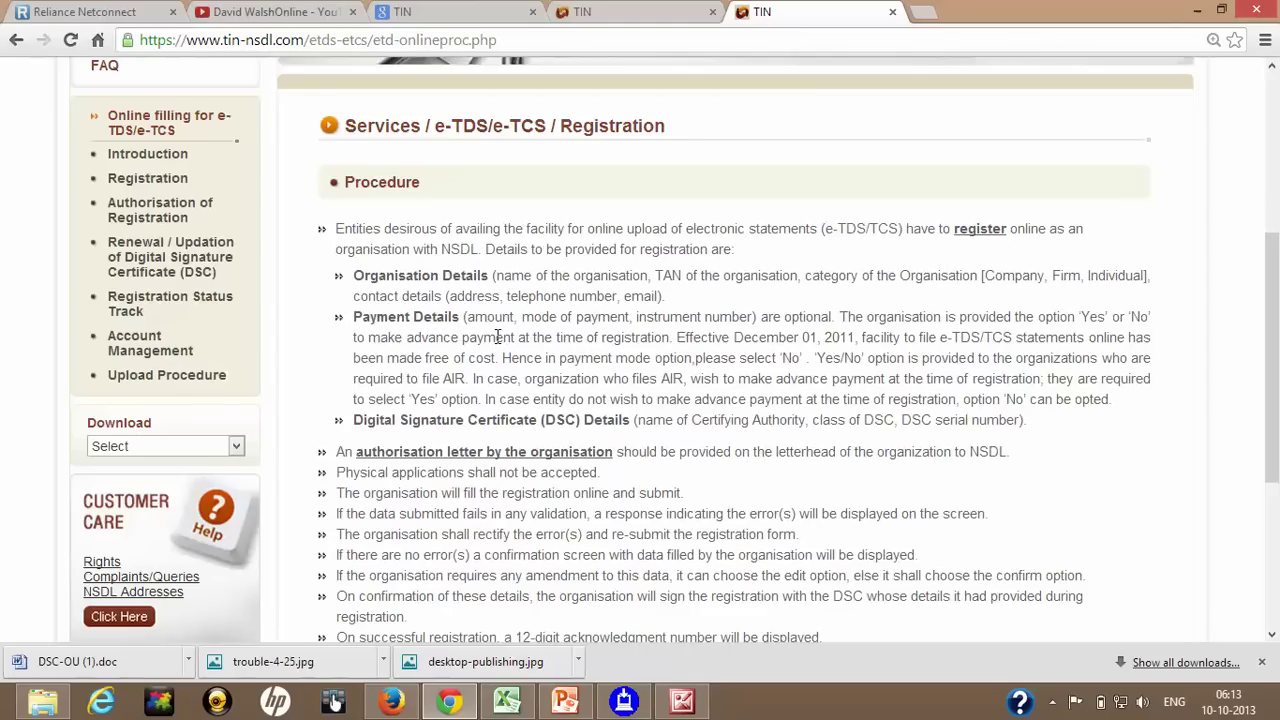
{"action": "scroll", "coordinate": [497, 337], "scroll_direction": "up", "scroll_amount": 2}
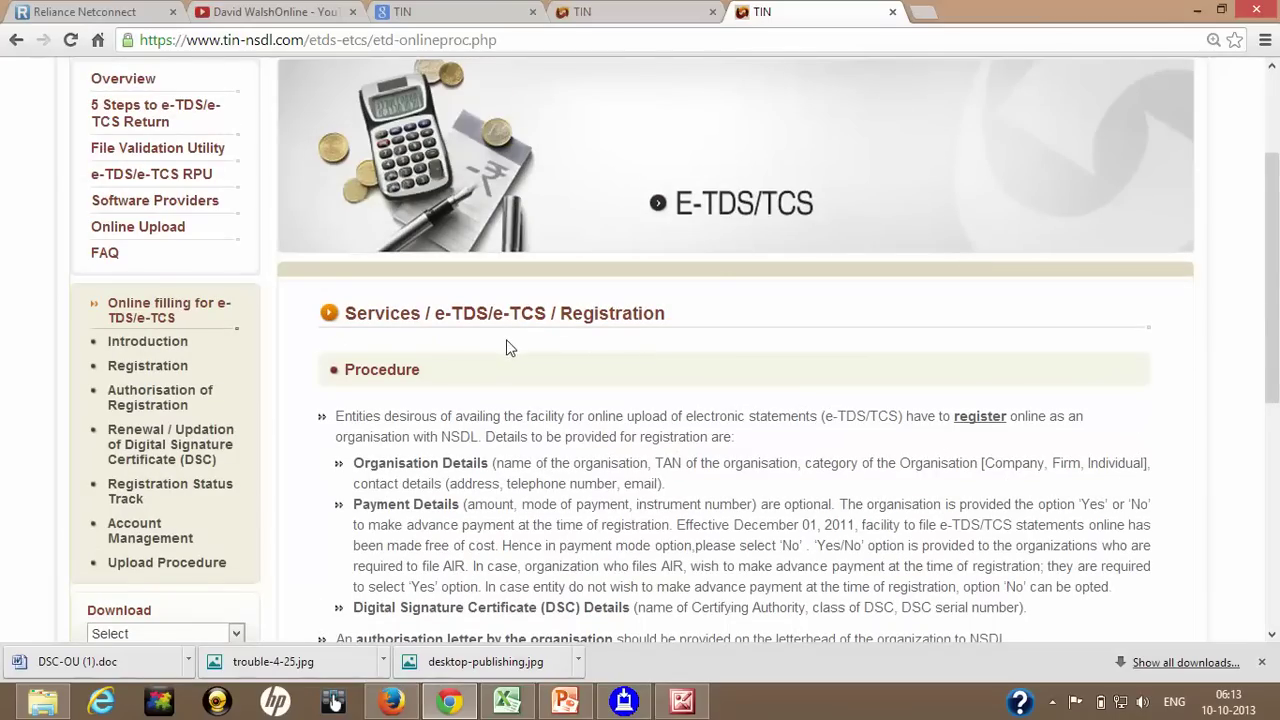
{"action": "mouse_move", "coordinate": [620, 706]}
{"action": "scroll", "coordinate": [652, 510], "scroll_direction": "down", "scroll_amount": 2}
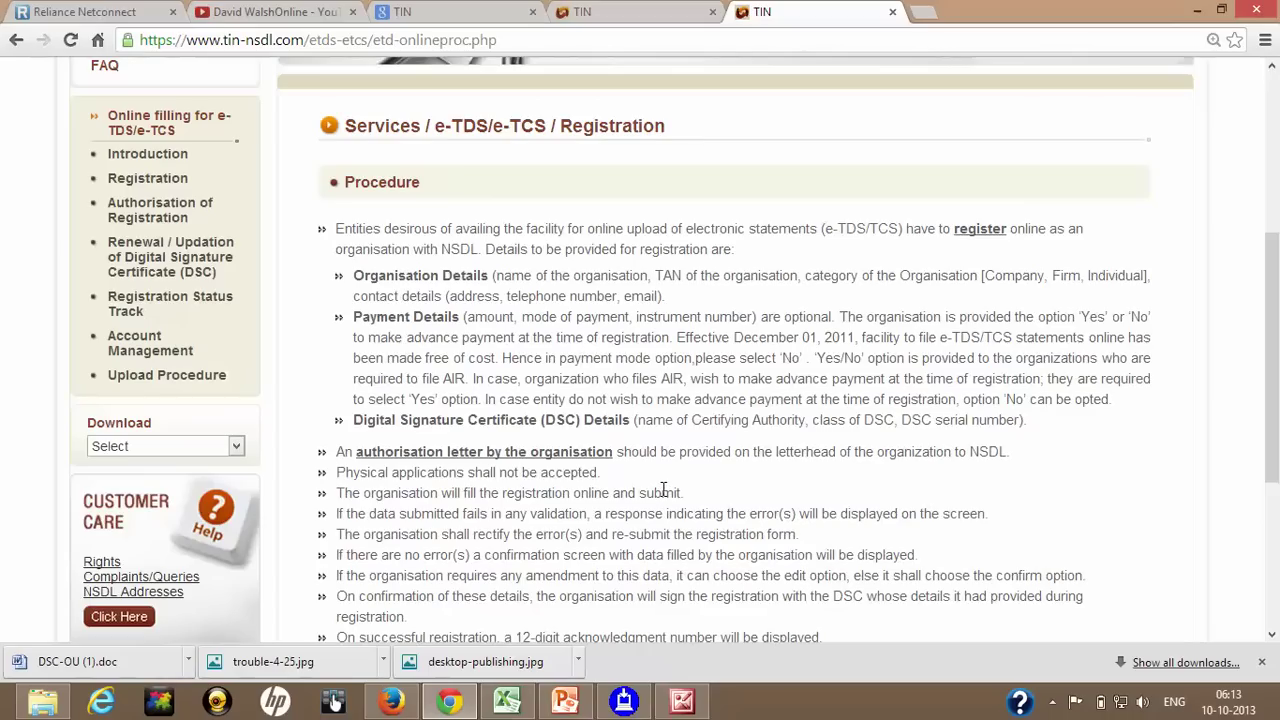
{"action": "scroll", "coordinate": [663, 492], "scroll_direction": "up", "scroll_amount": 1}
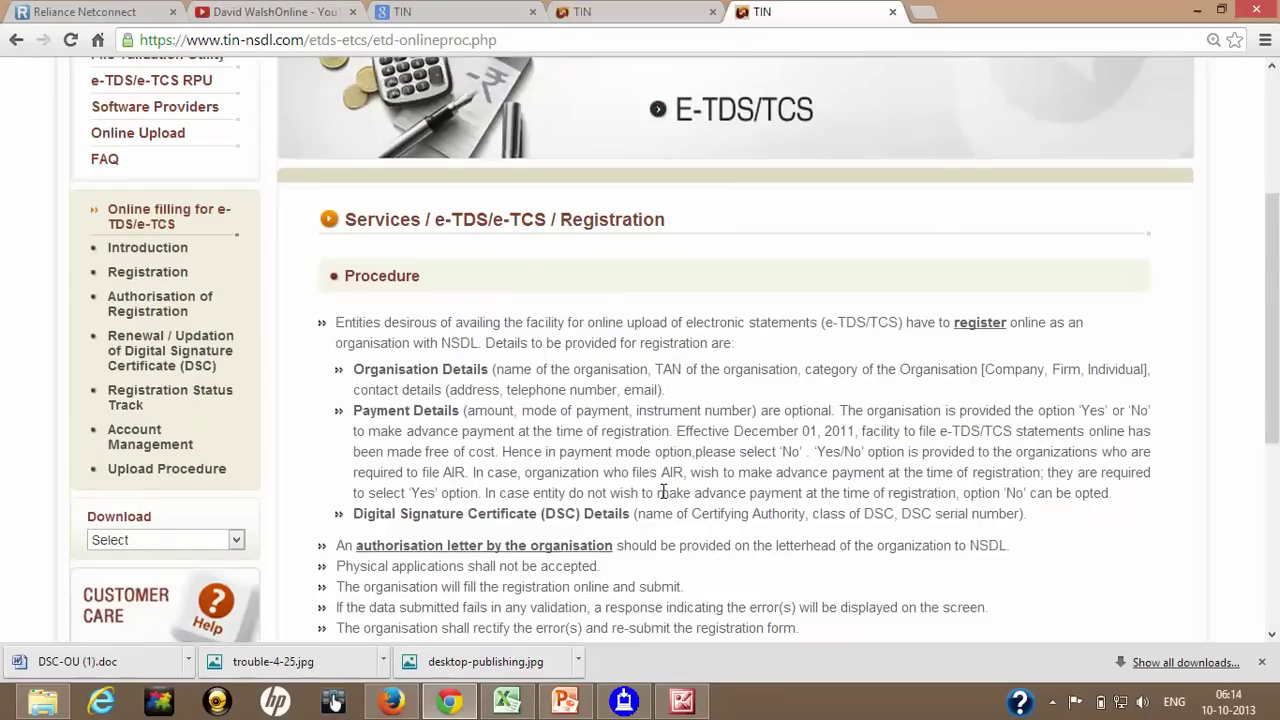
{"action": "scroll", "coordinate": [663, 492], "scroll_direction": "down", "scroll_amount": 3}
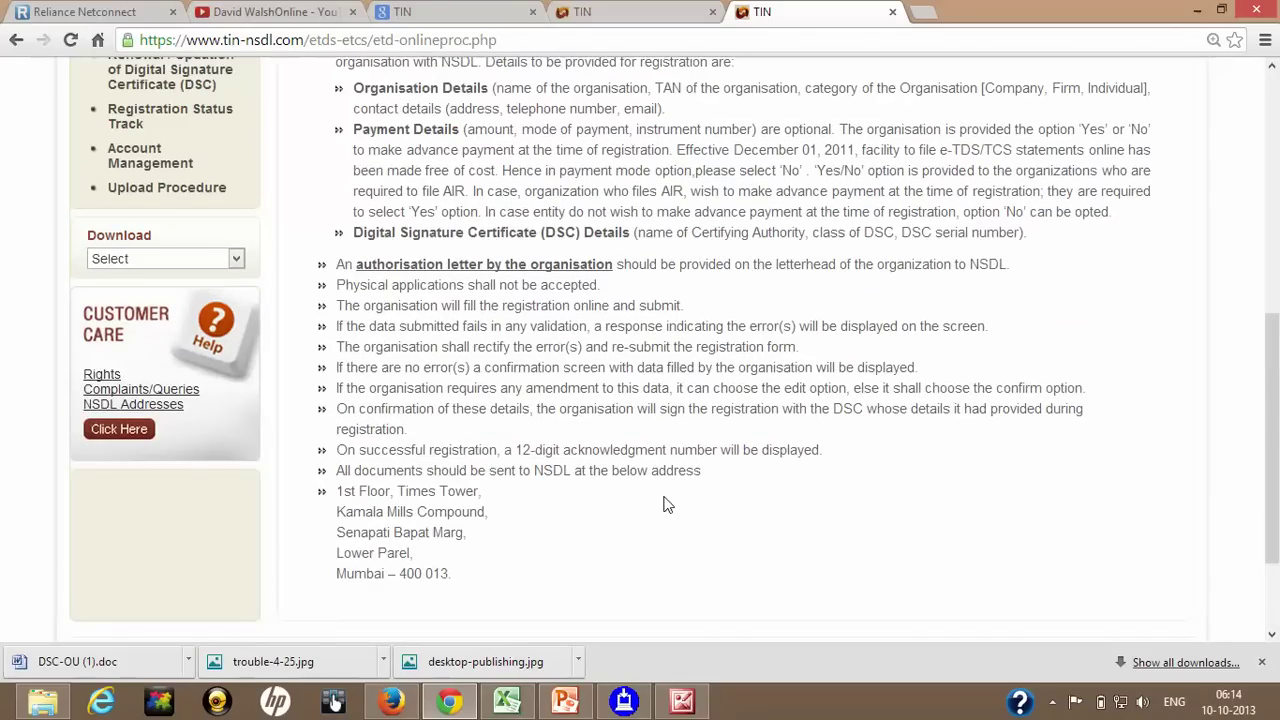
{"action": "scroll", "coordinate": [665, 500], "scroll_direction": "up", "scroll_amount": 4}
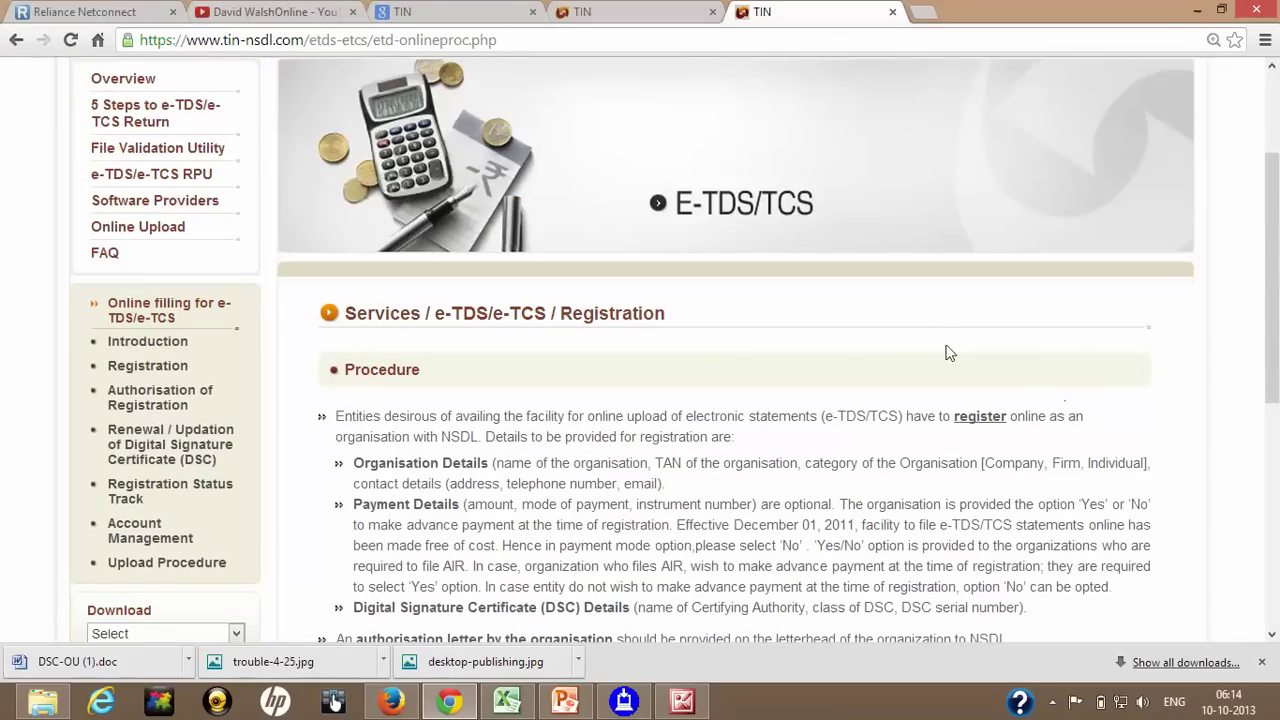
{"action": "scroll", "coordinate": [207, 308], "scroll_direction": "up", "scroll_amount": 1}
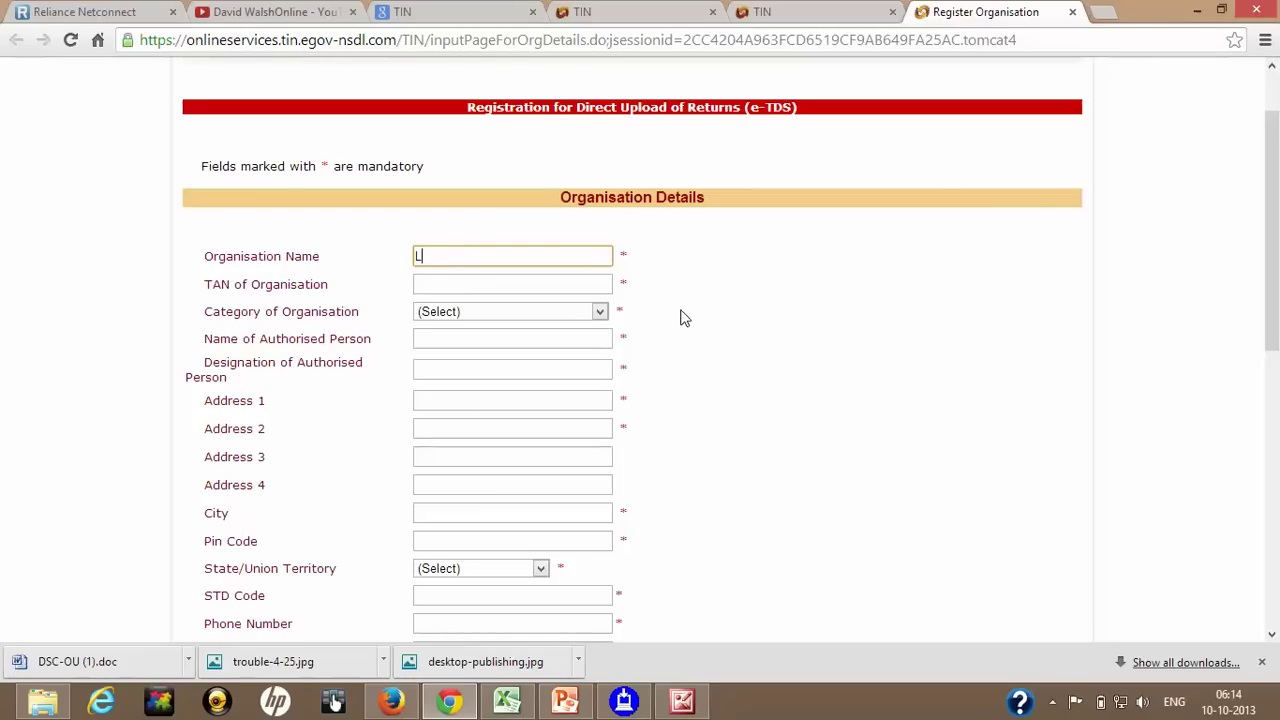
- Enter the organisation name and set Category of Organisation to Company on the registration form
{"action": "type", "text": "earn with "}
{"action": "type", "text": "lodh"}
{"action": "key", "text": "BackSpace"}
{"action": "type", "text": "dhas limited"}
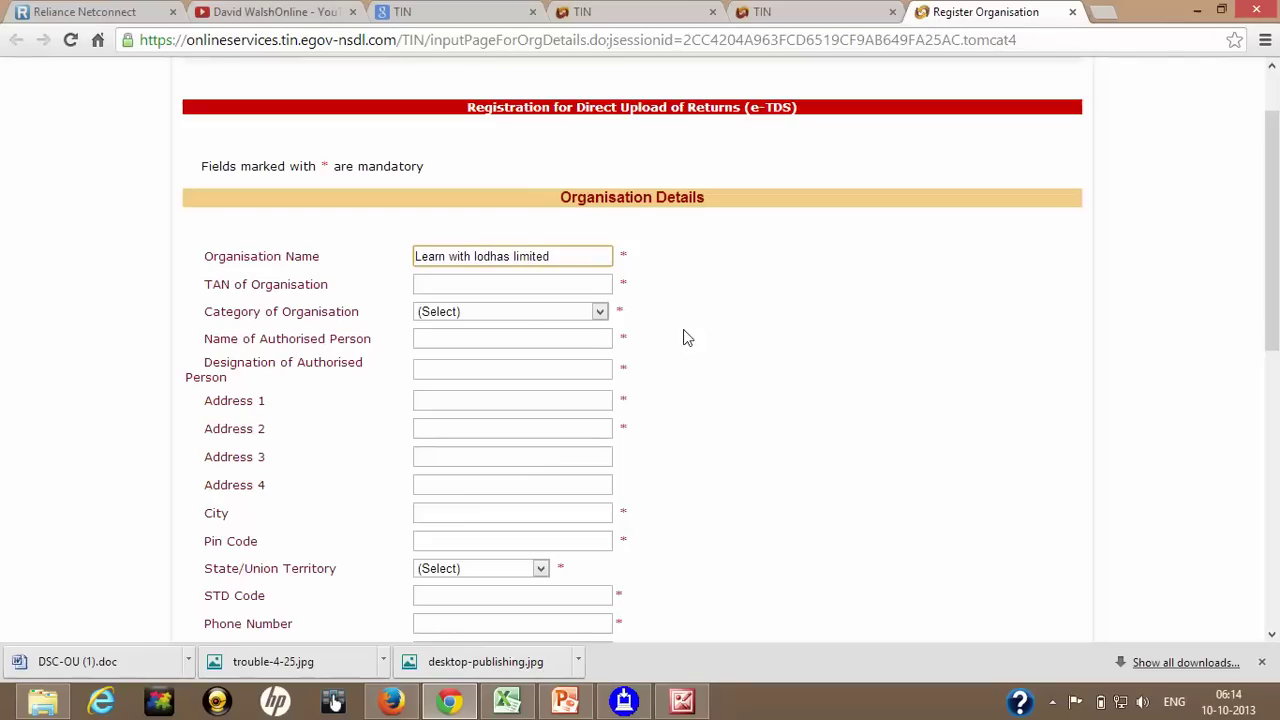
{"action": "left_click", "coordinate": [505, 284]}
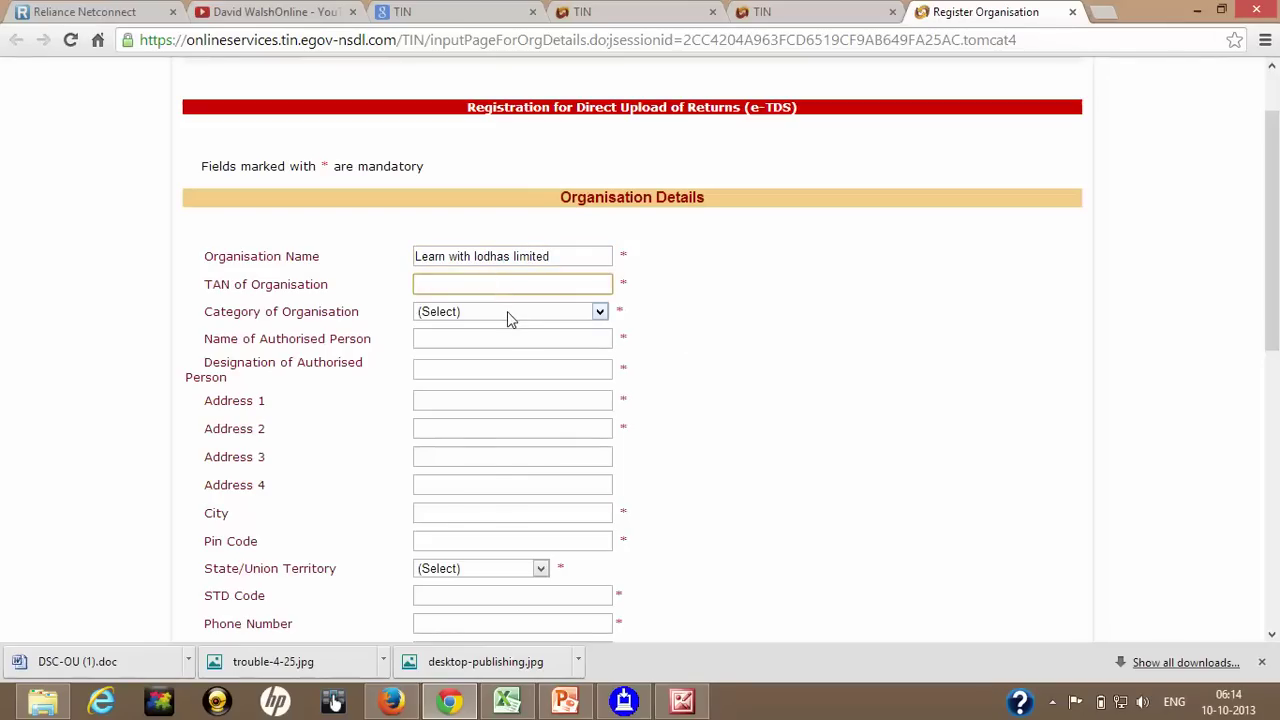
{"action": "left_click", "coordinate": [508, 316]}
{"action": "left_click", "coordinate": [510, 359]}
- Step through the authorised person's name and designation fields, then switch back to RPU
{"action": "left_click", "coordinate": [500, 332]}
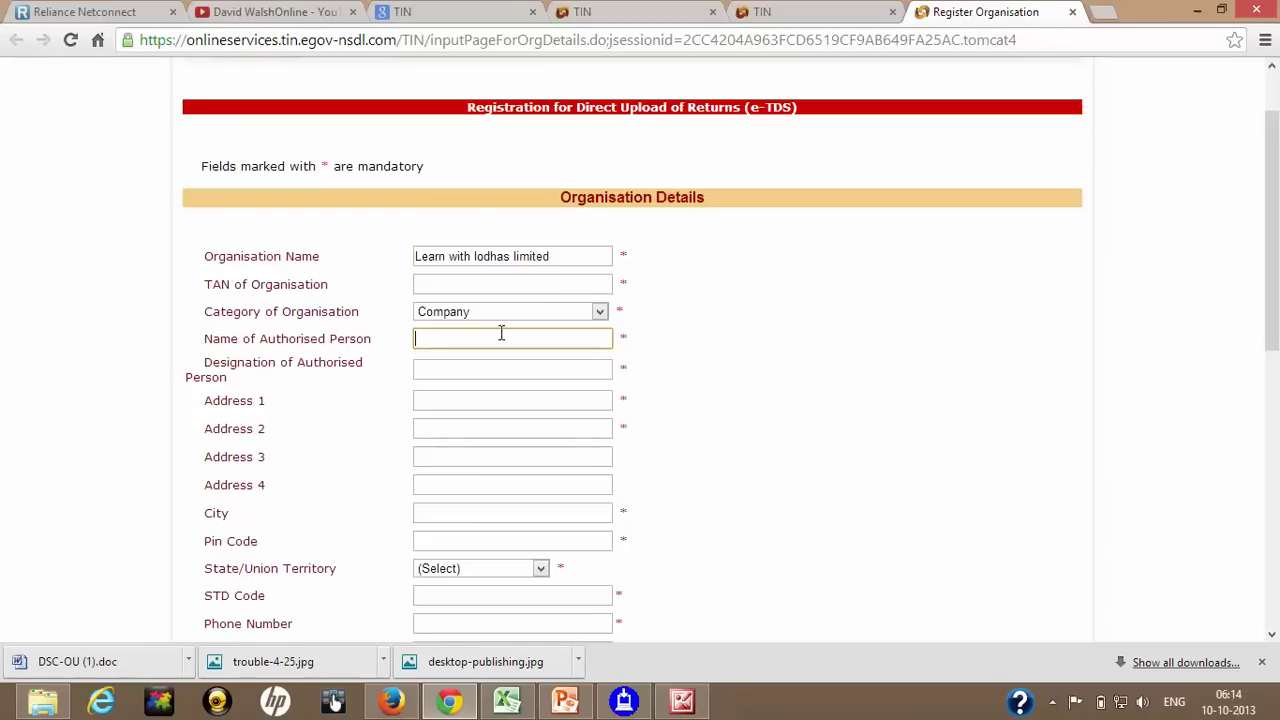
{"action": "left_click", "coordinate": [494, 368]}
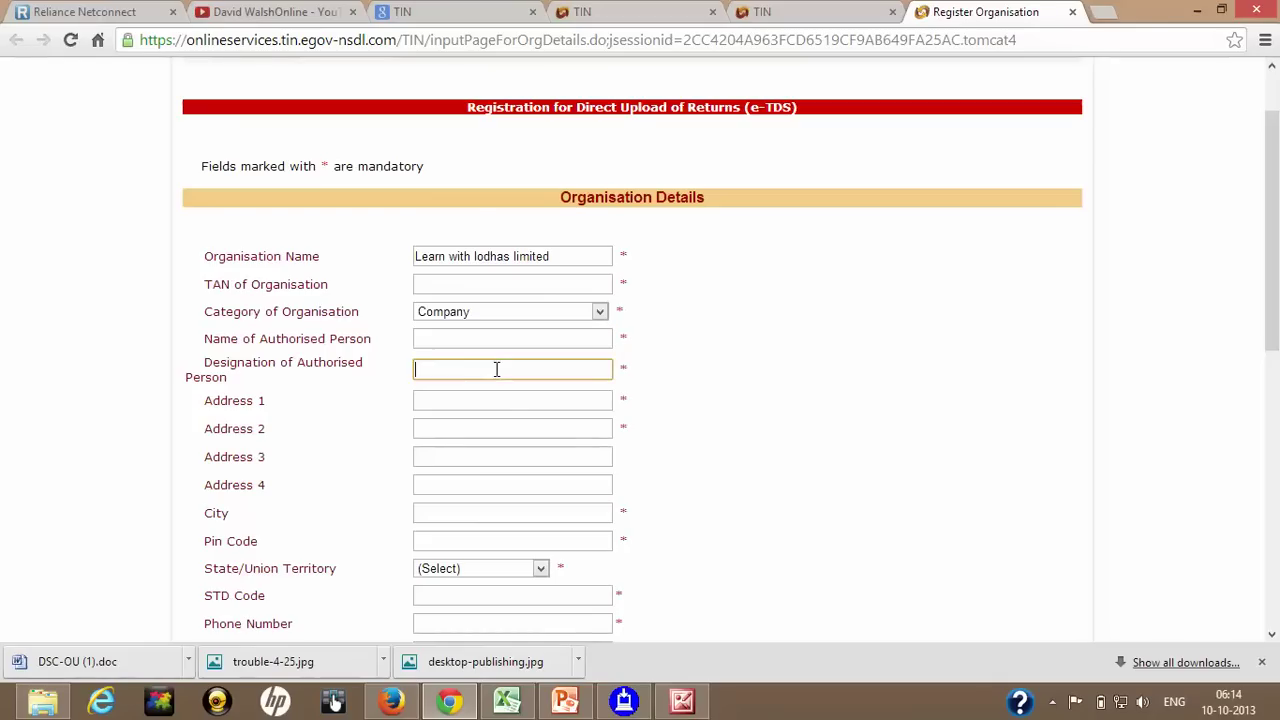
{"action": "scroll", "coordinate": [506, 389], "scroll_direction": "down", "scroll_amount": 1}
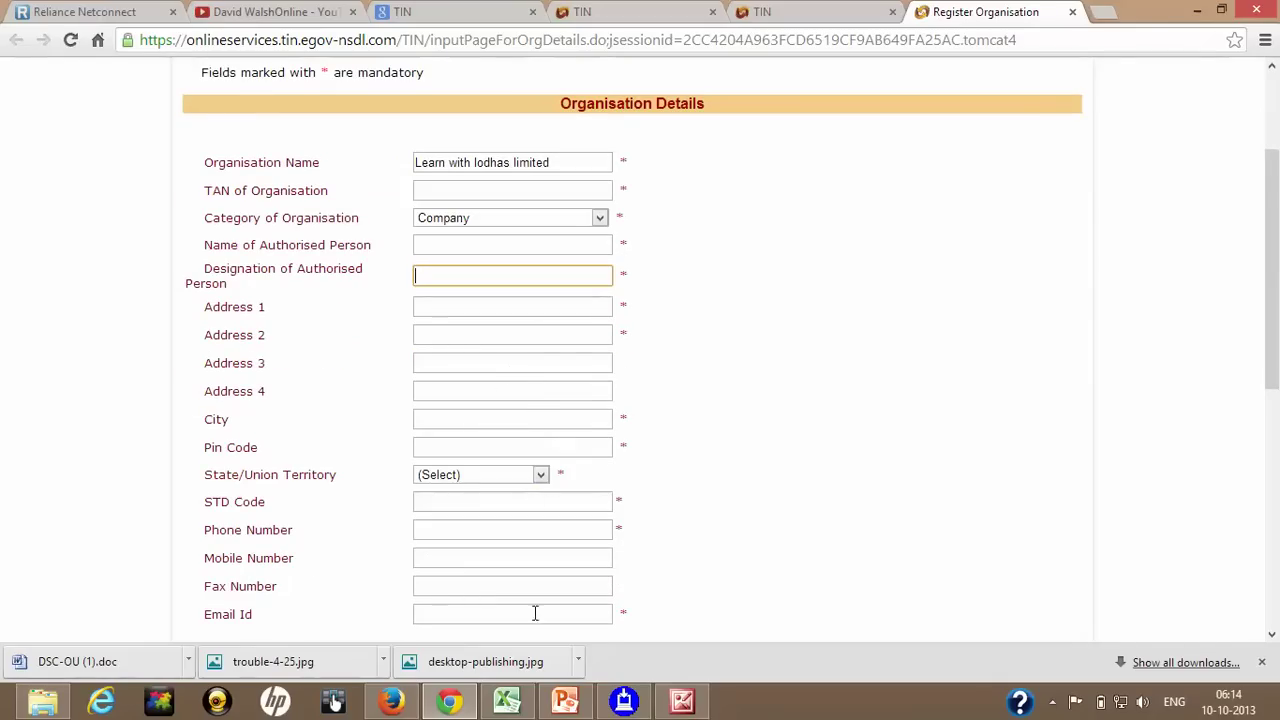
{"action": "left_click", "coordinate": [628, 700]}
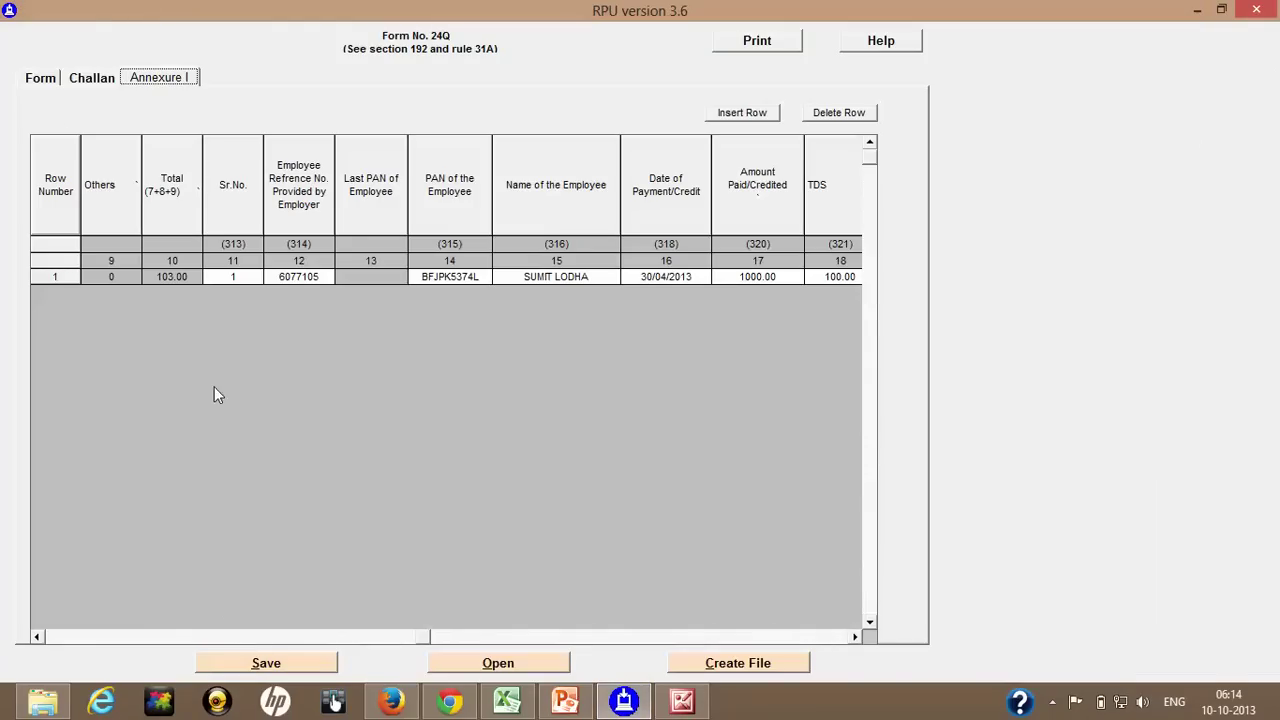
- Check Form 24Q's deductor details in RPU, then return to the registration form's DSC section
{"action": "left_click", "coordinate": [37, 84]}
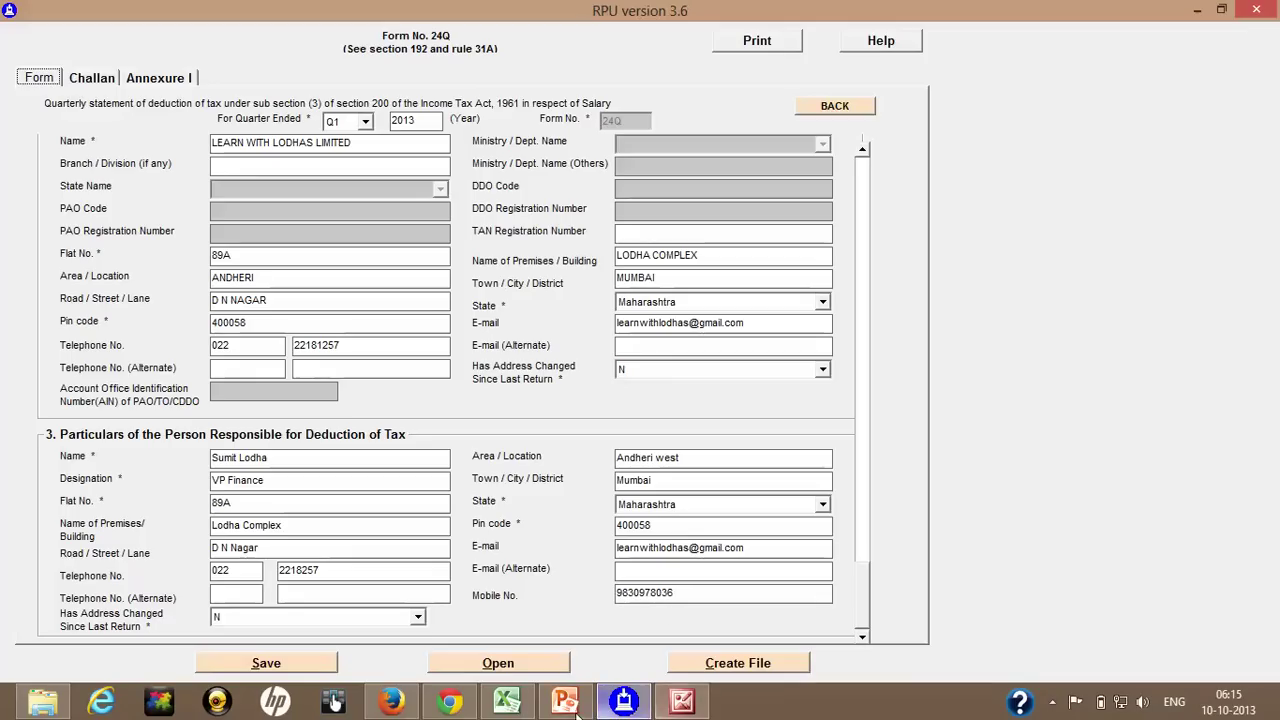
{"action": "left_click", "coordinate": [464, 710]}
{"action": "scroll", "coordinate": [540, 434], "scroll_direction": "down", "scroll_amount": 3}
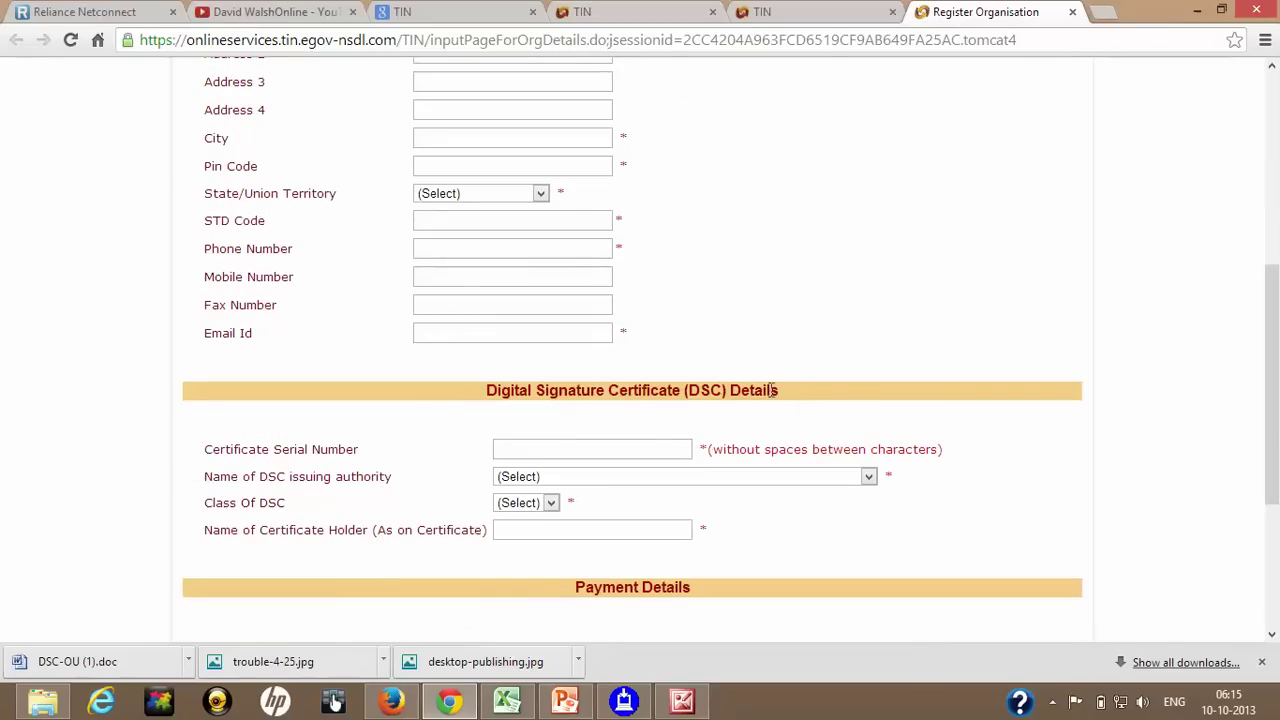
- Look over the DSC issuing authority and DSC class options without choosing any
{"action": "left_click", "coordinate": [646, 449]}
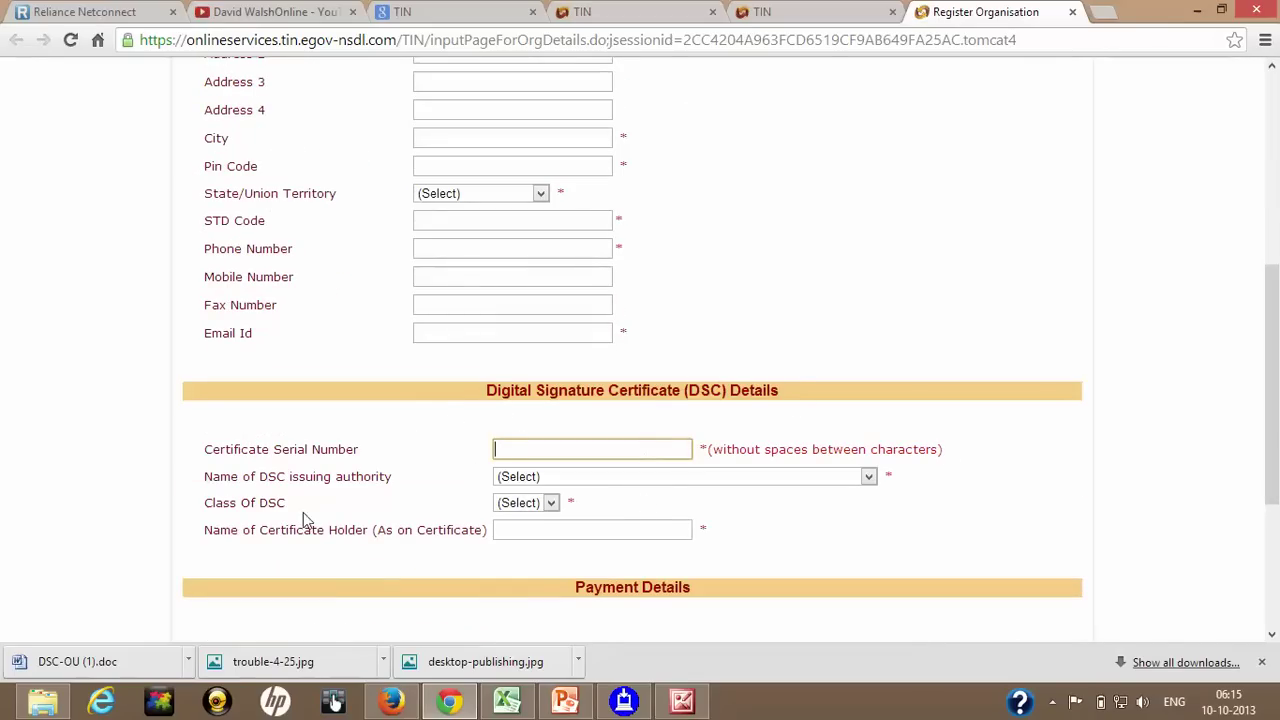
{"action": "left_click", "coordinate": [660, 478]}
{"action": "left_click", "coordinate": [1012, 315]}
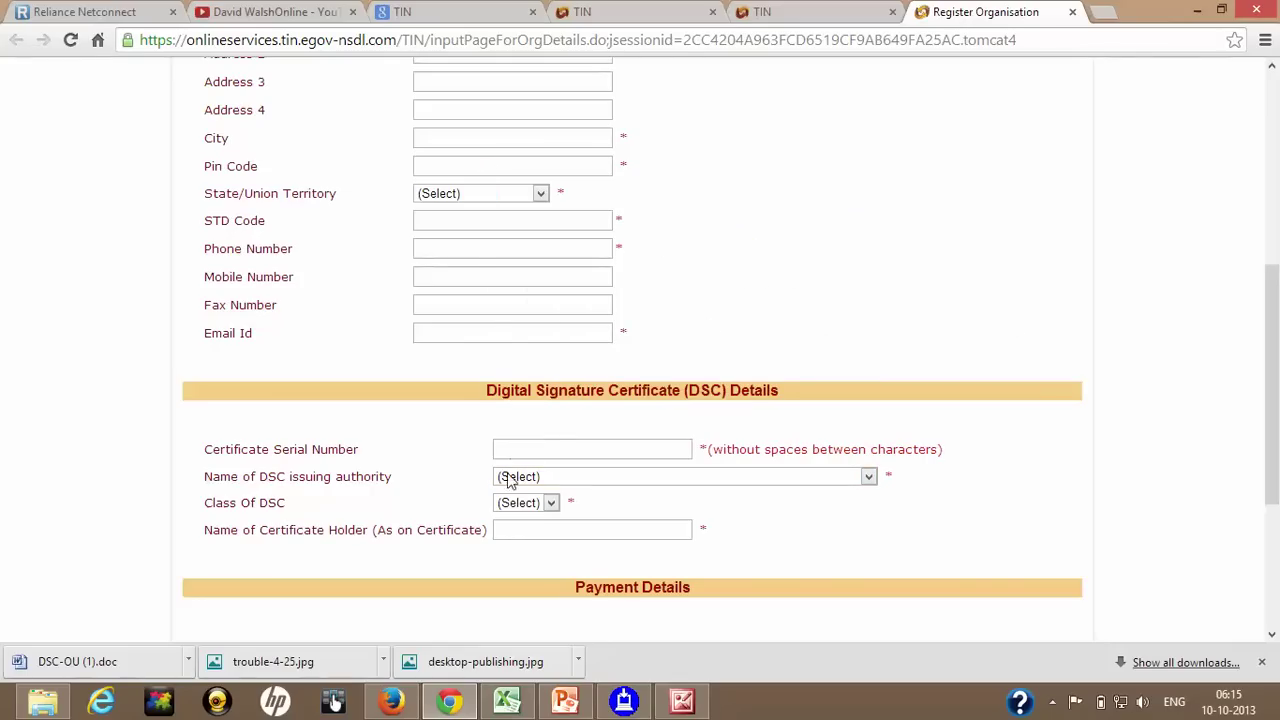
{"action": "left_click", "coordinate": [538, 505]}
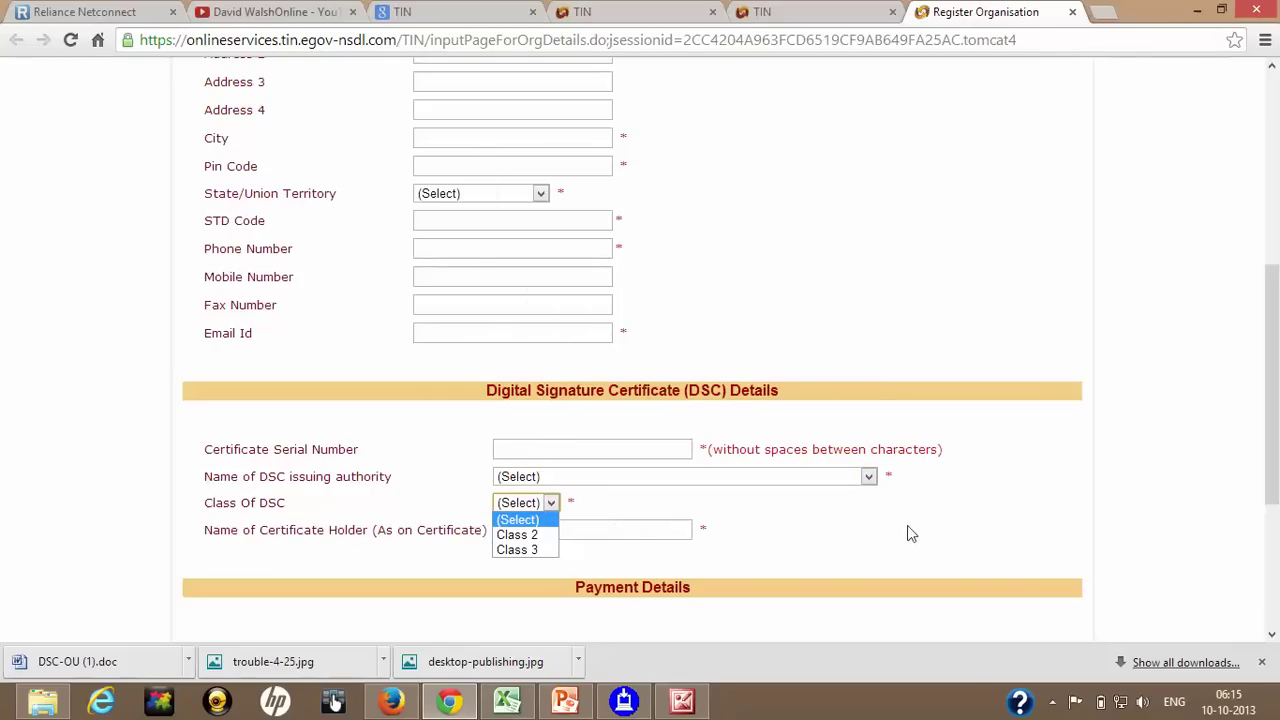
{"action": "left_click", "coordinate": [995, 530]}
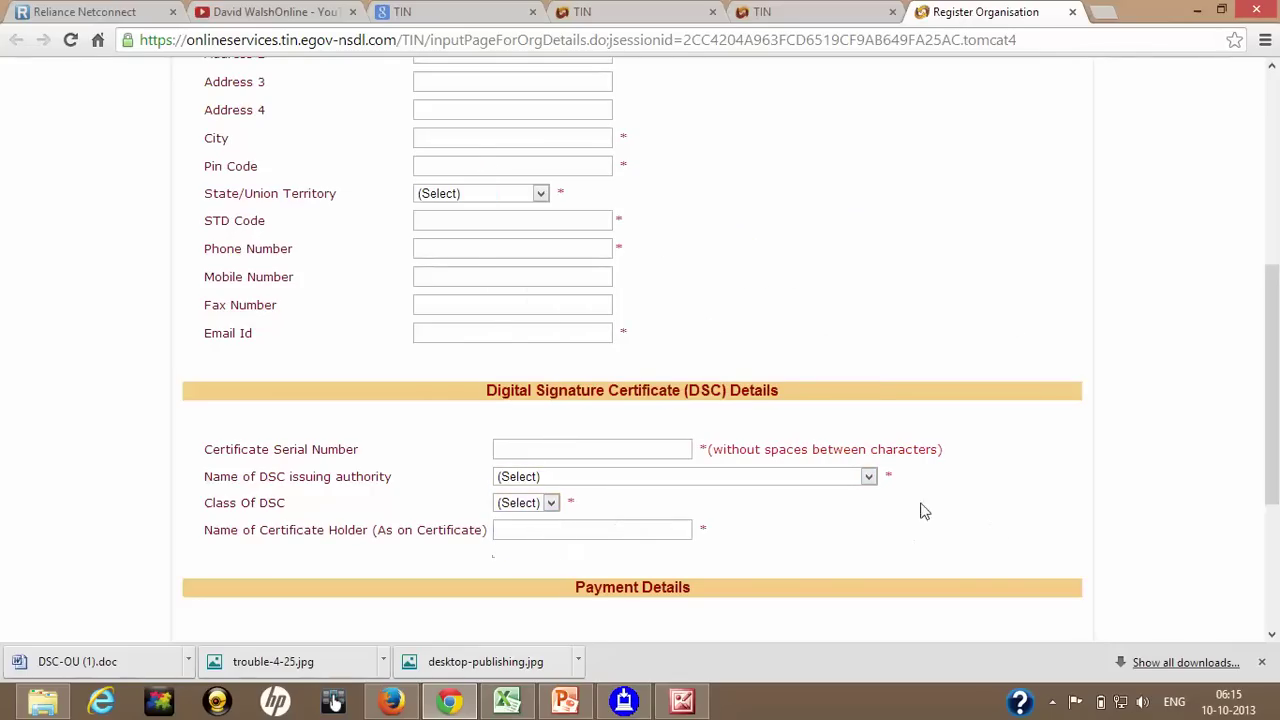
{"action": "left_click", "coordinate": [675, 531]}
- Review the Payment Details section down to Submit, then bring back the two-ways-to-file slide
{"action": "scroll", "coordinate": [821, 508], "scroll_direction": "down", "scroll_amount": 2}
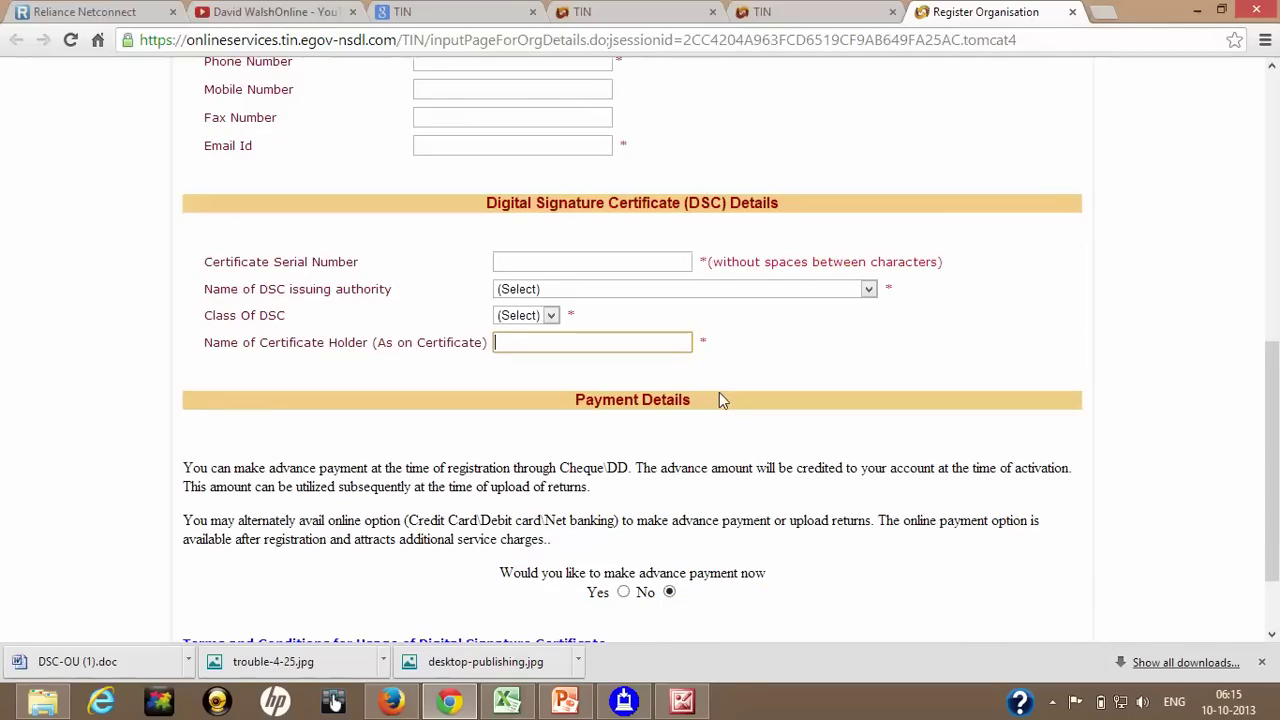
{"action": "left_click_drag", "start_coordinate": [570, 402], "coordinate": [683, 400]}
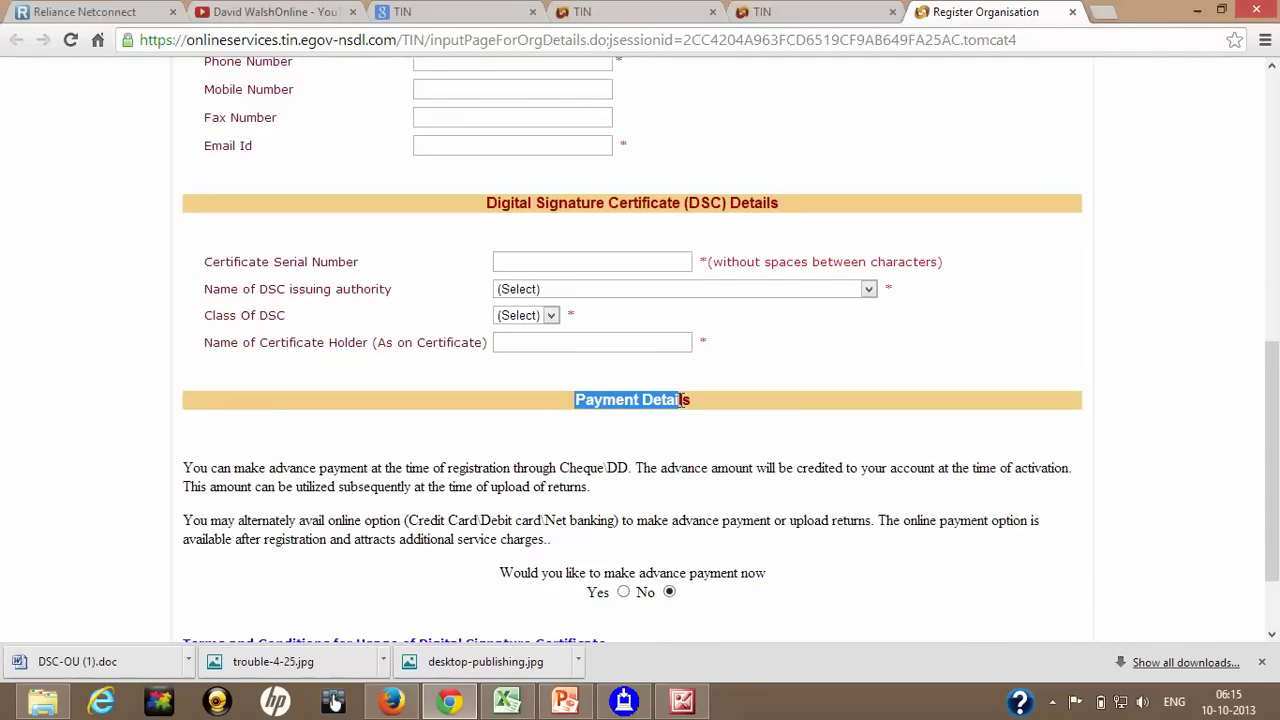
{"action": "left_click", "coordinate": [580, 512]}
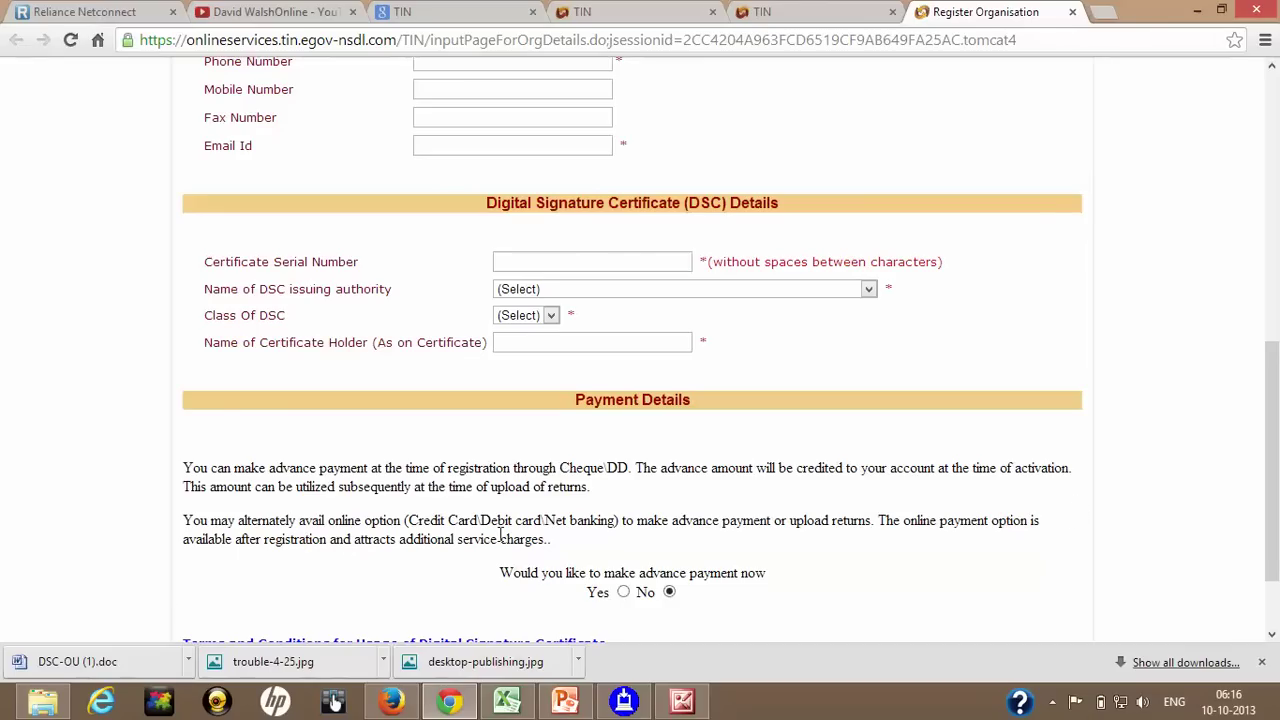
{"action": "scroll", "coordinate": [640, 520], "scroll_direction": "down", "scroll_amount": 2}
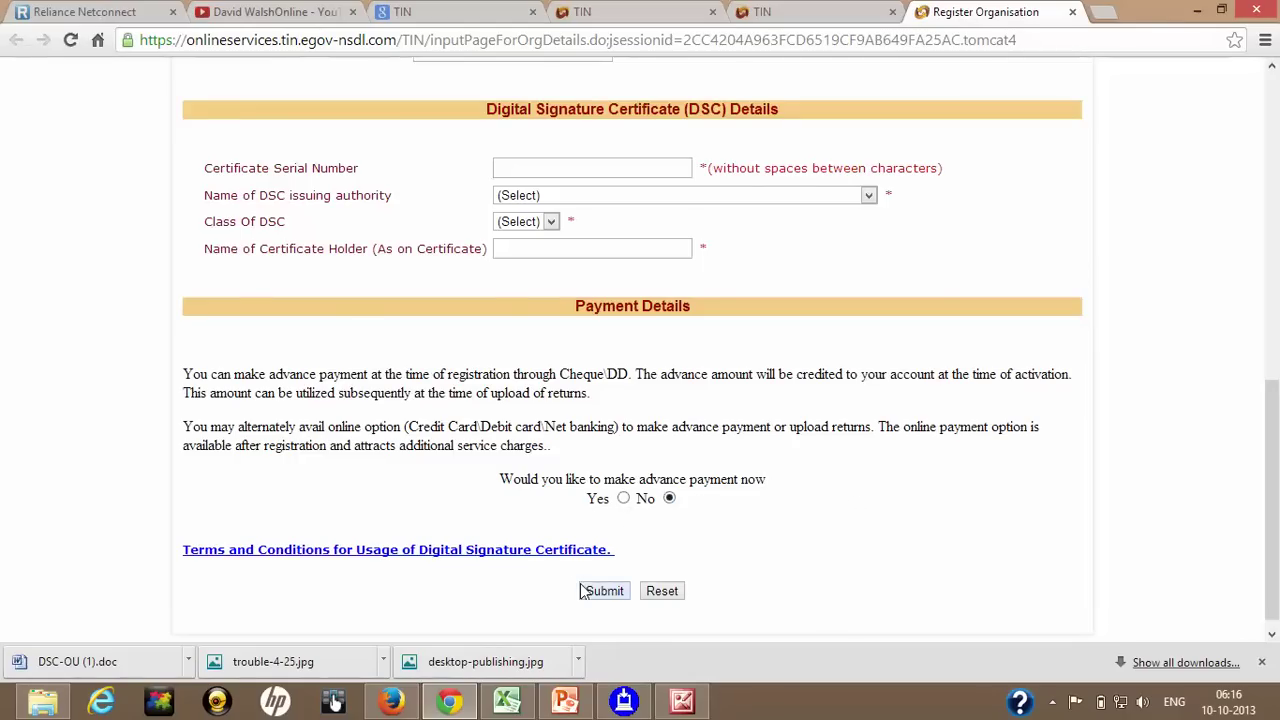
{"action": "scroll", "coordinate": [586, 594], "scroll_direction": "up", "scroll_amount": 10}
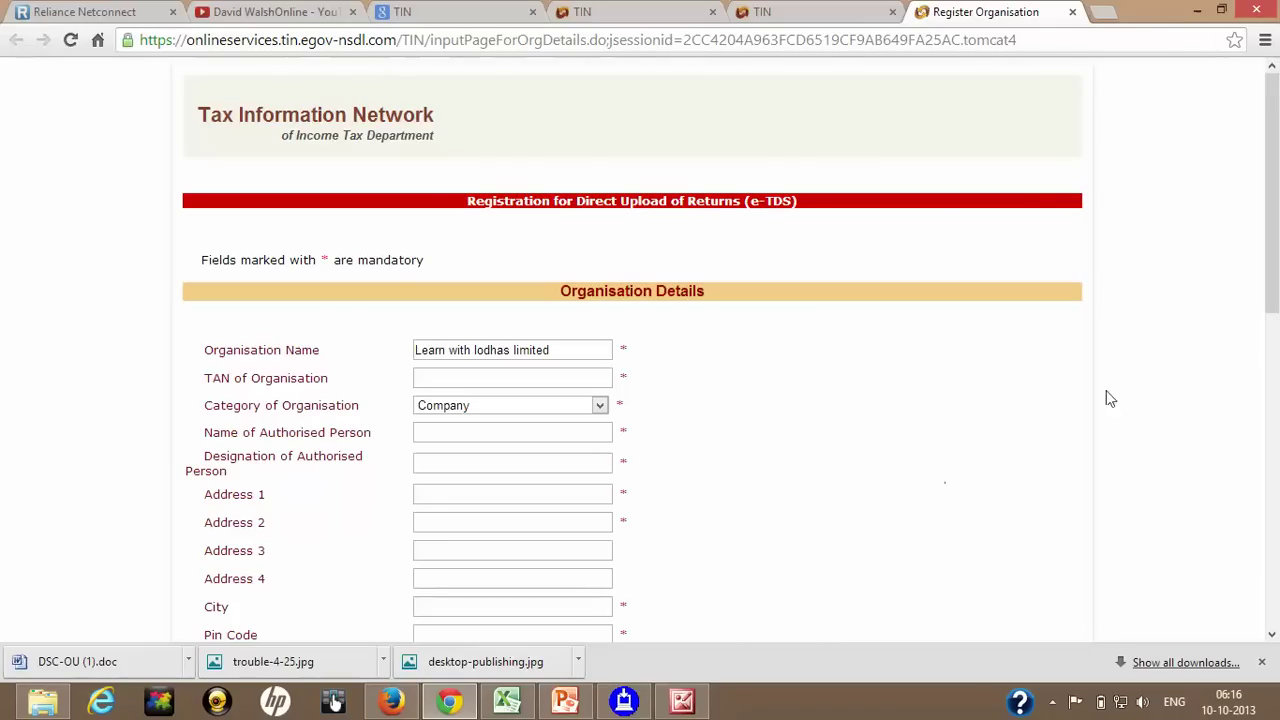
{"action": "scroll", "coordinate": [557, 420], "scroll_direction": "down", "scroll_amount": 7}
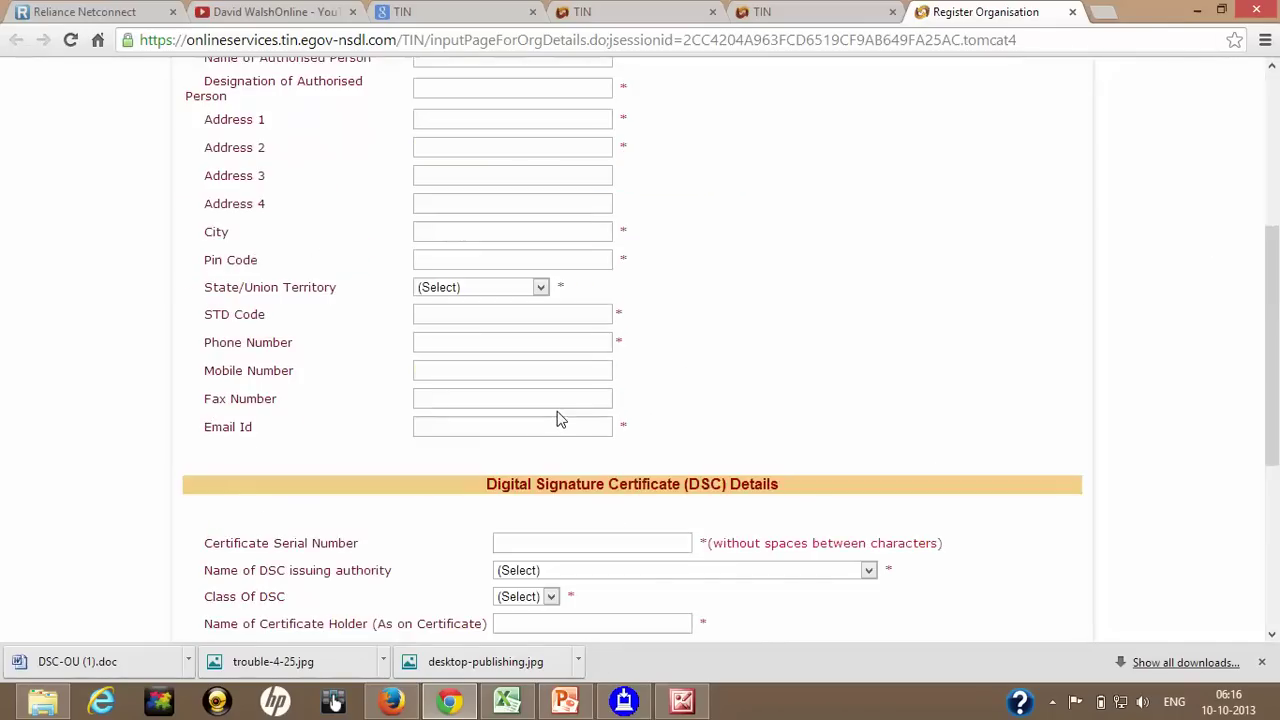
{"action": "left_click", "coordinate": [682, 701]}
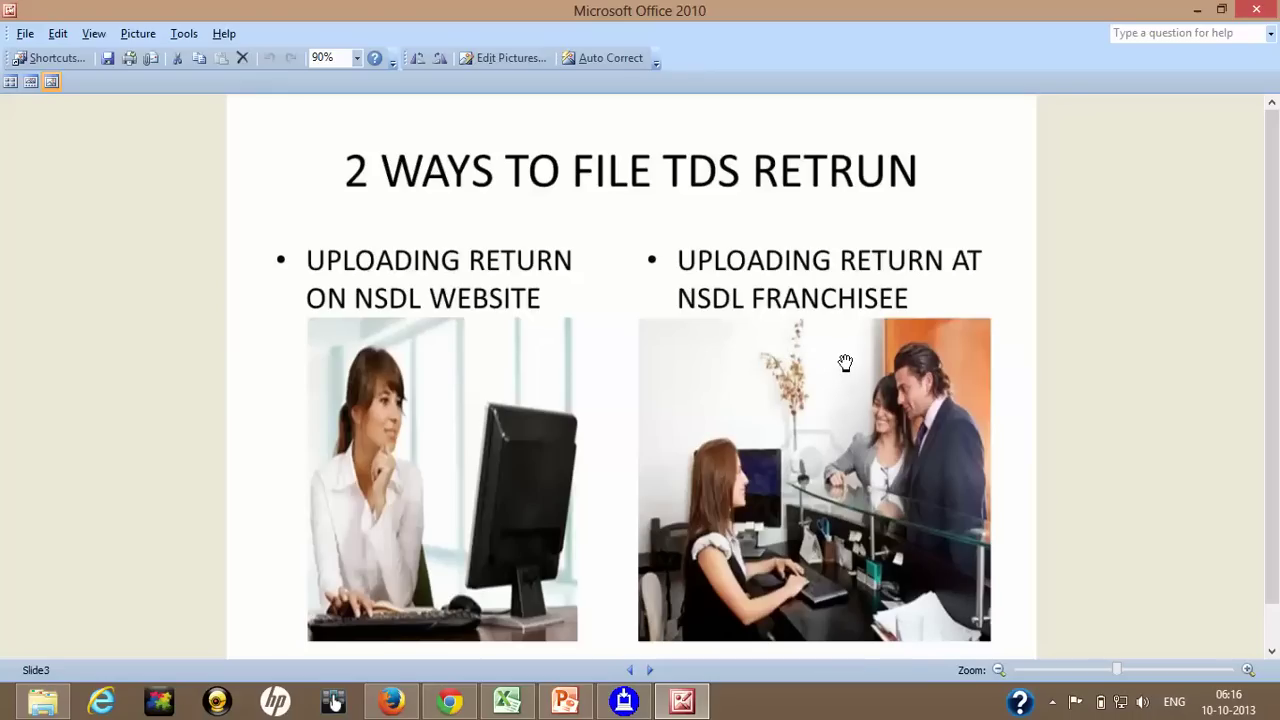
- Minimise the open windows and point out 24QRQ1.fvu on the desktop
{"action": "left_click", "coordinate": [1203, 12]}
{"action": "left_click", "coordinate": [1205, 12]}
{"action": "left_click", "coordinate": [1193, 12]}
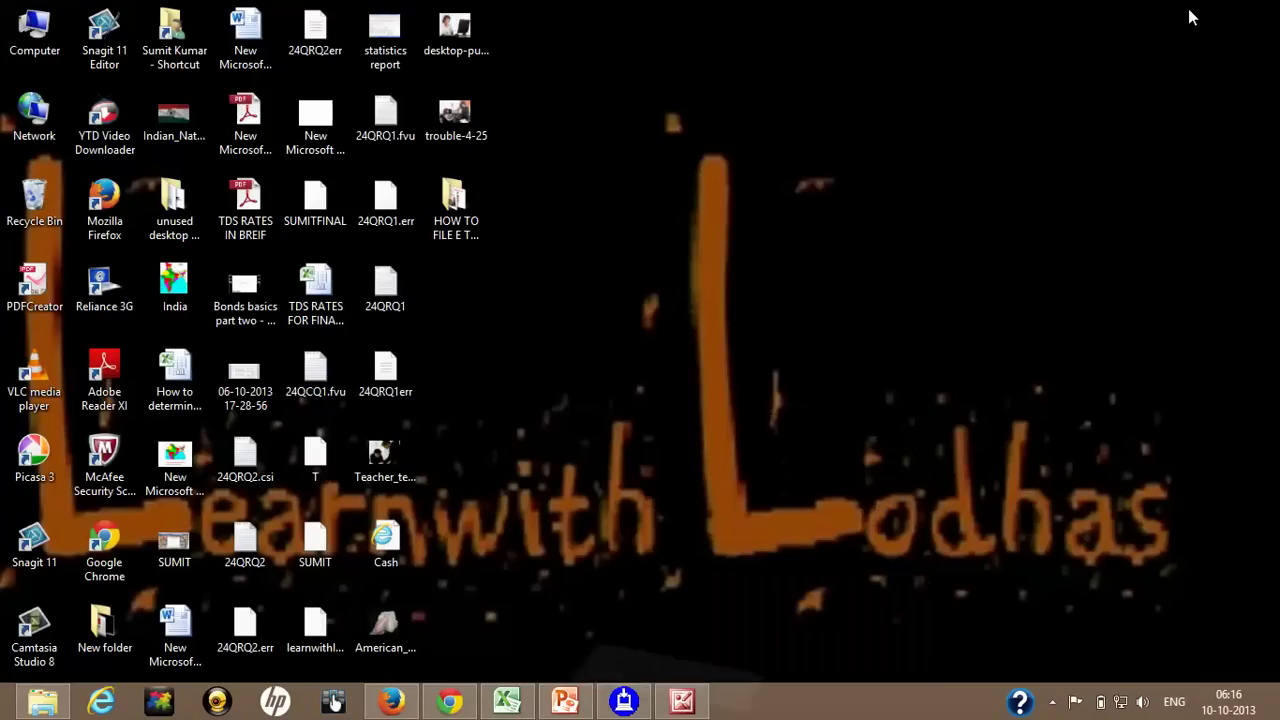
{"action": "left_click", "coordinate": [388, 128]}
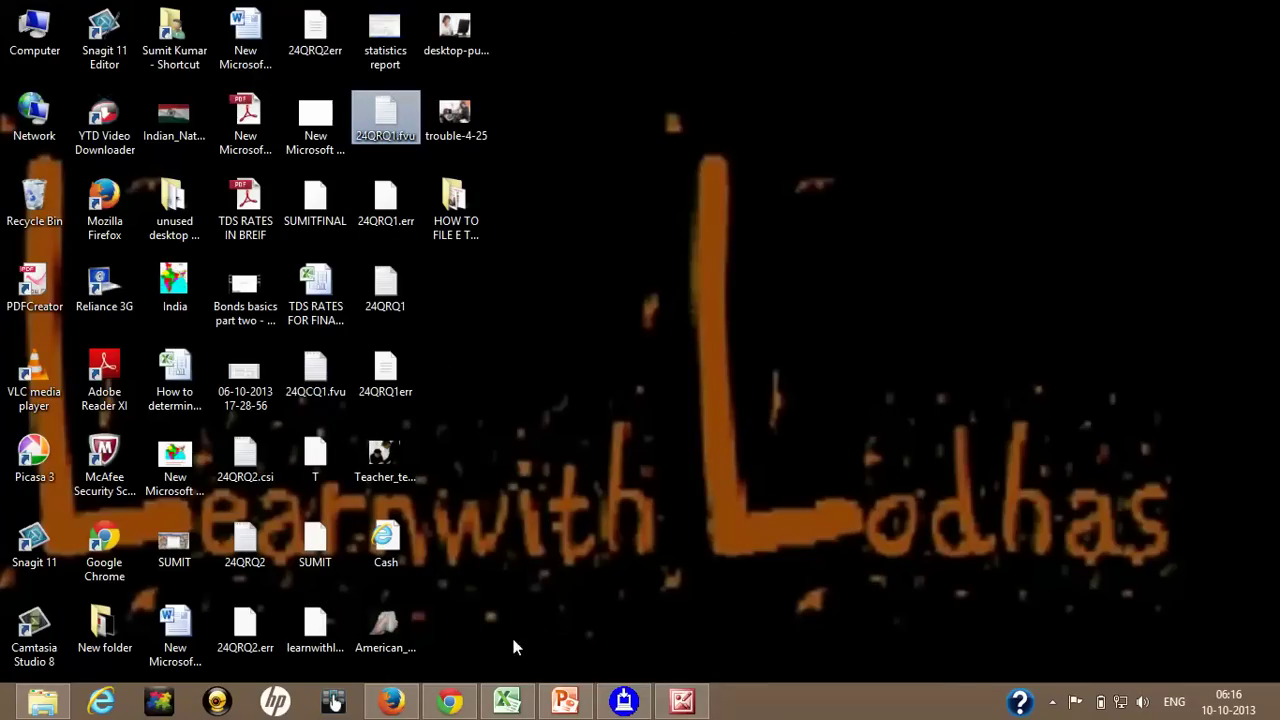
- Open the form27A workbook and compare its Form 27A heading with the RPU Form 24Q window
{"action": "left_click", "coordinate": [507, 701]}
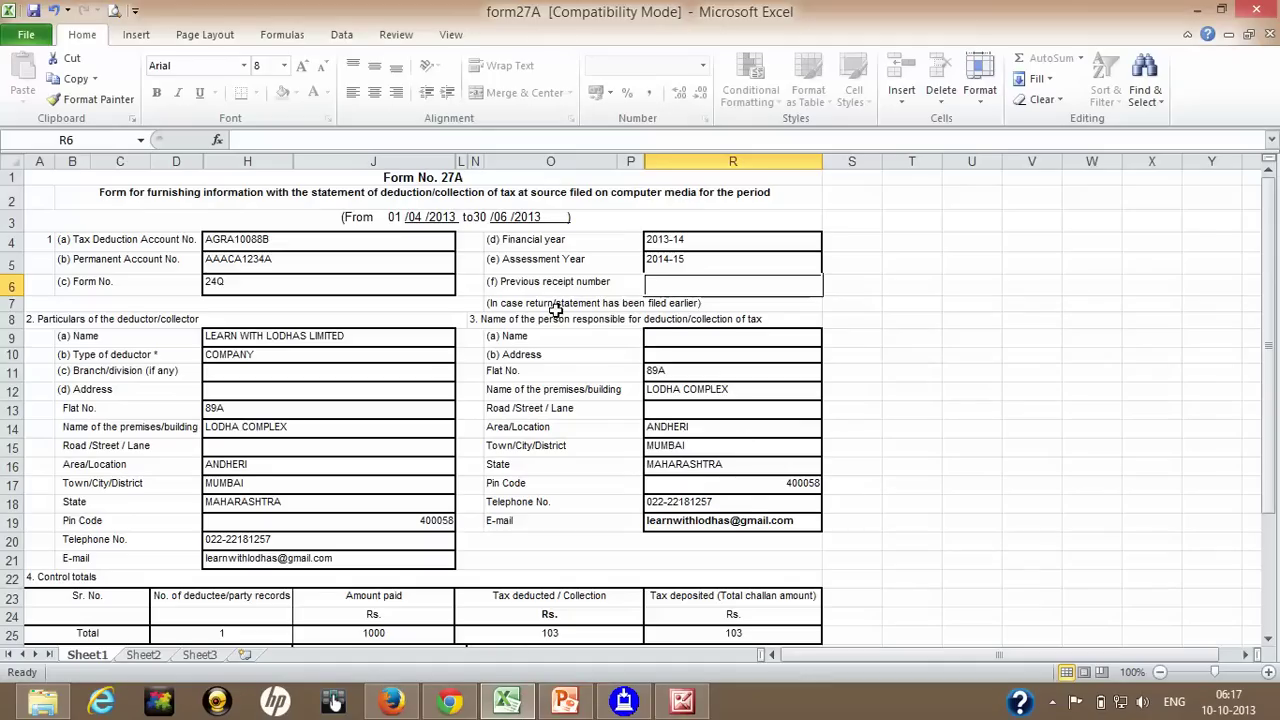
{"action": "left_click", "coordinate": [886, 284]}
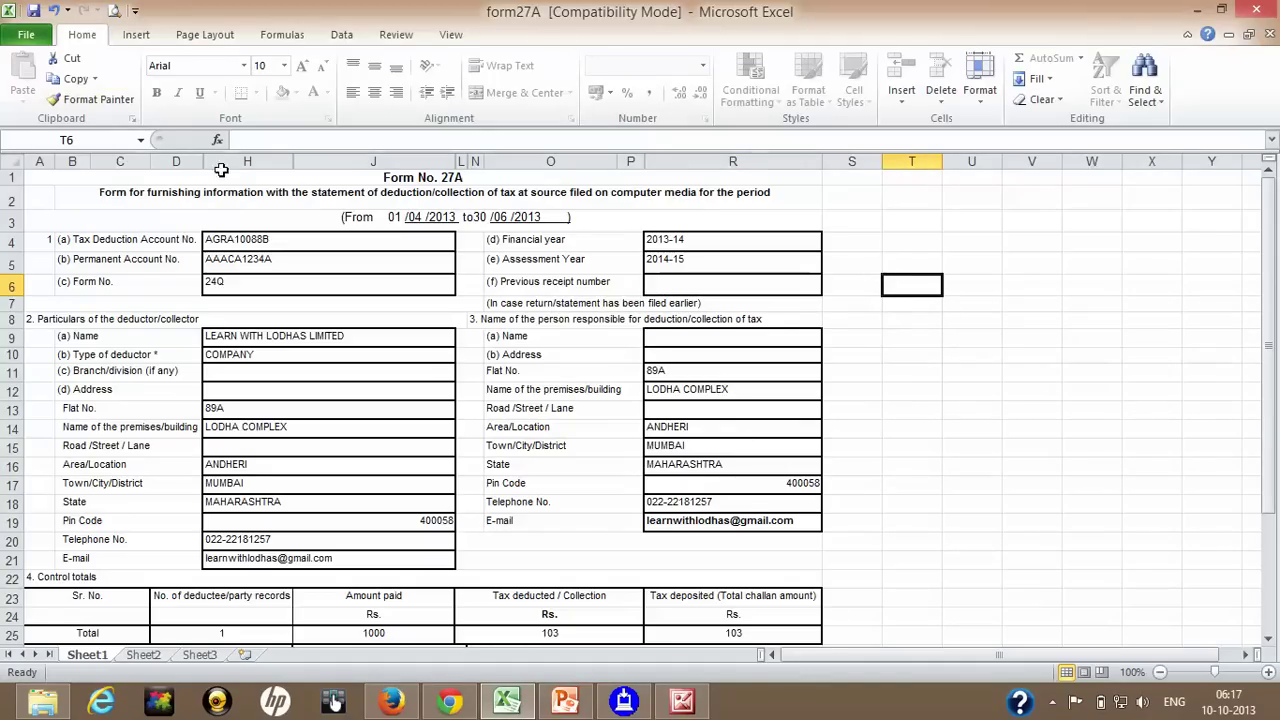
{"action": "left_click", "coordinate": [158, 198]}
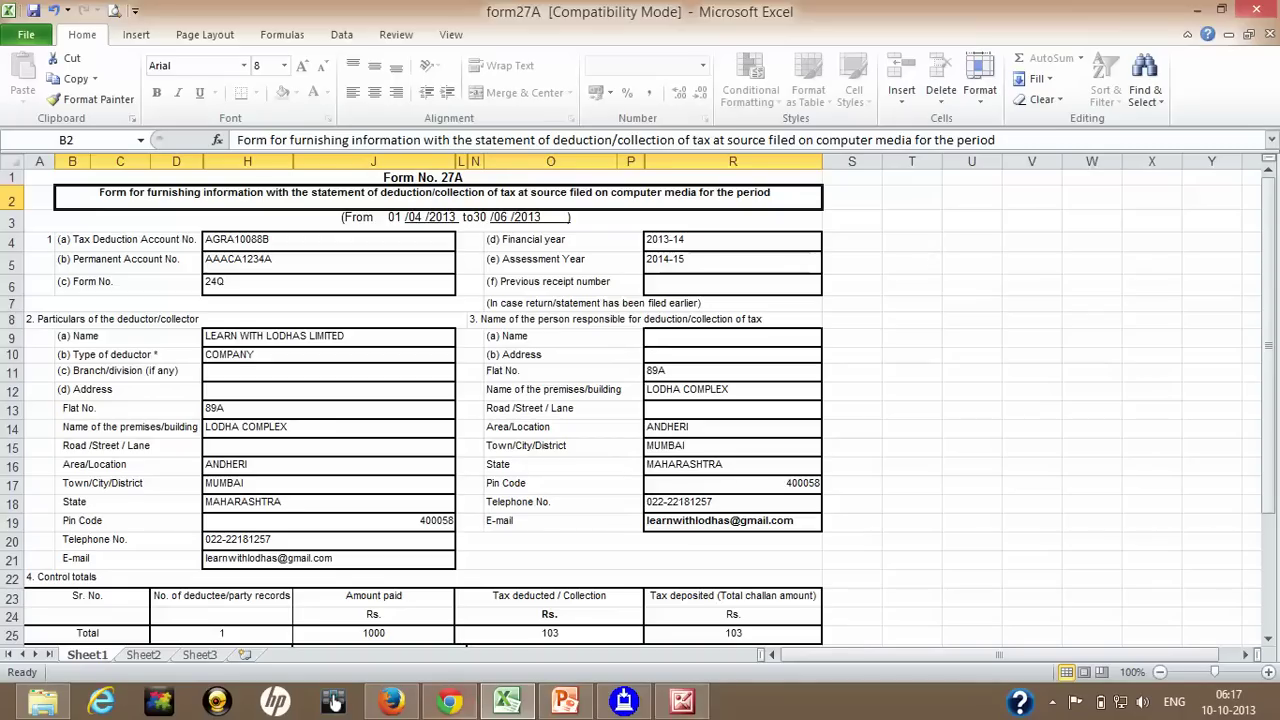
{"action": "left_click", "coordinate": [624, 703]}
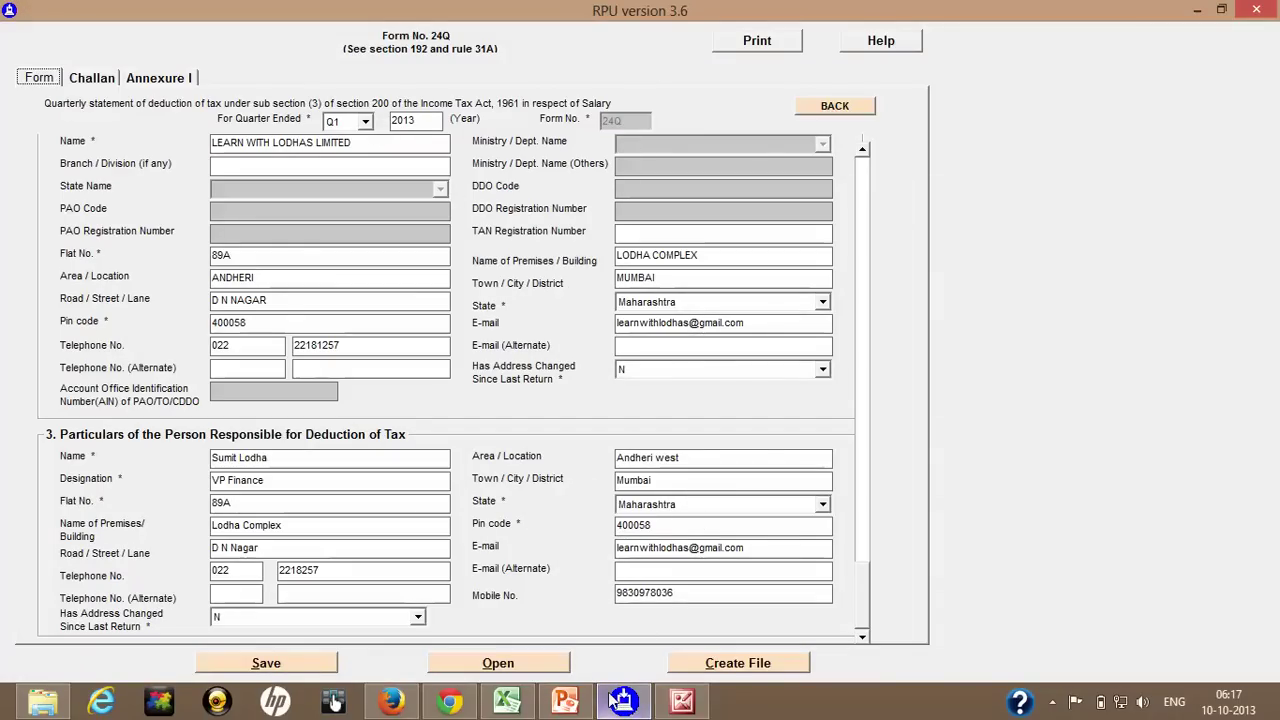
{"action": "left_click", "coordinate": [510, 700]}
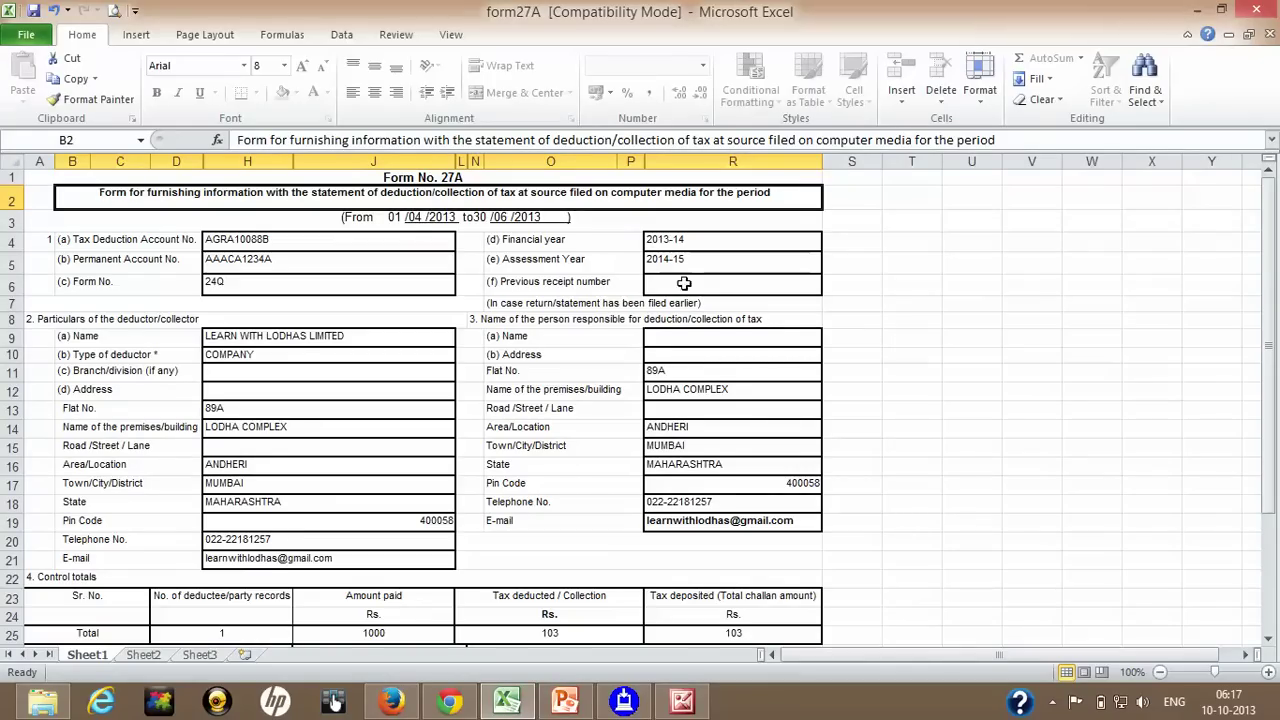
{"action": "left_click", "coordinate": [874, 220]}
{"action": "left_click", "coordinate": [874, 195]}
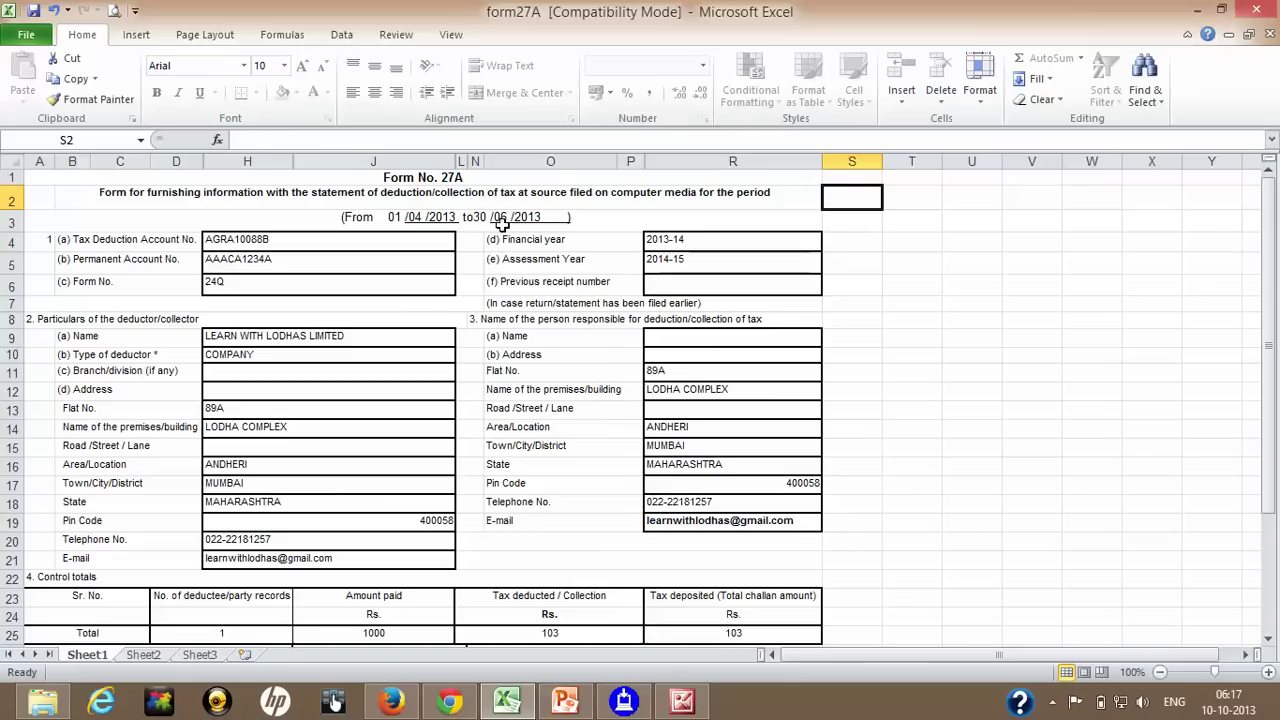
- Scroll over the Form 27A sheet, then bring the TIN-NSDL registration procedure page back
{"action": "scroll", "coordinate": [498, 220], "scroll_direction": "down", "scroll_amount": 3}
{"action": "scroll", "coordinate": [490, 220], "scroll_direction": "up", "scroll_amount": 3}
{"action": "scroll", "coordinate": [699, 437], "scroll_direction": "down", "scroll_amount": 3}
{"action": "scroll", "coordinate": [699, 437], "scroll_direction": "up", "scroll_amount": 3}
{"action": "left_click", "coordinate": [467, 705]}
{"action": "left_click", "coordinate": [790, 11]}
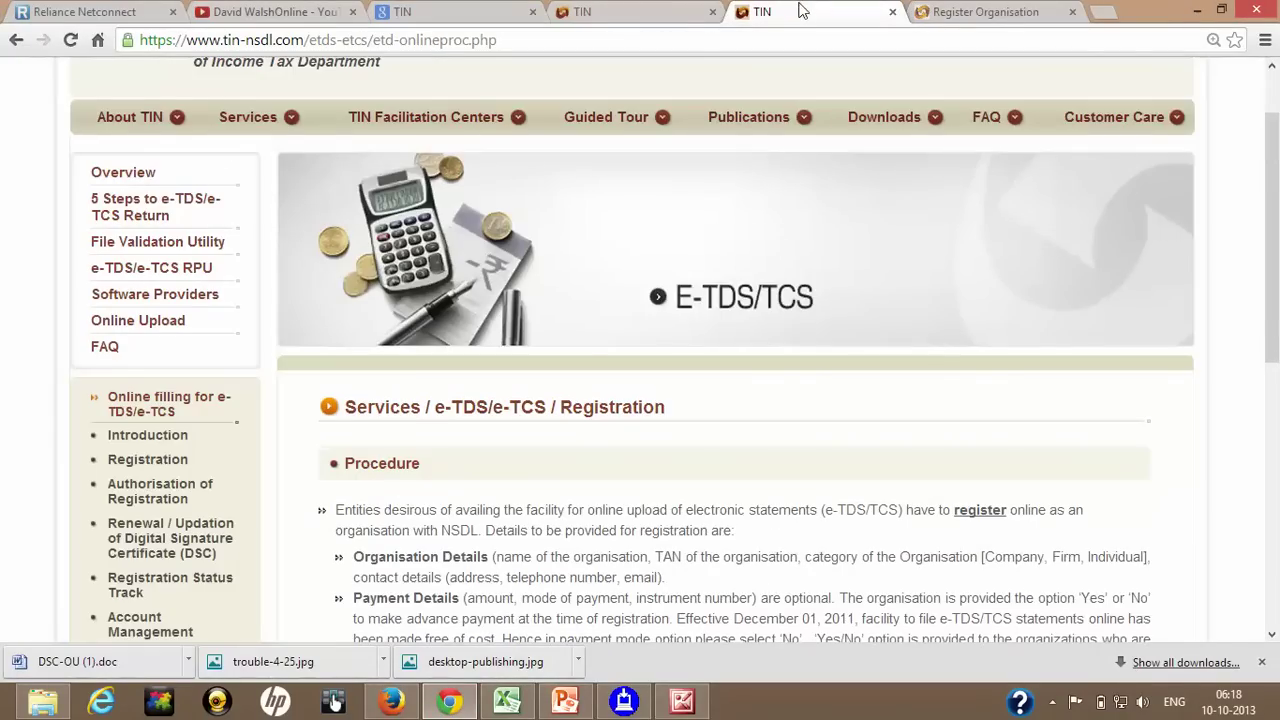
{"action": "scroll", "coordinate": [12, 444], "scroll_direction": "down", "scroll_amount": 2}
{"action": "scroll", "coordinate": [15, 435], "scroll_direction": "down", "scroll_amount": 1}
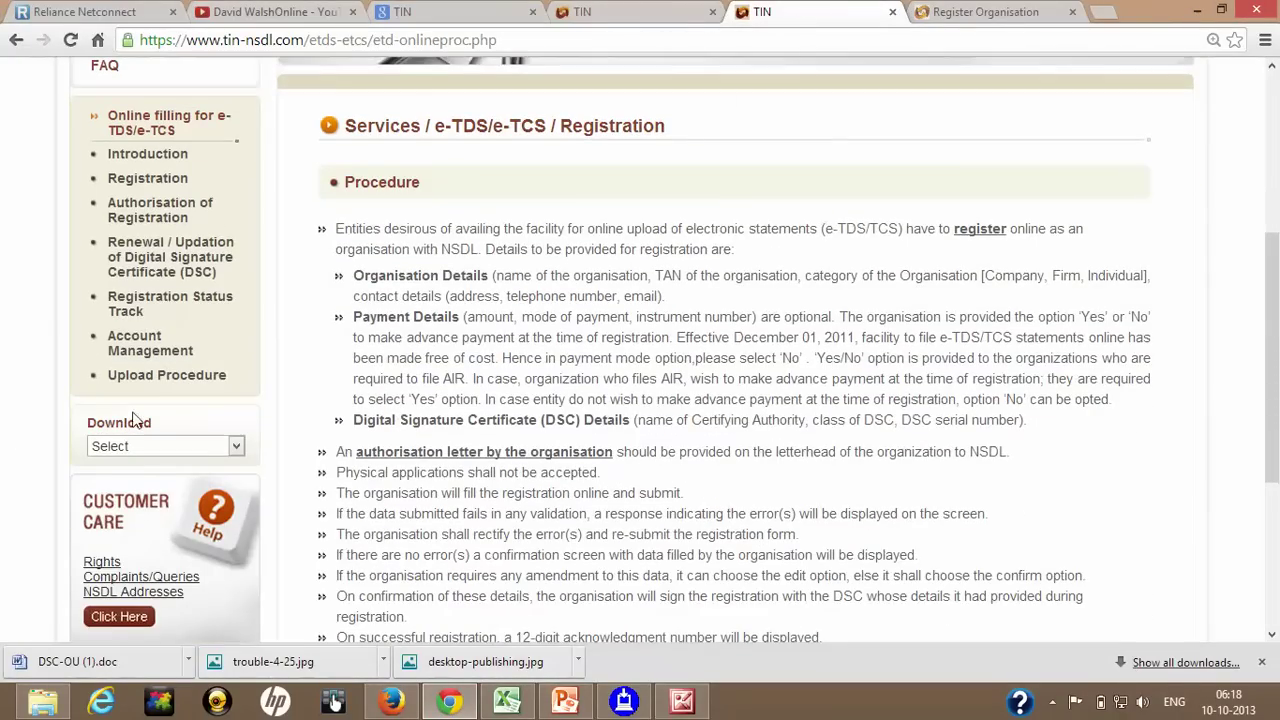
{"action": "scroll", "coordinate": [270, 410], "scroll_direction": "up", "scroll_amount": 3}
{"action": "scroll", "coordinate": [150, 408], "scroll_direction": "down", "scroll_amount": 3}
{"action": "left_click", "coordinate": [236, 449]}
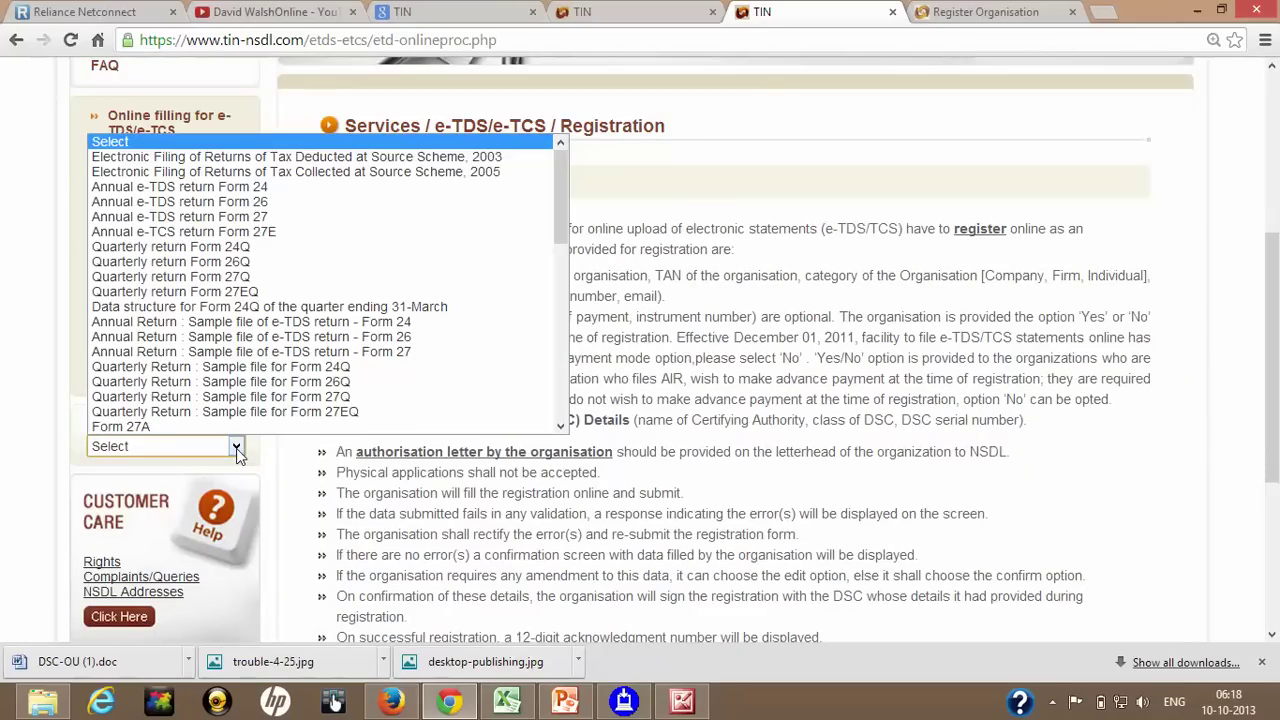
{"action": "left_click", "coordinate": [121, 427]}
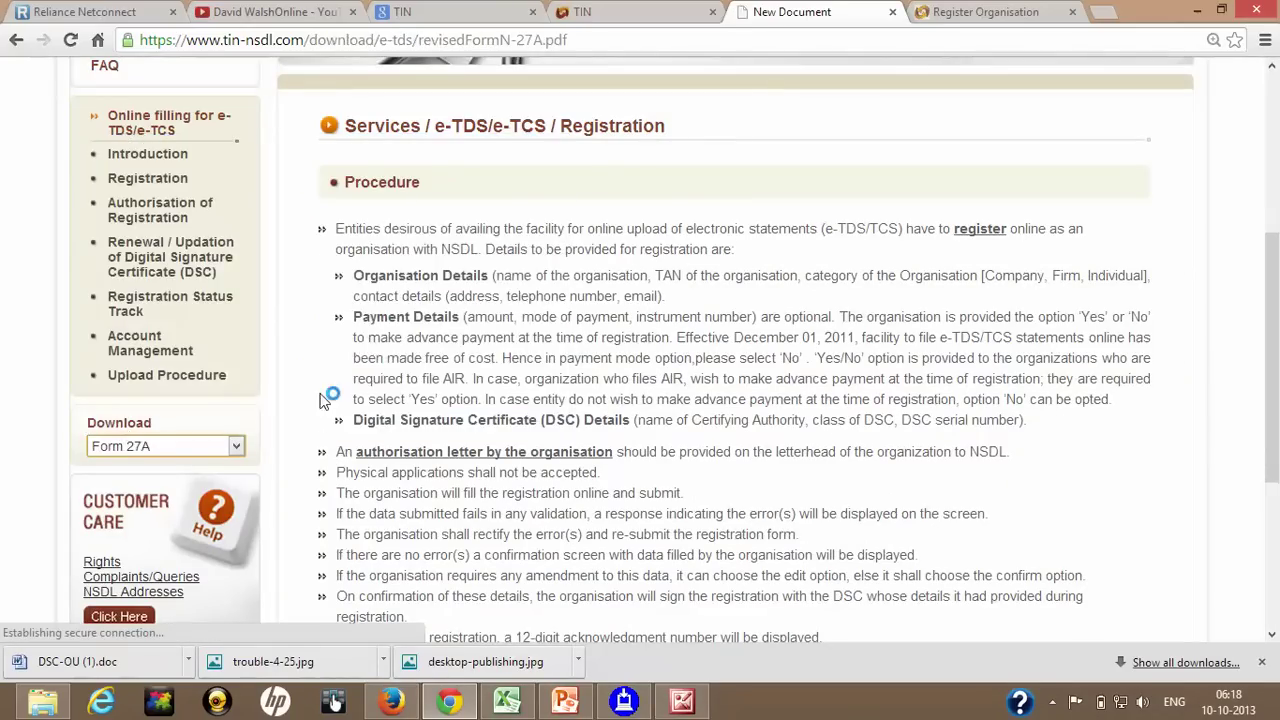
{"action": "scroll", "coordinate": [399, 300], "scroll_direction": "down", "scroll_amount": 3}
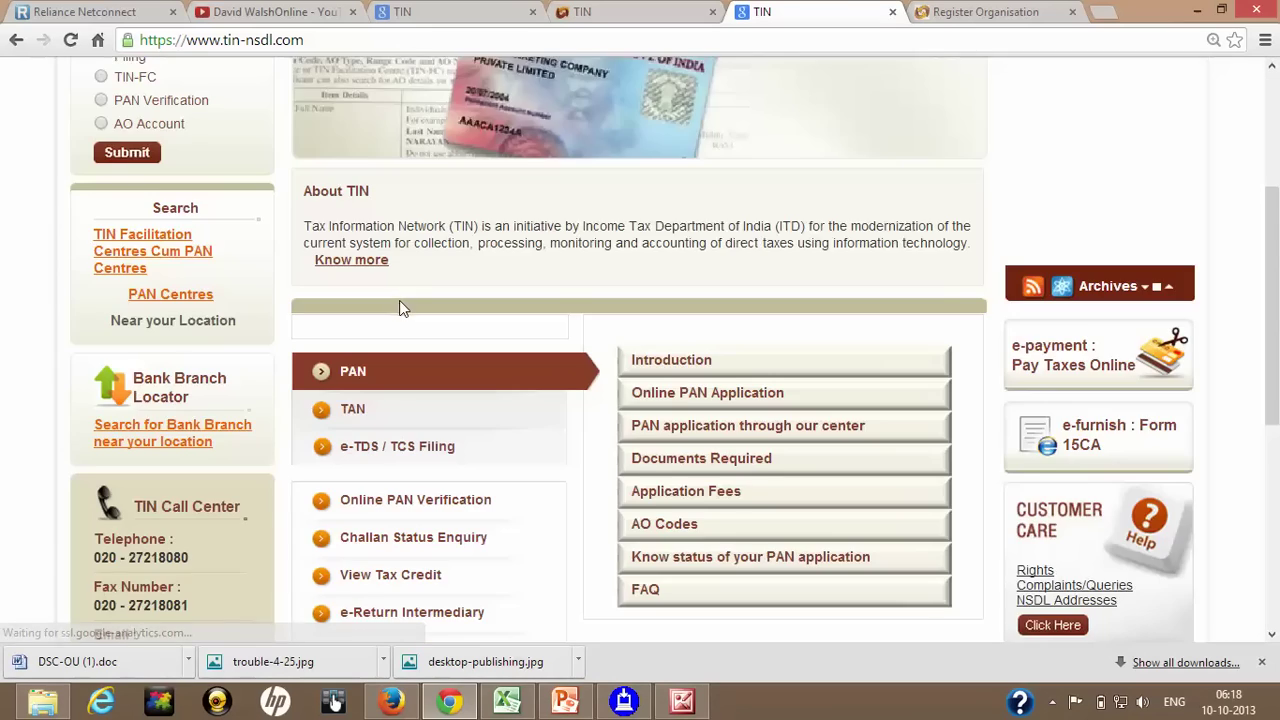
{"action": "scroll", "coordinate": [401, 301], "scroll_direction": "down", "scroll_amount": 2}
{"action": "scroll", "coordinate": [405, 312], "scroll_direction": "down", "scroll_amount": 1}
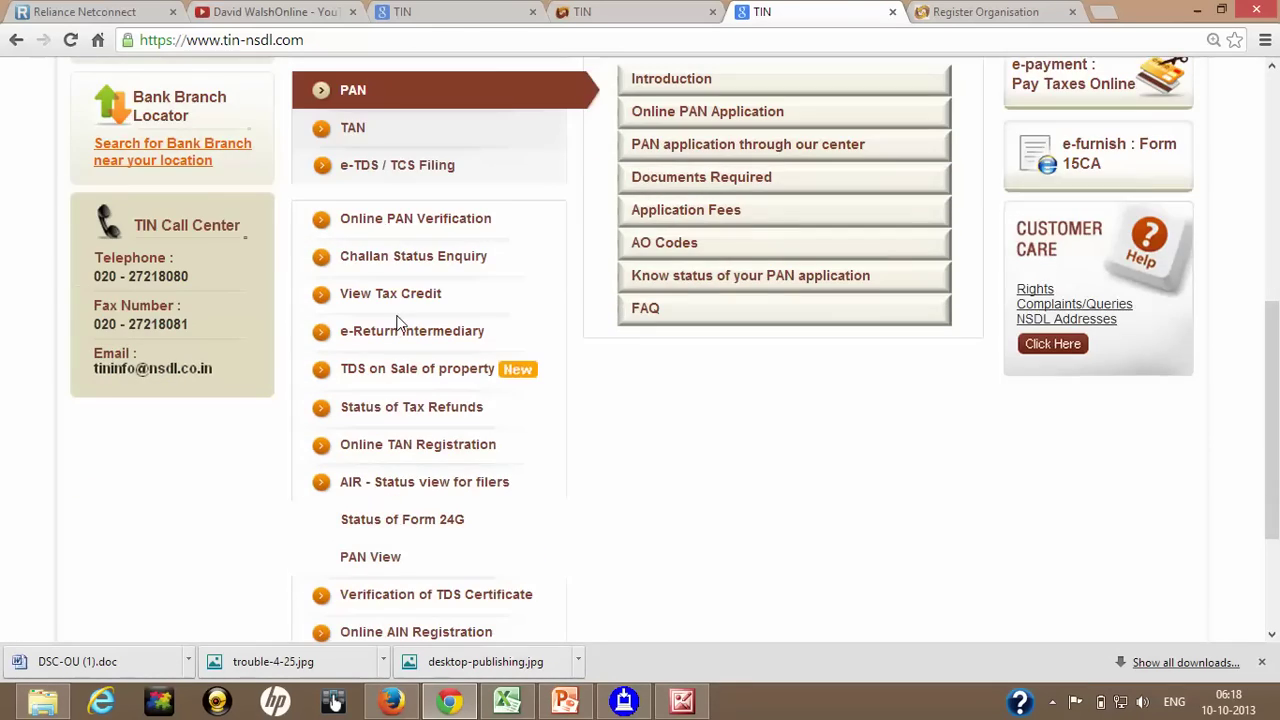
{"action": "scroll", "coordinate": [400, 325], "scroll_direction": "up", "scroll_amount": 2}
{"action": "scroll", "coordinate": [410, 330], "scroll_direction": "up", "scroll_amount": 3}
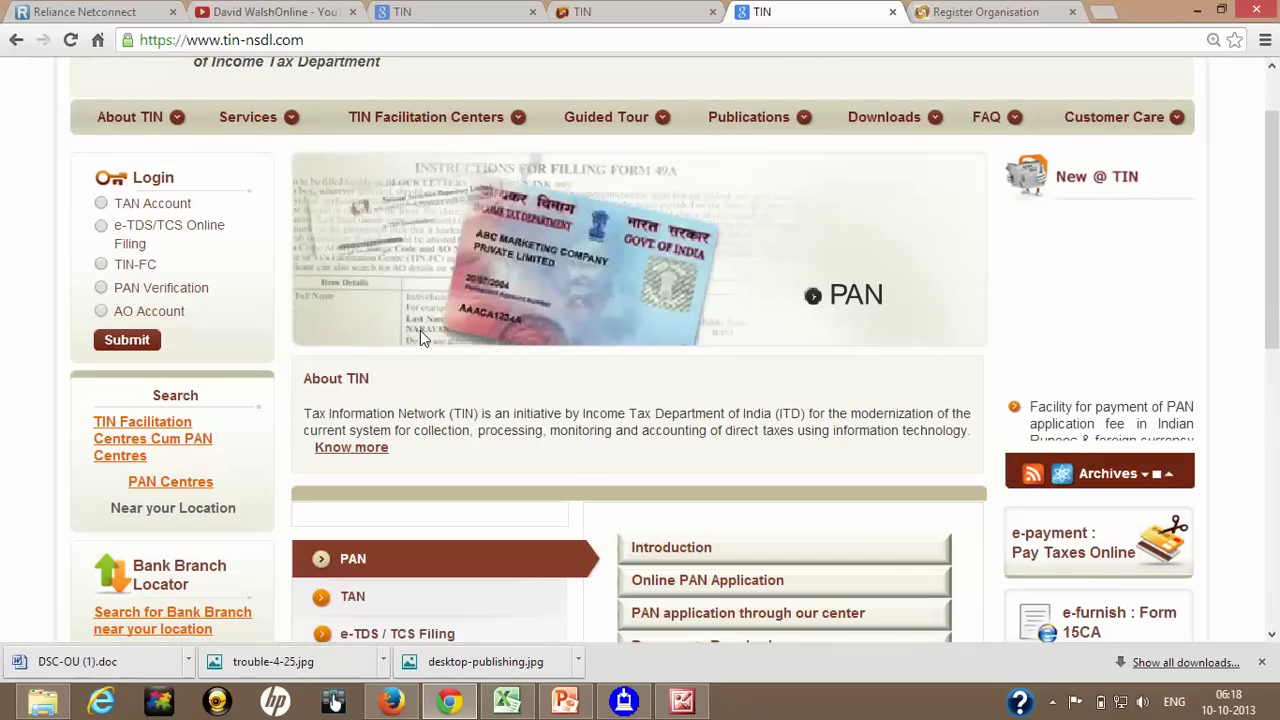
{"action": "scroll", "coordinate": [420, 335], "scroll_direction": "down", "scroll_amount": 1}
{"action": "scroll", "coordinate": [450, 332], "scroll_direction": "up", "scroll_amount": 3}
{"action": "scroll", "coordinate": [600, 330], "scroll_direction": "down", "scroll_amount": 2}
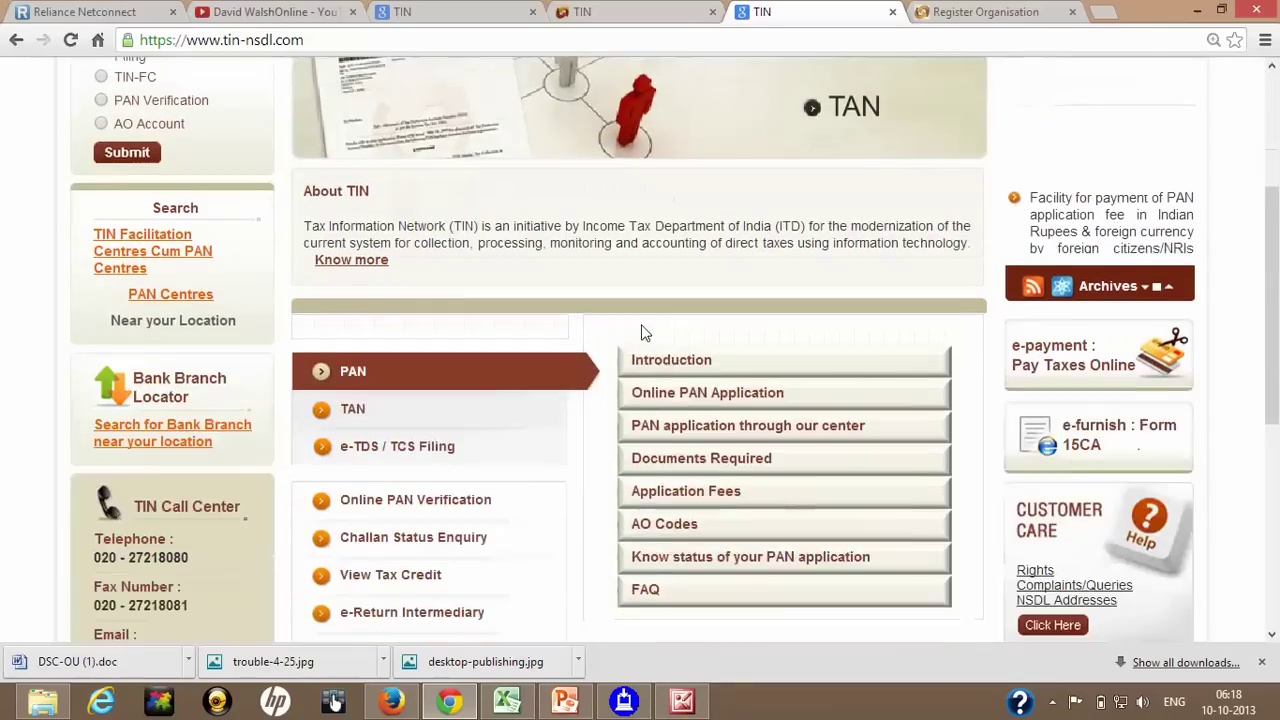
{"action": "scroll", "coordinate": [640, 334], "scroll_direction": "up", "scroll_amount": 2}
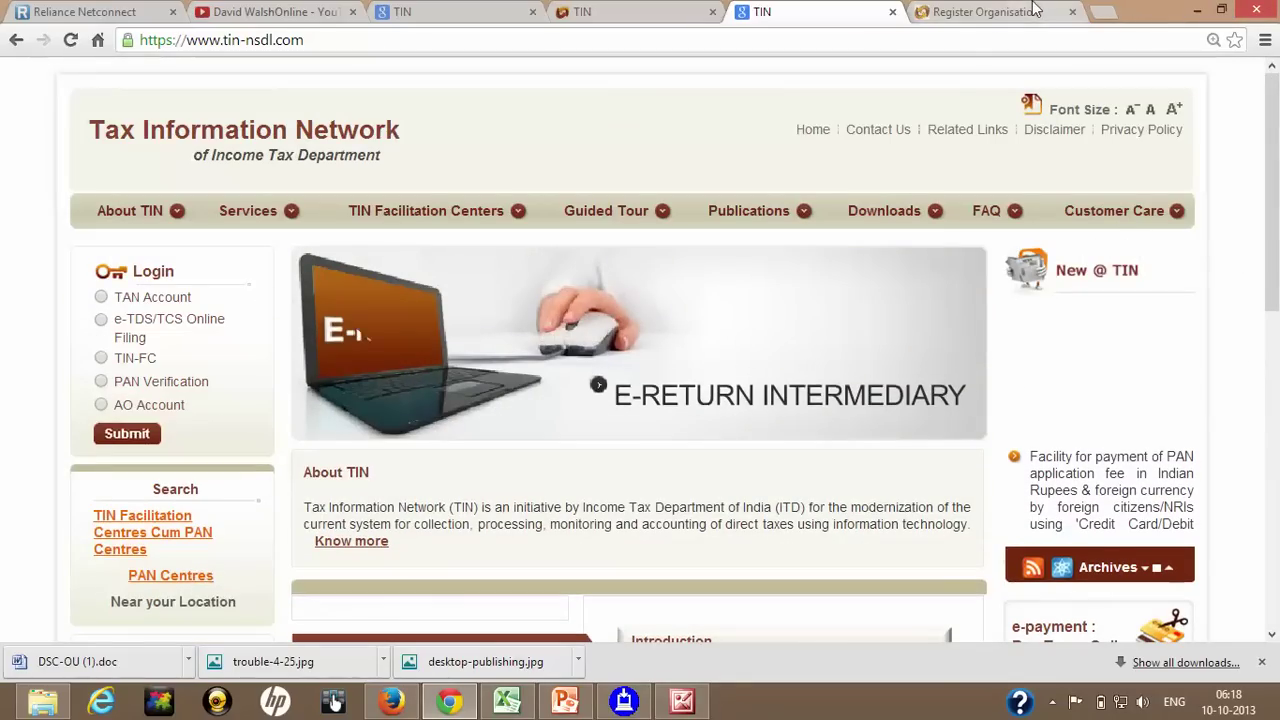
{"action": "key", "text": "alt+Tab"}
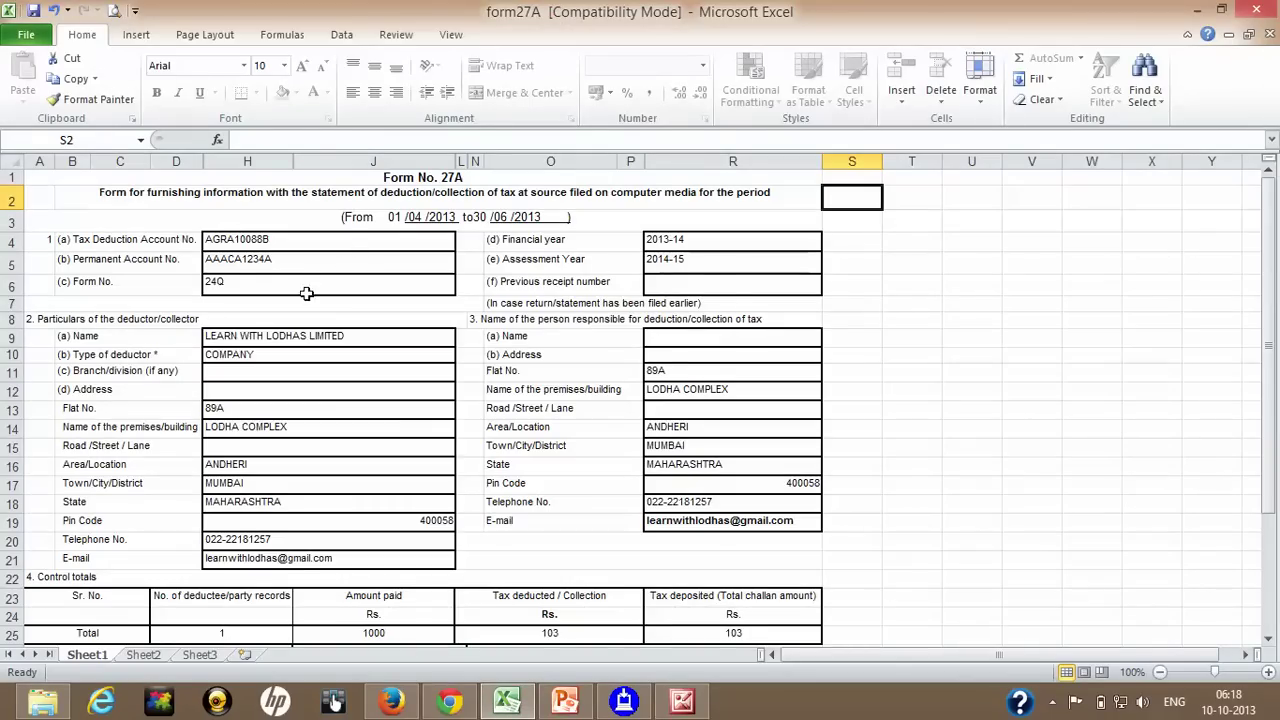
{"action": "left_click", "coordinate": [328, 241]}
{"action": "left_click", "coordinate": [310, 259]}
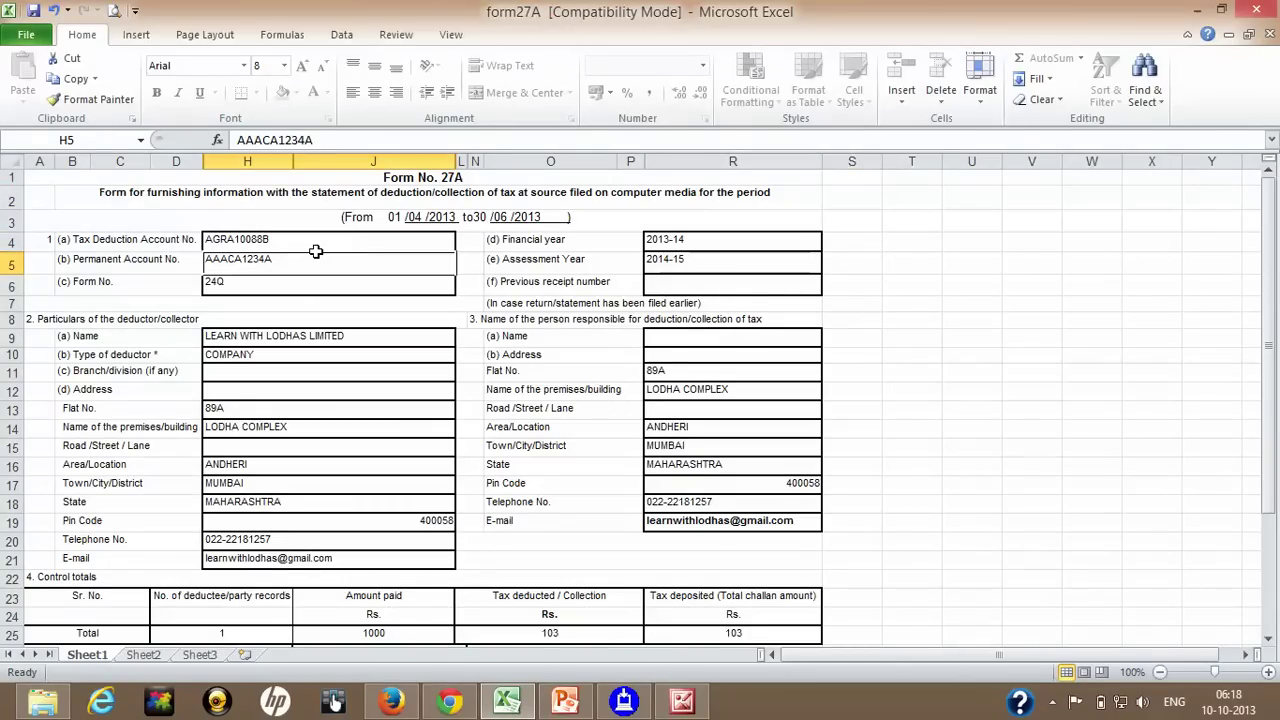
{"action": "scroll", "coordinate": [554, 410], "scroll_direction": "down", "scroll_amount": 3}
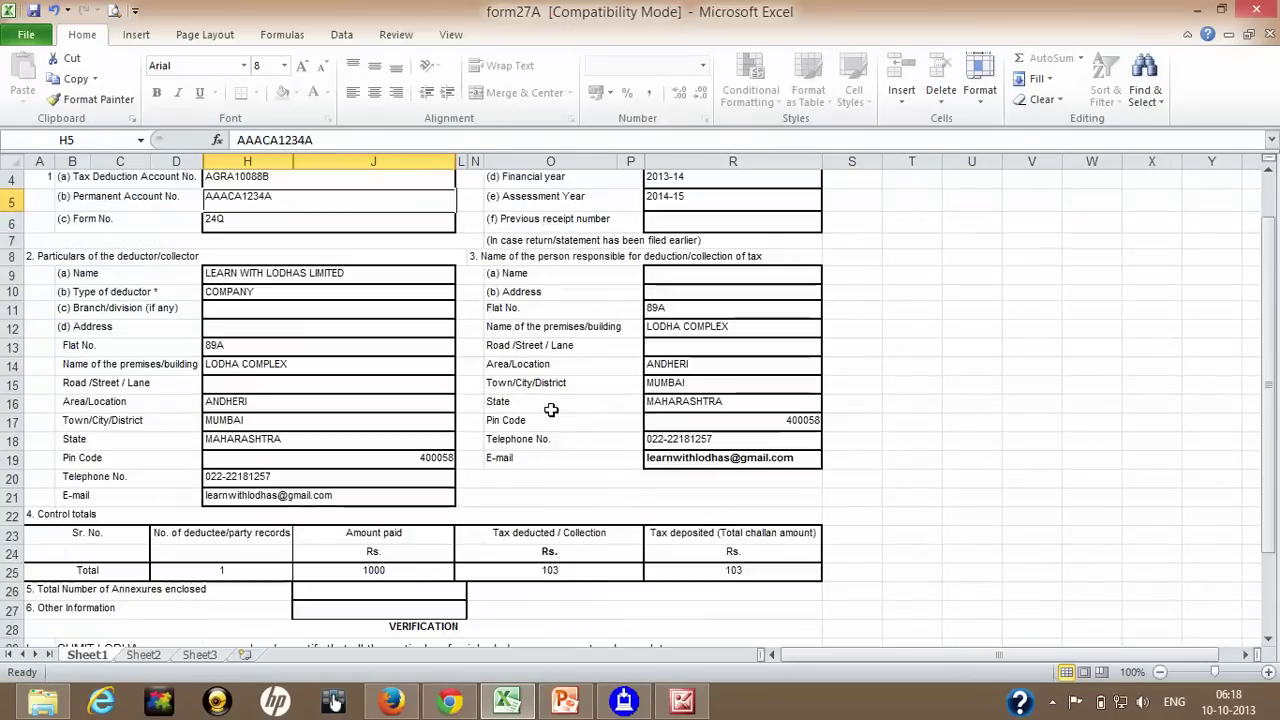
{"action": "scroll", "coordinate": [554, 410], "scroll_direction": "down", "scroll_amount": 1}
{"action": "scroll", "coordinate": [560, 408], "scroll_direction": "up", "scroll_amount": 5}
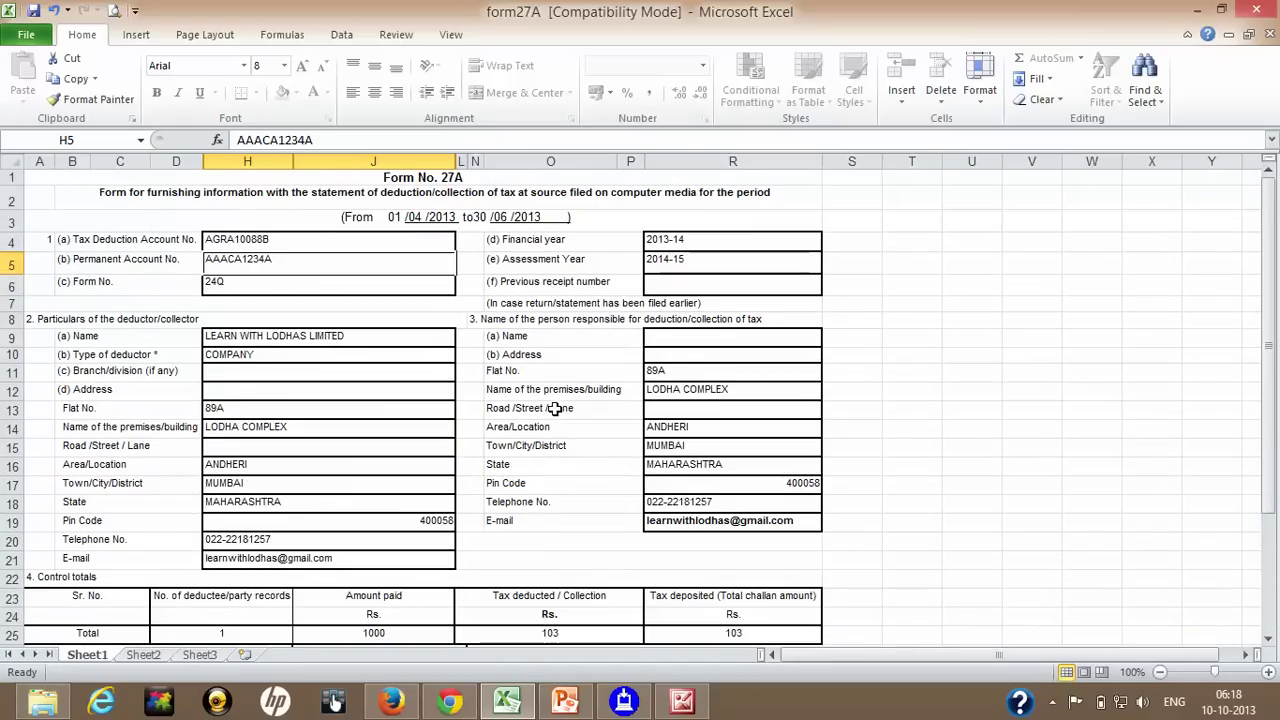
{"action": "left_click", "coordinate": [623, 700]}
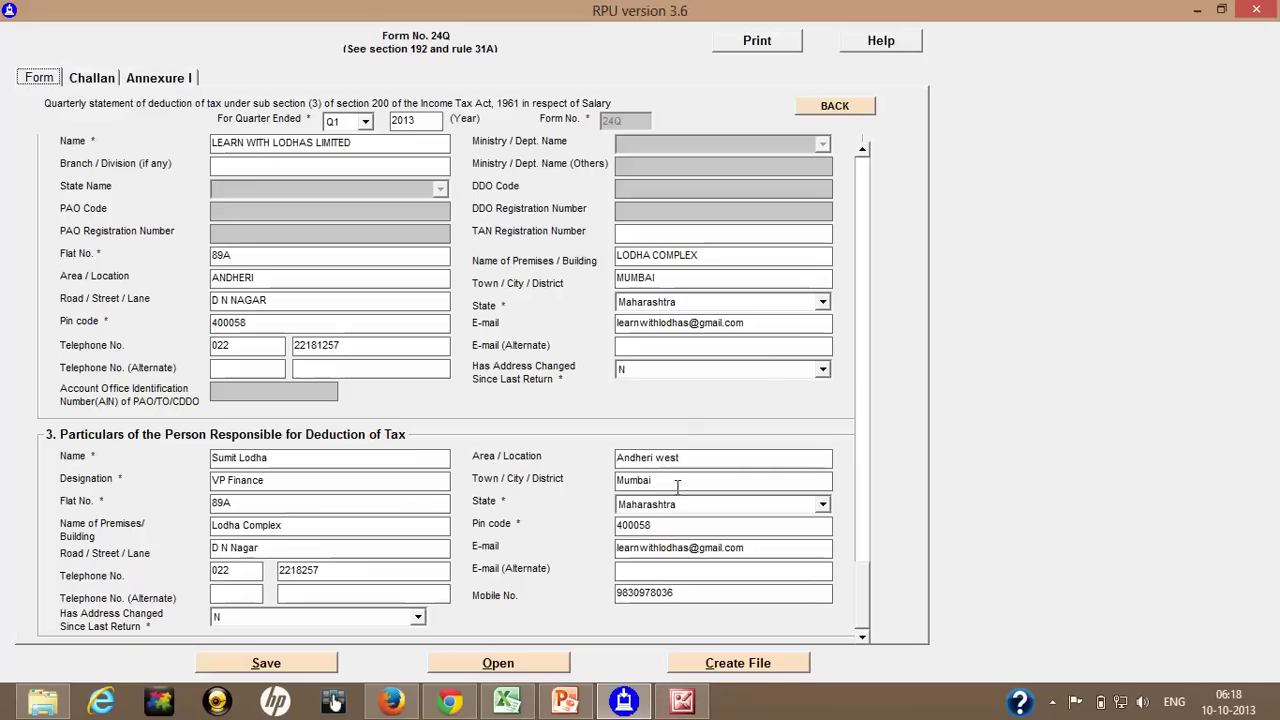
{"action": "left_click", "coordinate": [507, 702]}
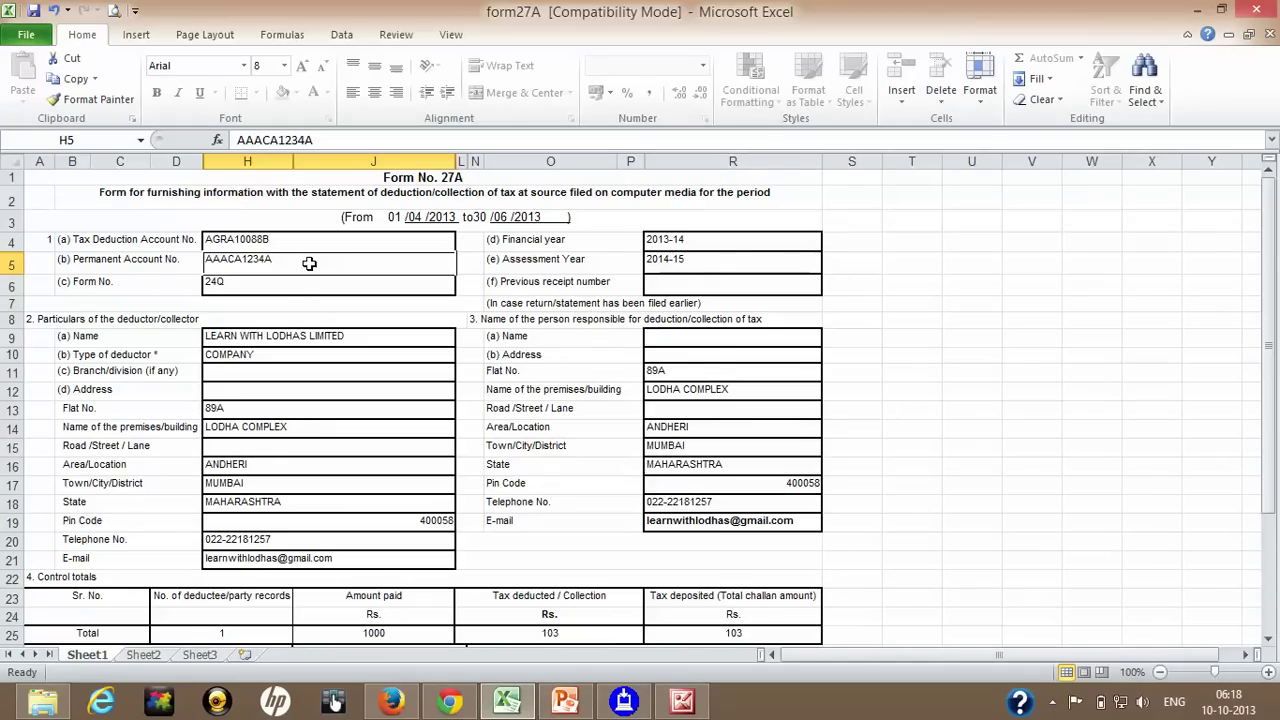
{"action": "left_click", "coordinate": [623, 702]}
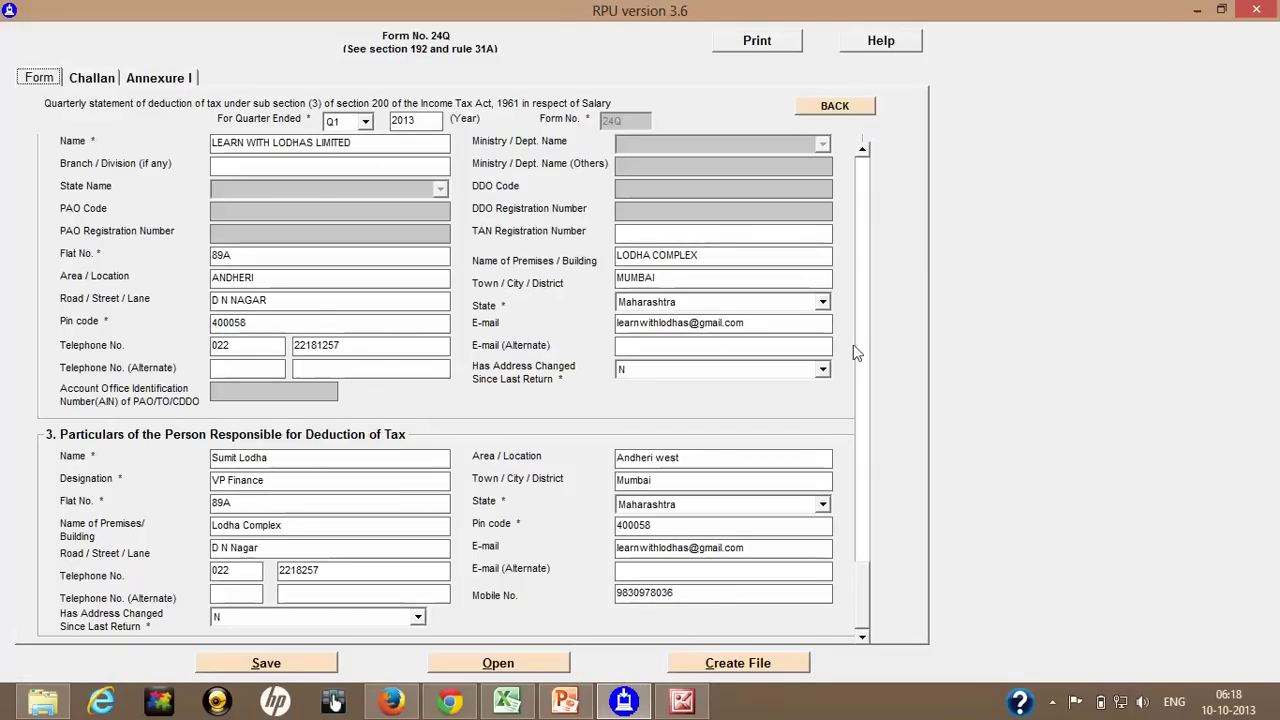
{"action": "left_click_drag", "start_coordinate": [866, 595], "coordinate": [882, 166]}
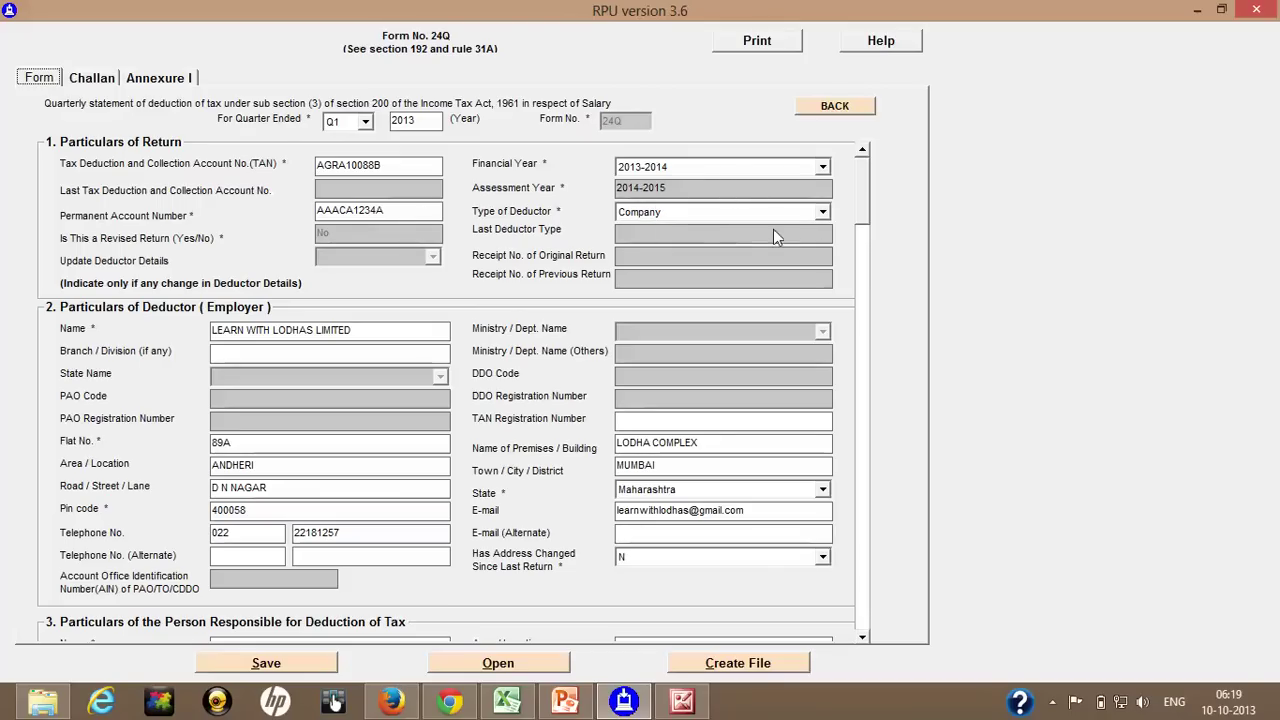
{"action": "left_click", "coordinate": [507, 701]}
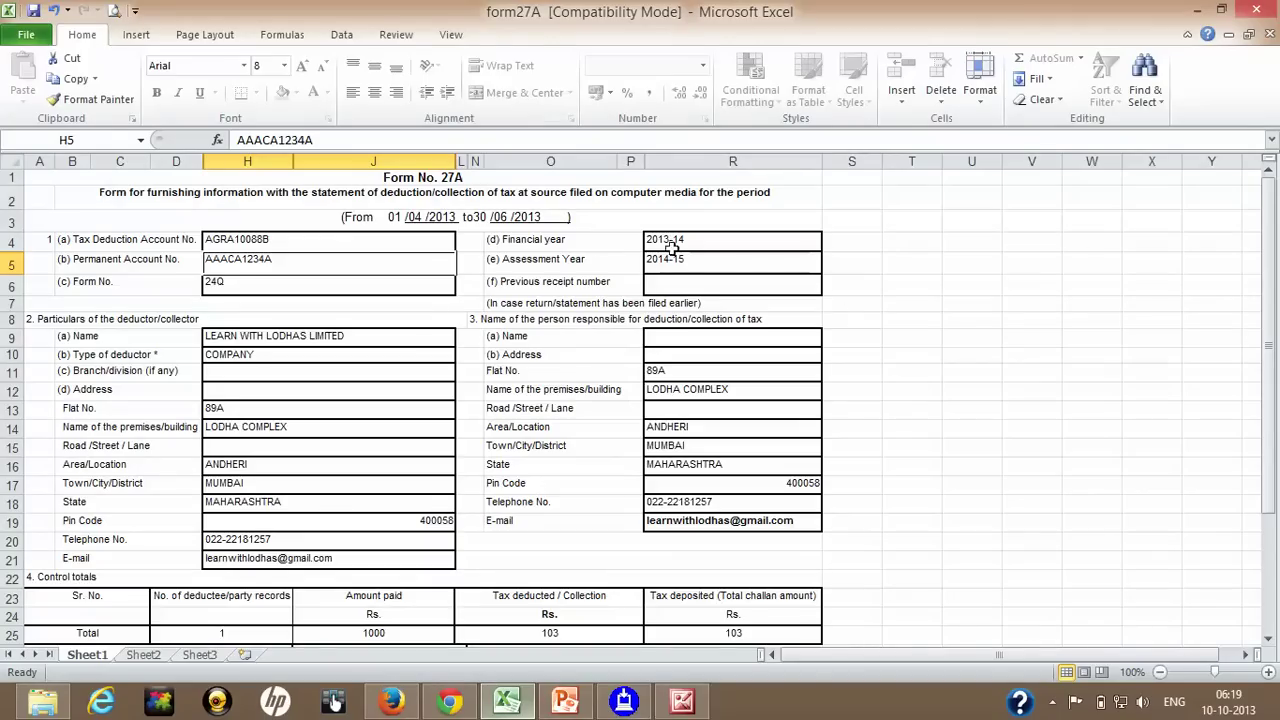
{"action": "left_click", "coordinate": [250, 246]}
{"action": "left_click", "coordinate": [733, 249]}
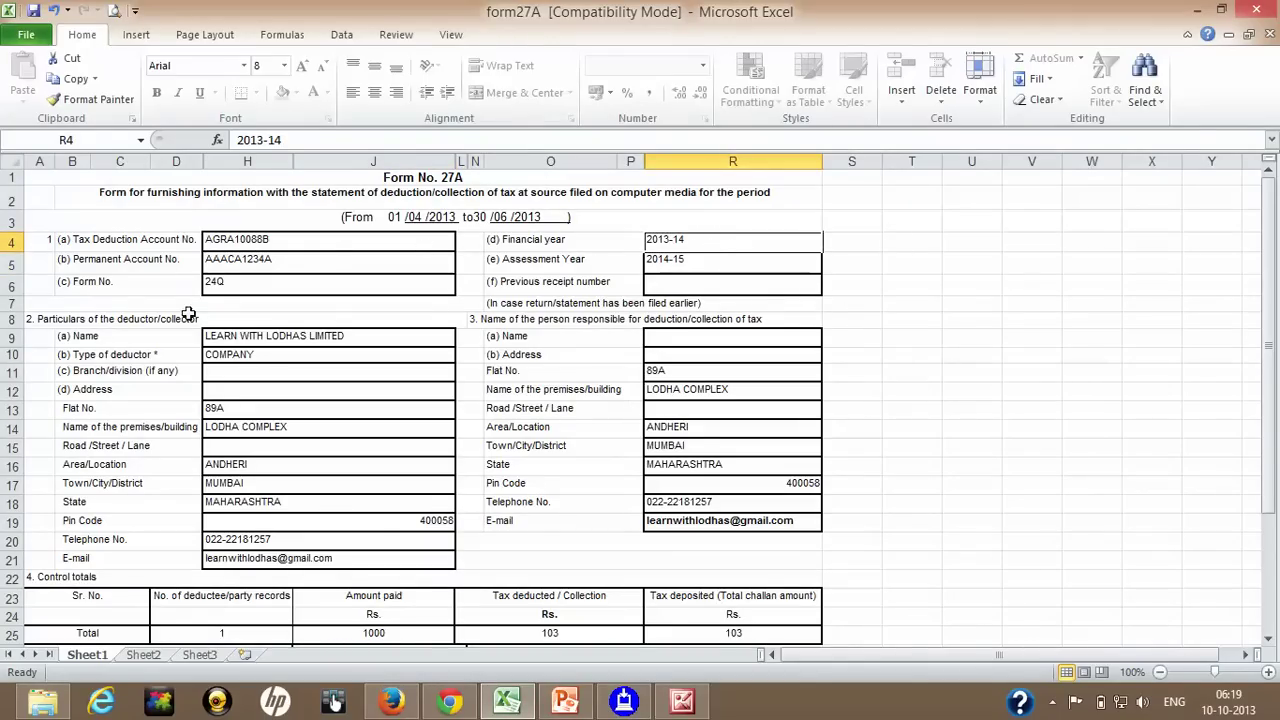
{"action": "scroll", "coordinate": [300, 340], "scroll_direction": "down", "scroll_amount": 1}
{"action": "scroll", "coordinate": [278, 345], "scroll_direction": "up", "scroll_amount": 1}
{"action": "left_click", "coordinate": [682, 700]}
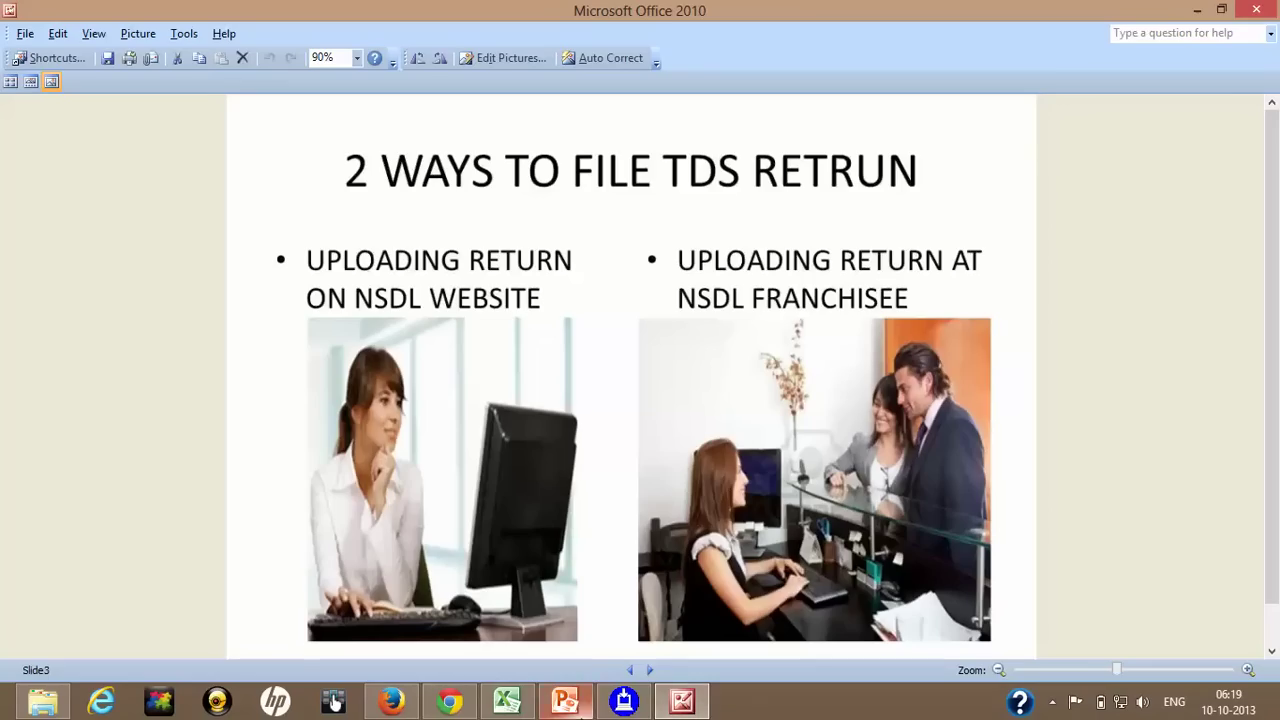
{"action": "left_click", "coordinate": [624, 700]}
{"action": "scroll", "coordinate": [870, 245], "scroll_direction": "down", "scroll_amount": 3}
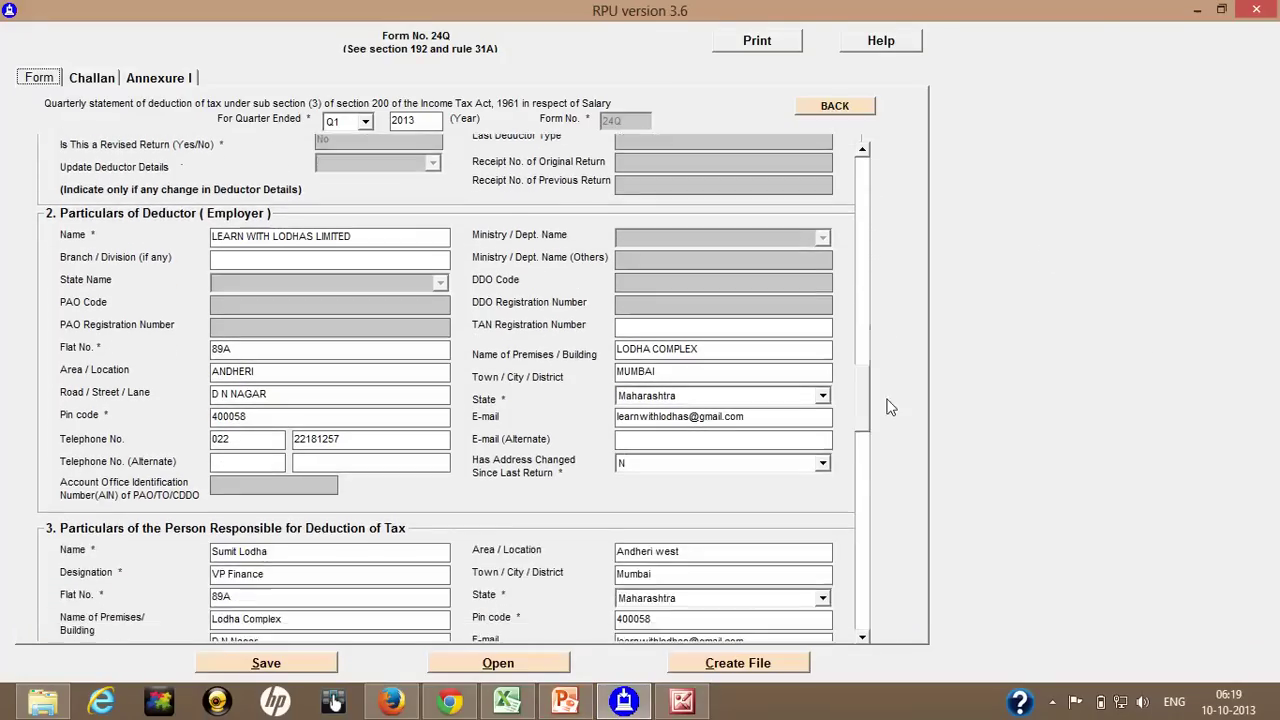
{"action": "scroll", "coordinate": [890, 407], "scroll_direction": "down", "scroll_amount": 3}
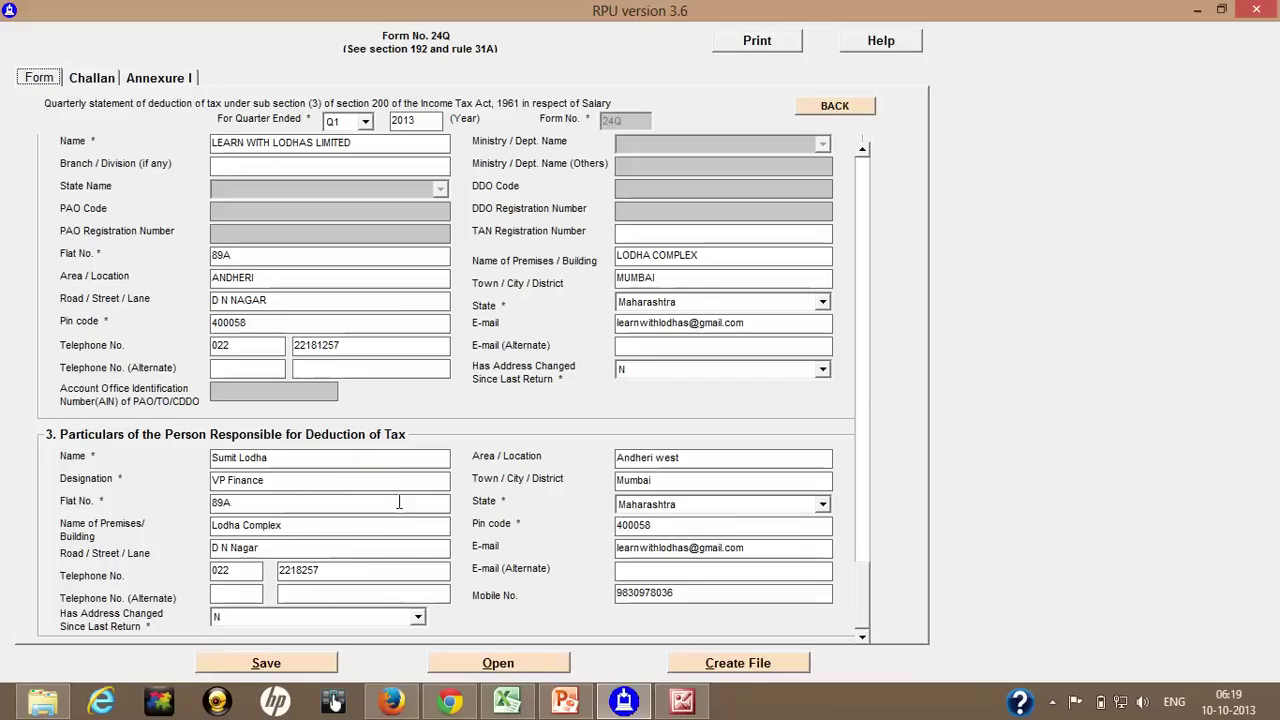
{"action": "left_click", "coordinate": [507, 701]}
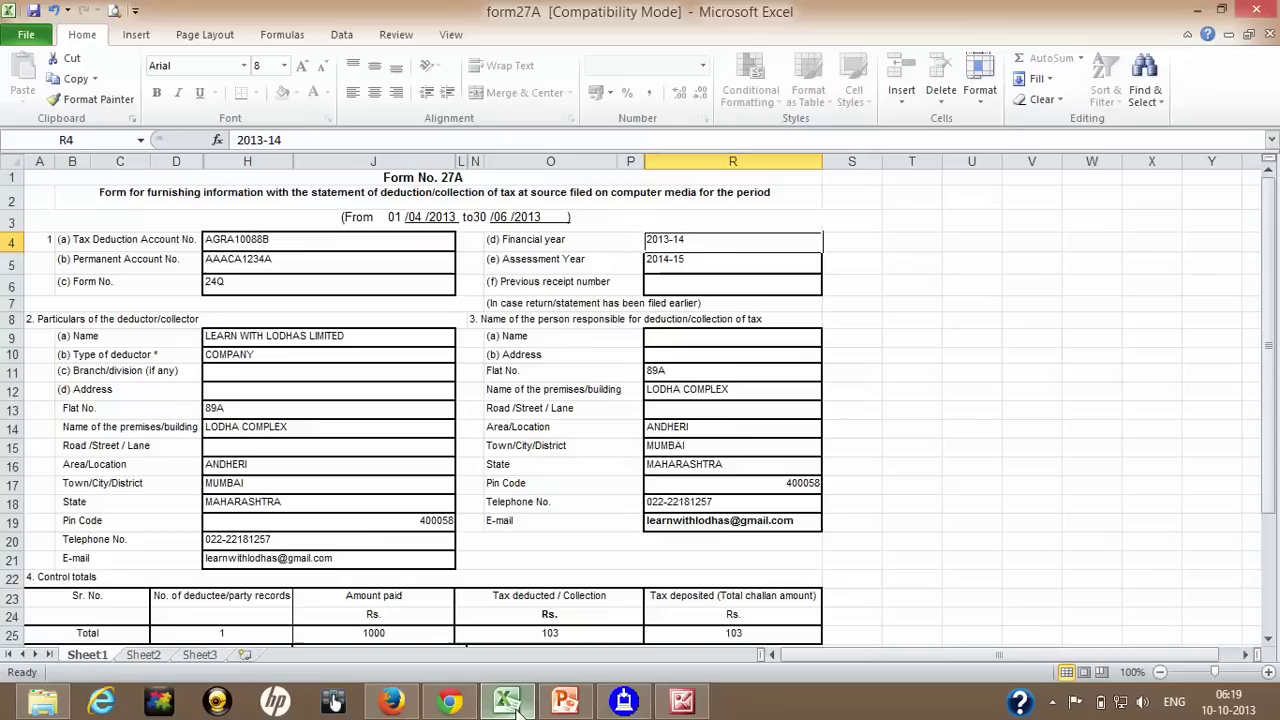
{"action": "scroll", "coordinate": [470, 526], "scroll_direction": "down", "scroll_amount": 1}
{"action": "scroll", "coordinate": [463, 240], "scroll_direction": "down", "scroll_amount": 1}
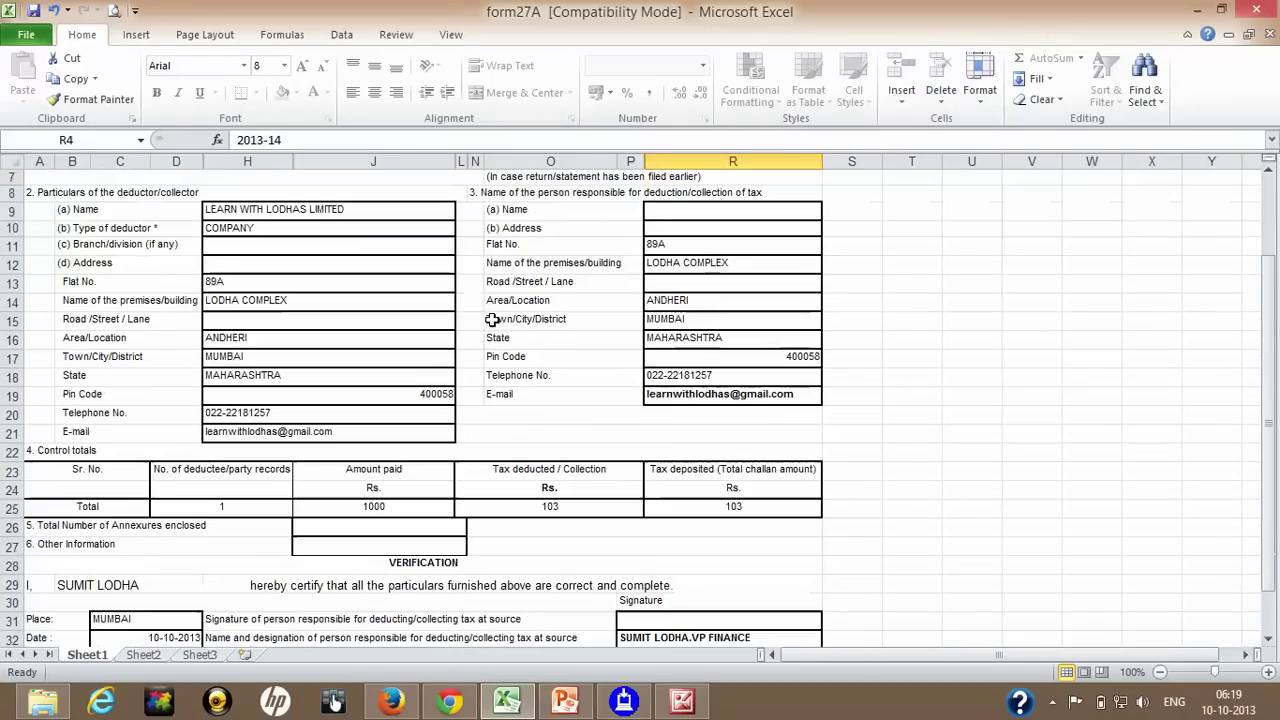
{"action": "left_click", "coordinate": [44, 451]}
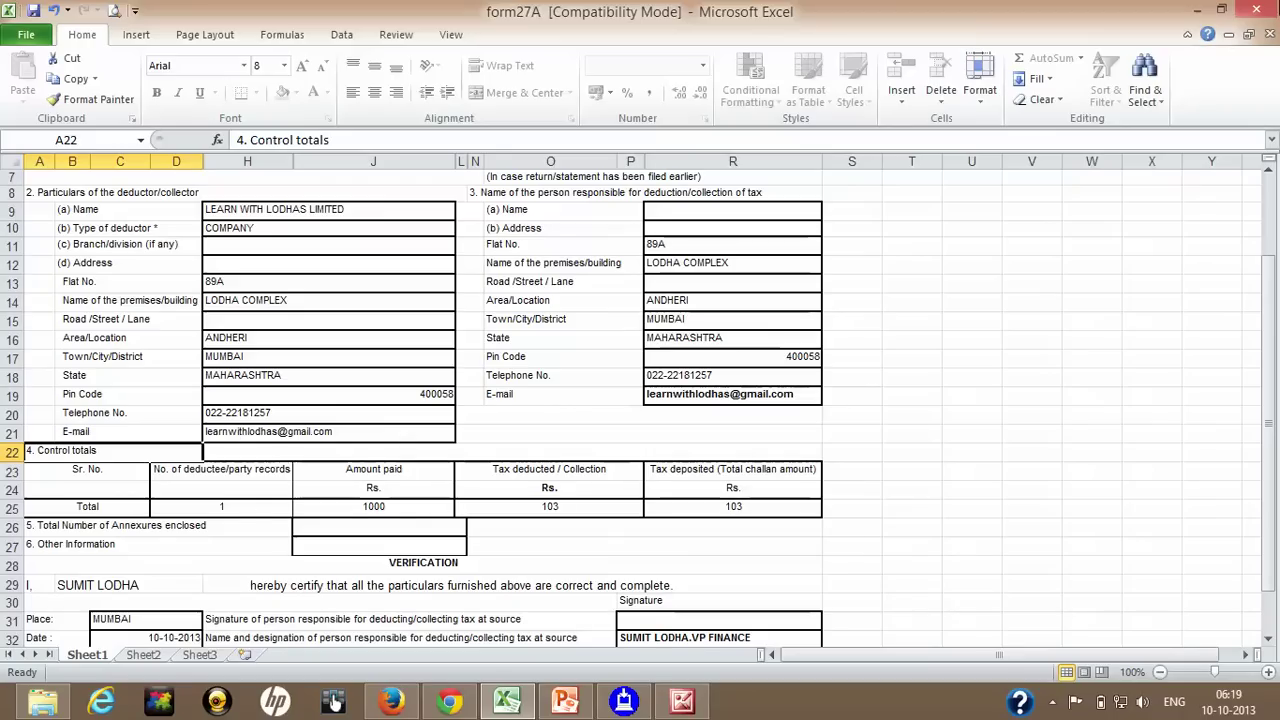
{"action": "left_click", "coordinate": [1199, 10]}
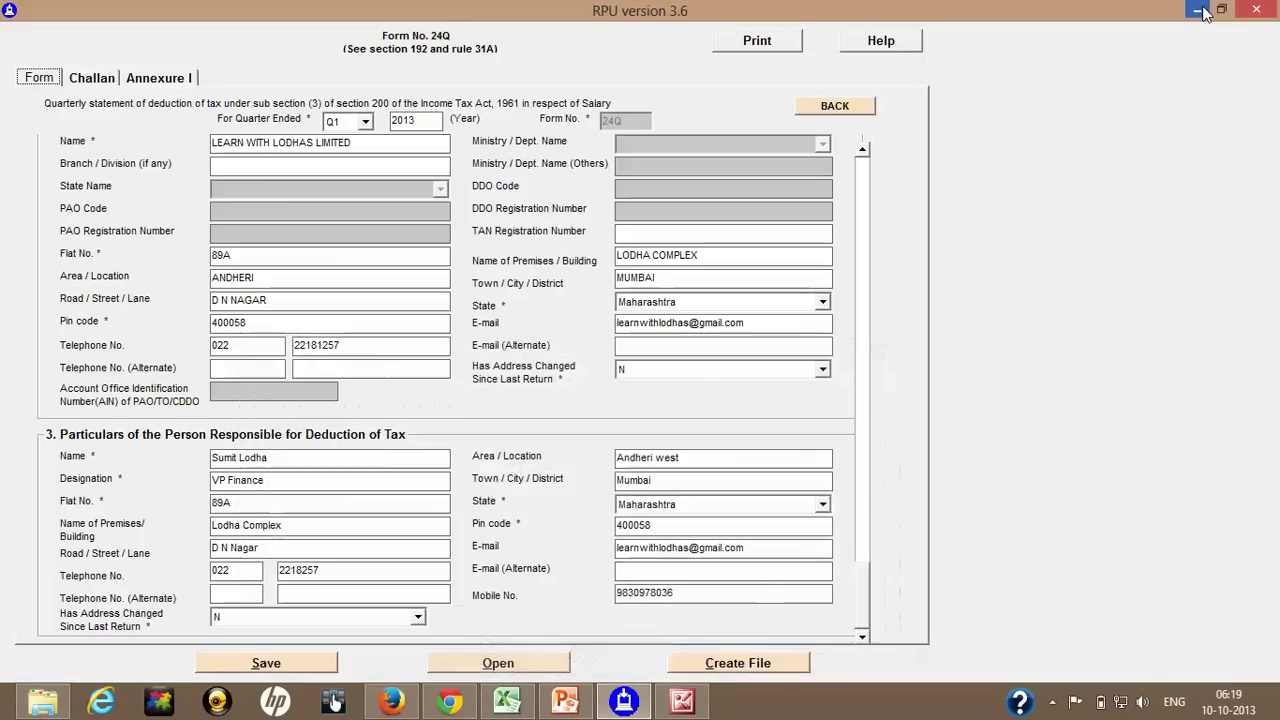
{"action": "left_click", "coordinate": [1199, 10]}
{"action": "left_click", "coordinate": [1199, 10]}
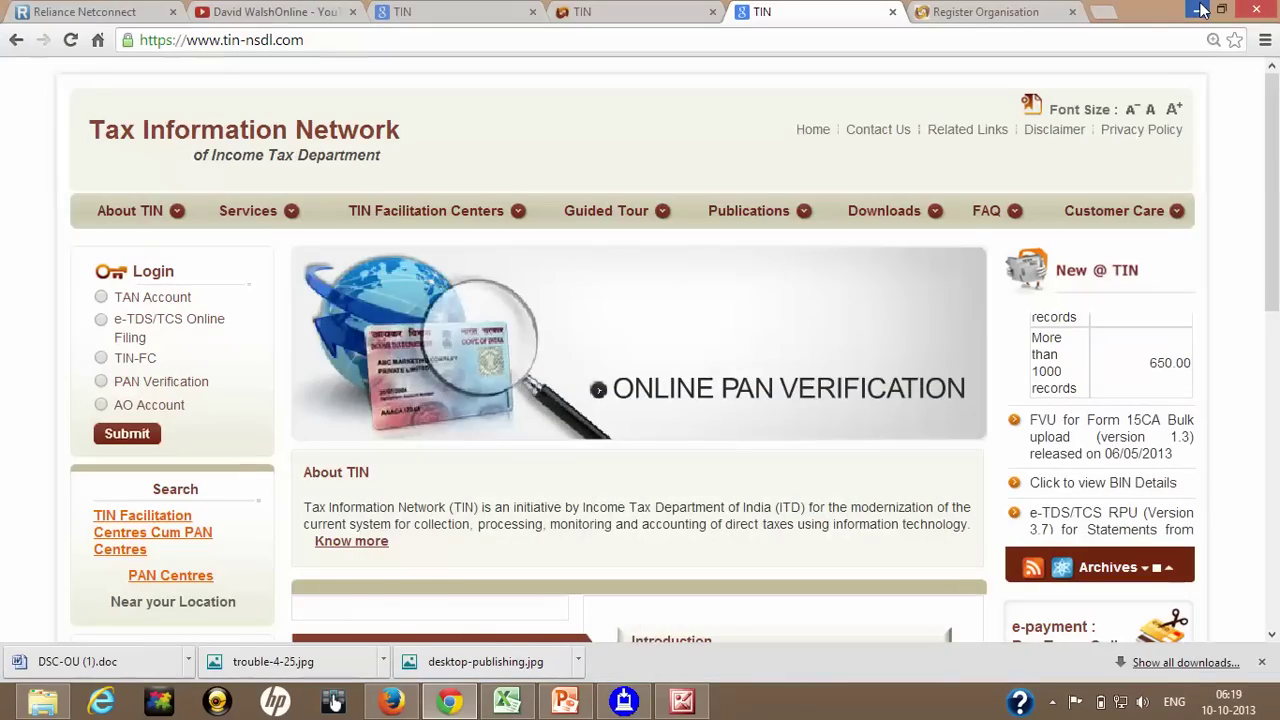
{"action": "left_click", "coordinate": [1201, 10]}
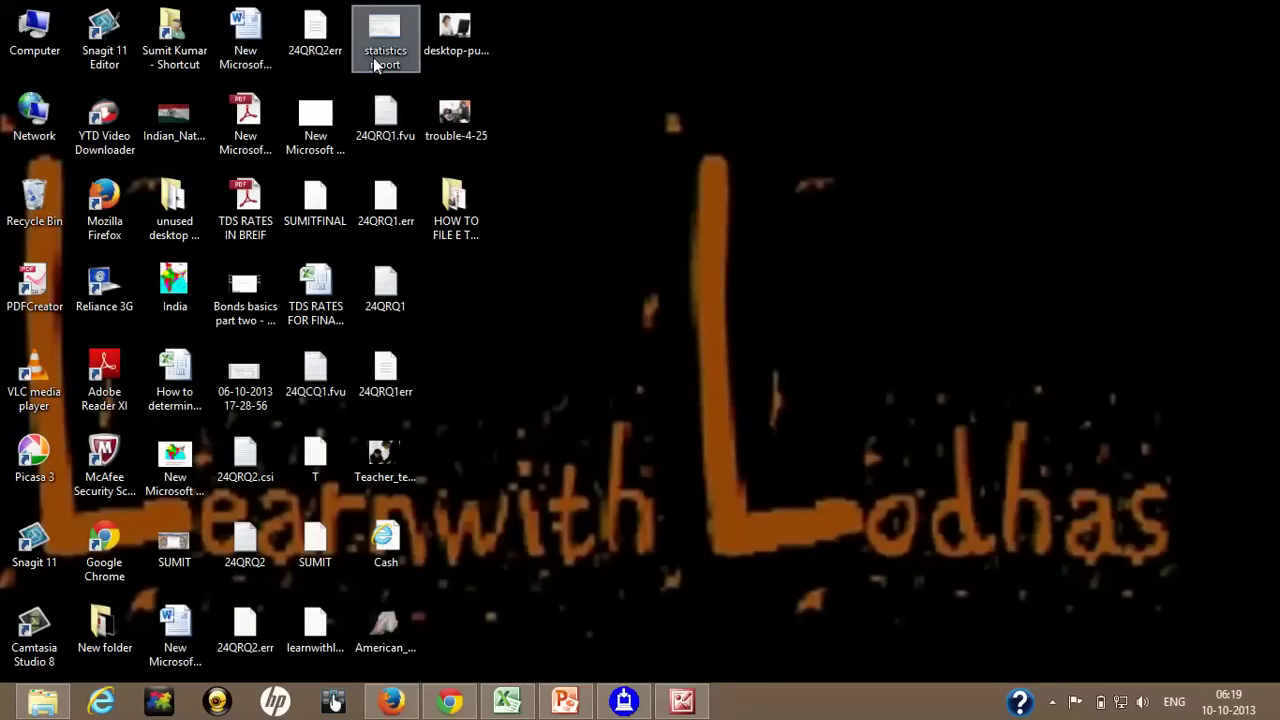
{"action": "left_click", "coordinate": [392, 42]}
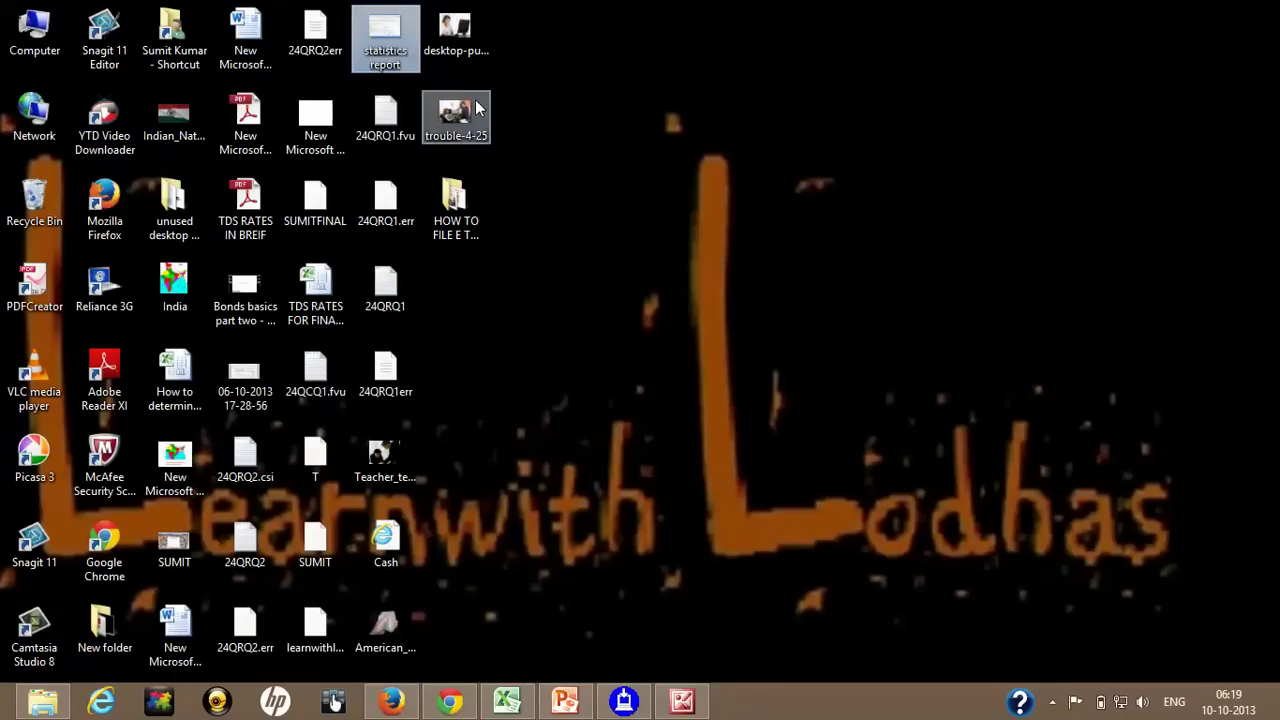
{"action": "double_click", "coordinate": [390, 45]}
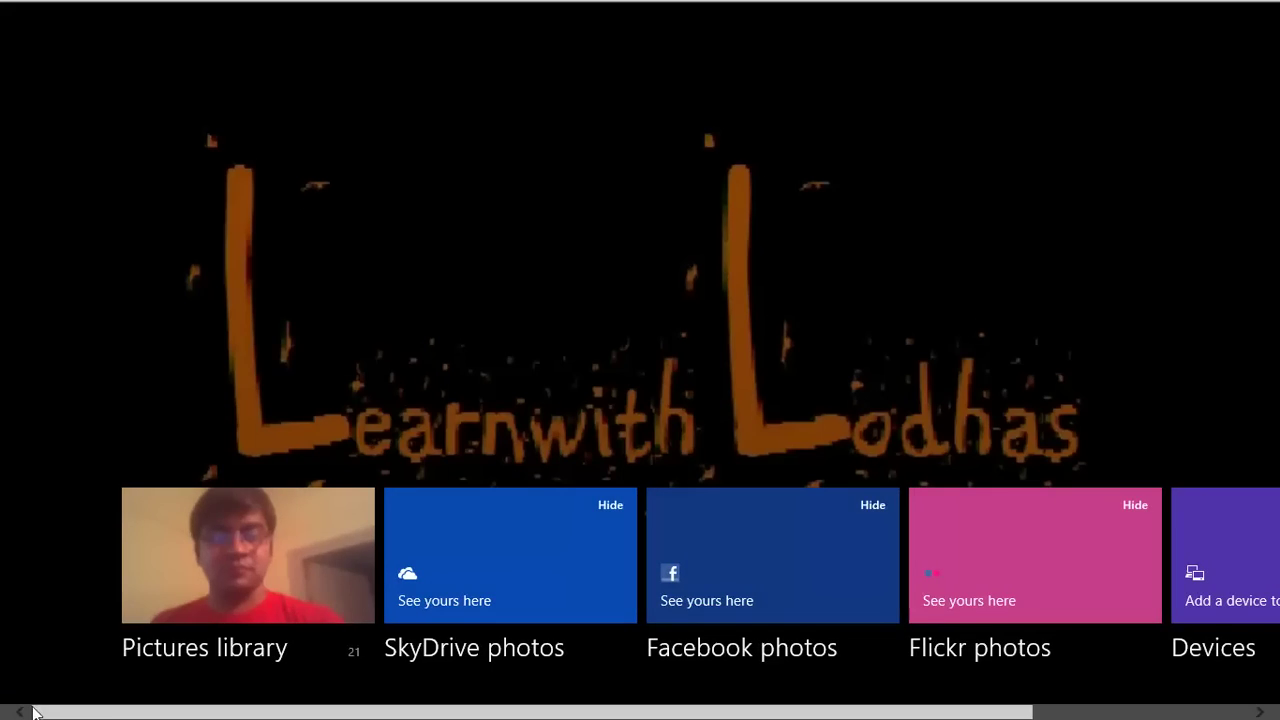
{"action": "left_click", "coordinate": [28, 694]}
{"action": "left_click", "coordinate": [147, 600]}
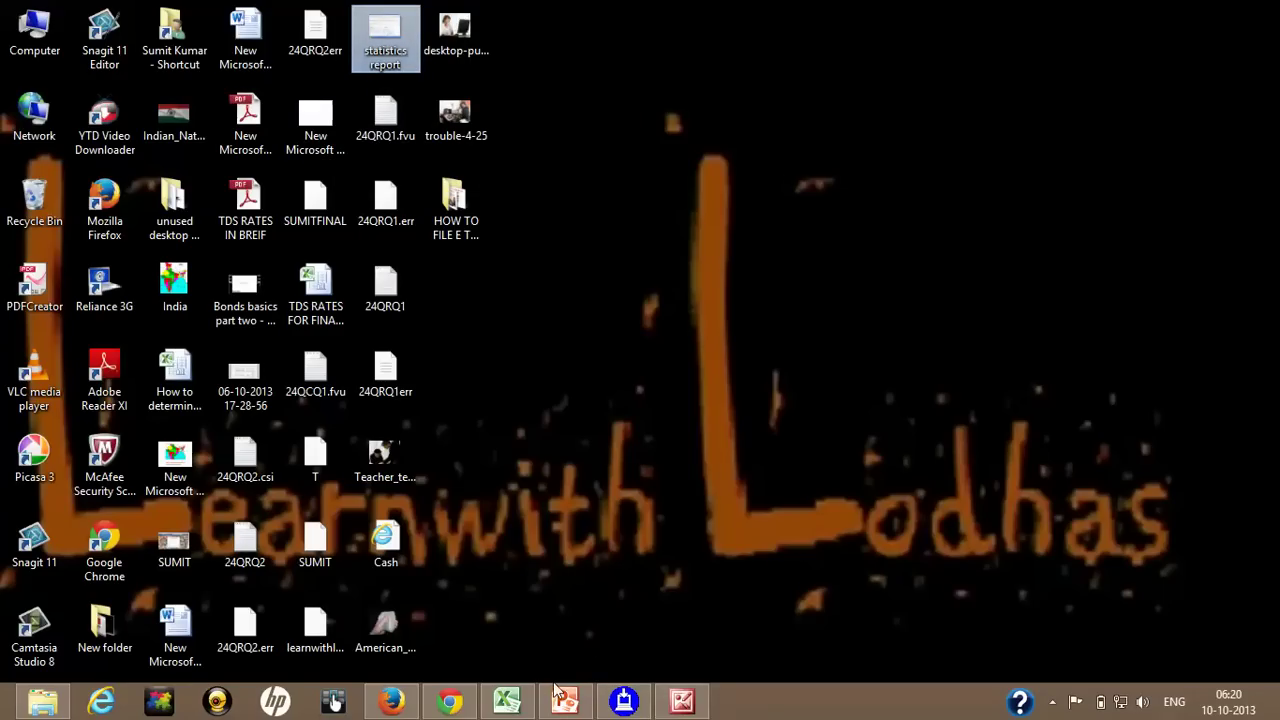
{"action": "left_click", "coordinate": [508, 703]}
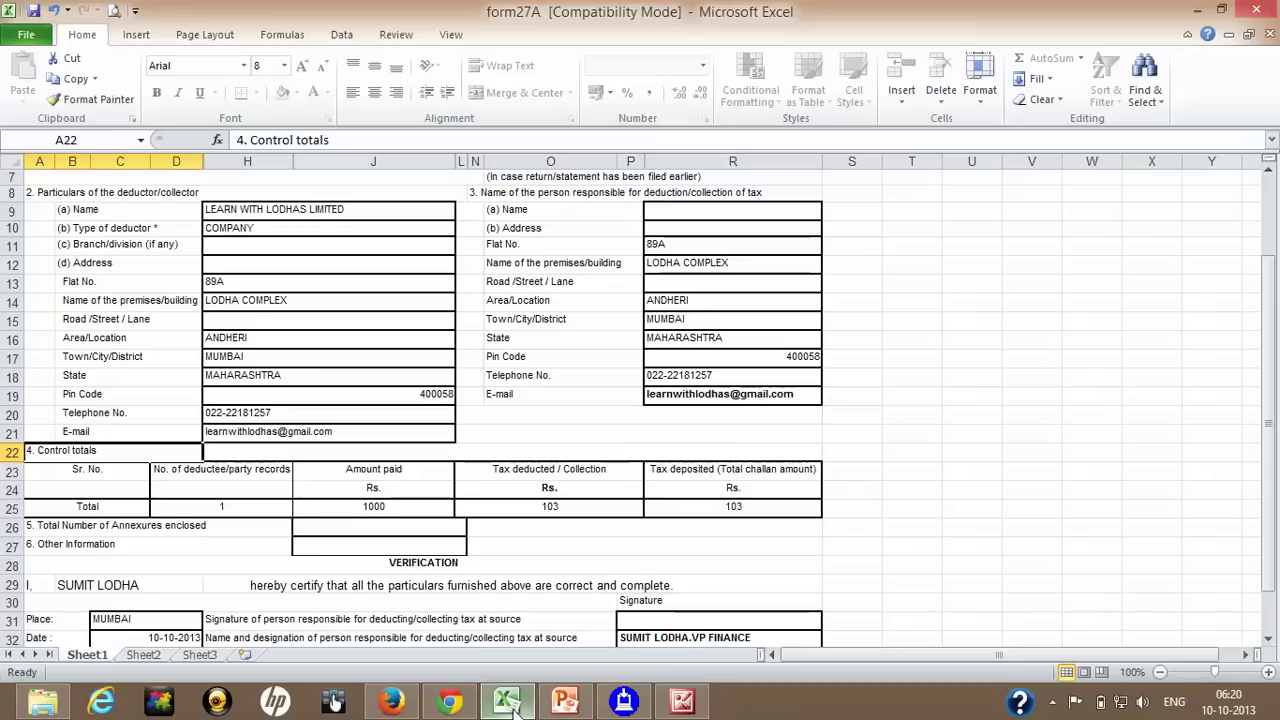
- Verify in RPU's Annexure I: 1 deductee record, 1000 paid, 103 tax deducted; then open Form 27A
{"action": "left_click", "coordinate": [255, 508]}
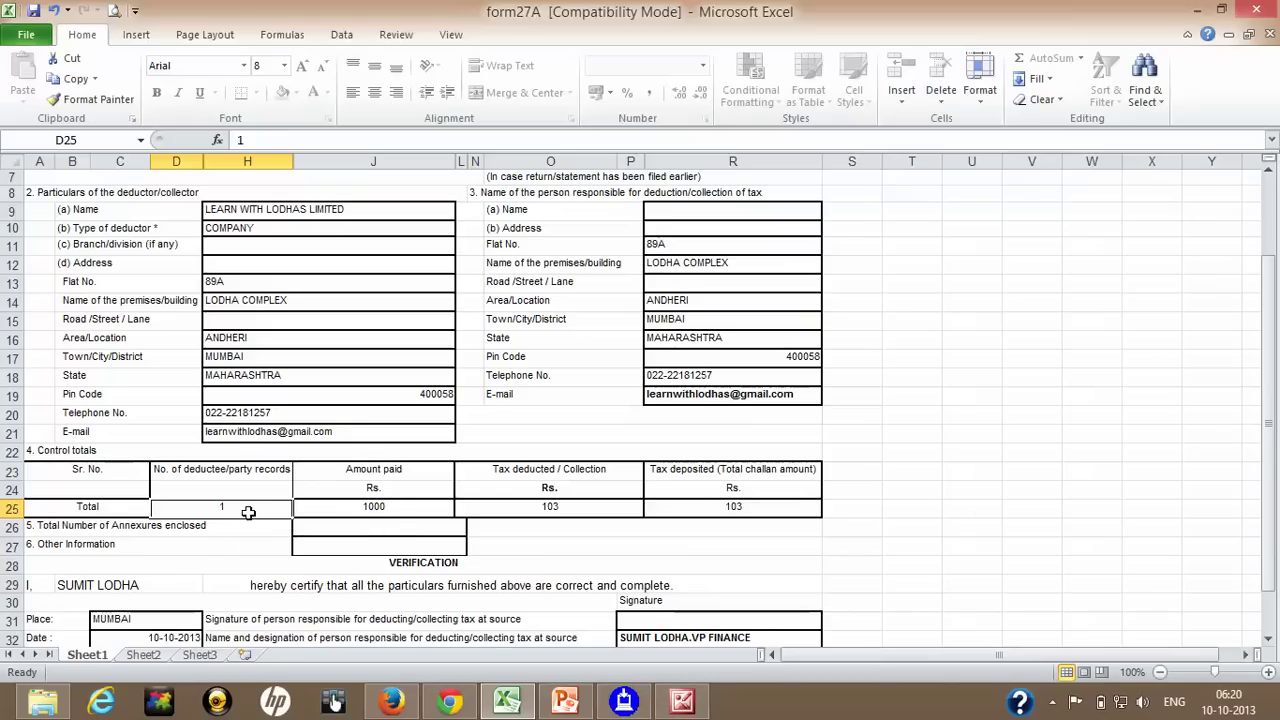
{"action": "left_click", "coordinate": [623, 701]}
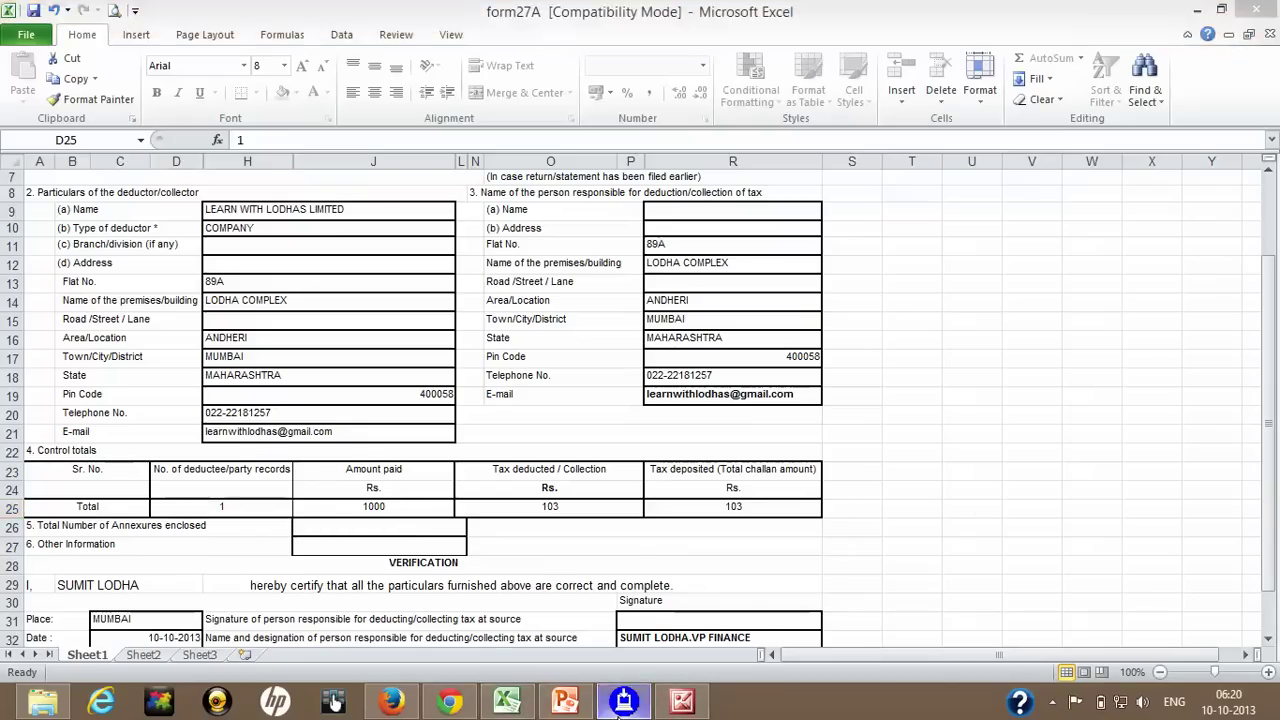
{"action": "left_click", "coordinate": [156, 79]}
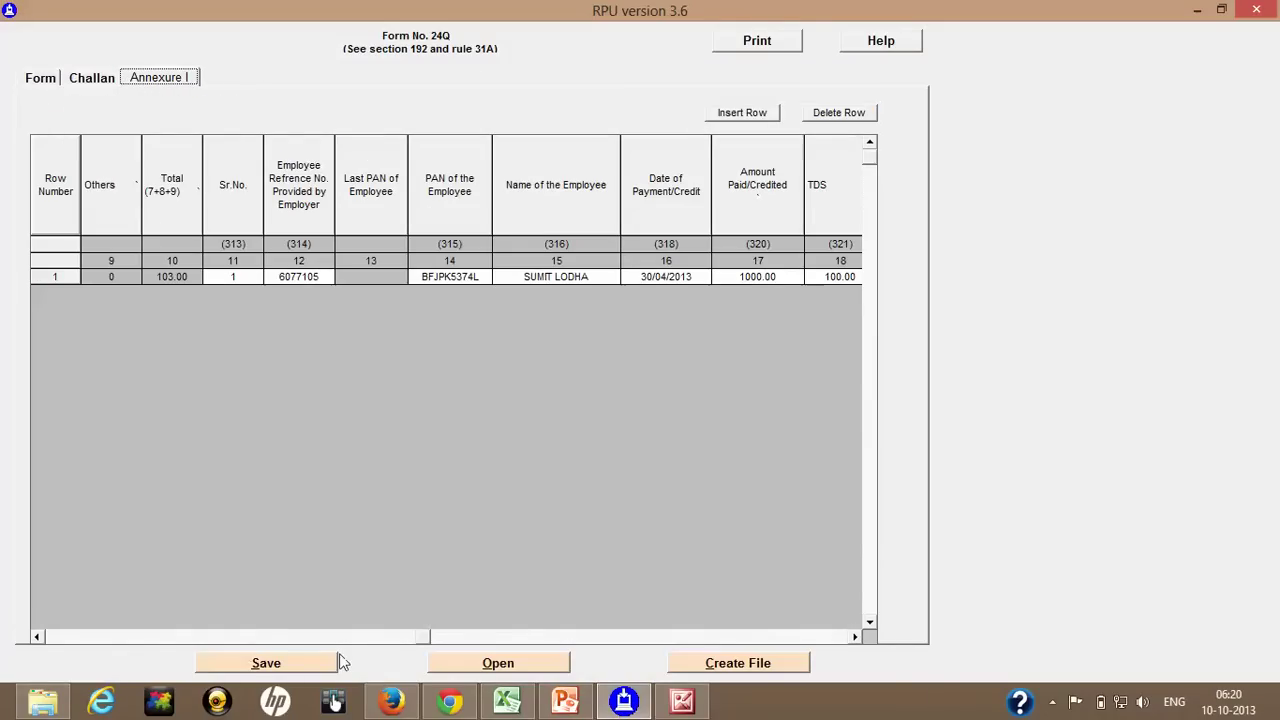
{"action": "left_click", "coordinate": [48, 632]}
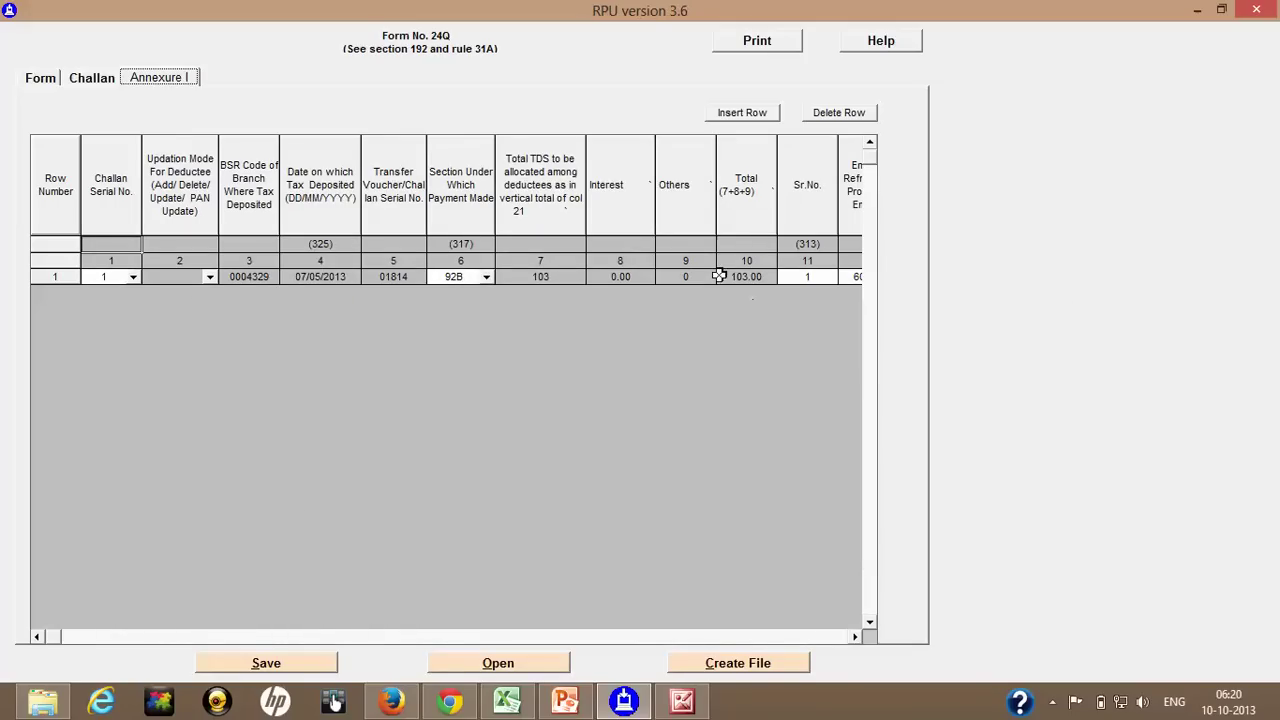
{"action": "left_click", "coordinate": [855, 637]}
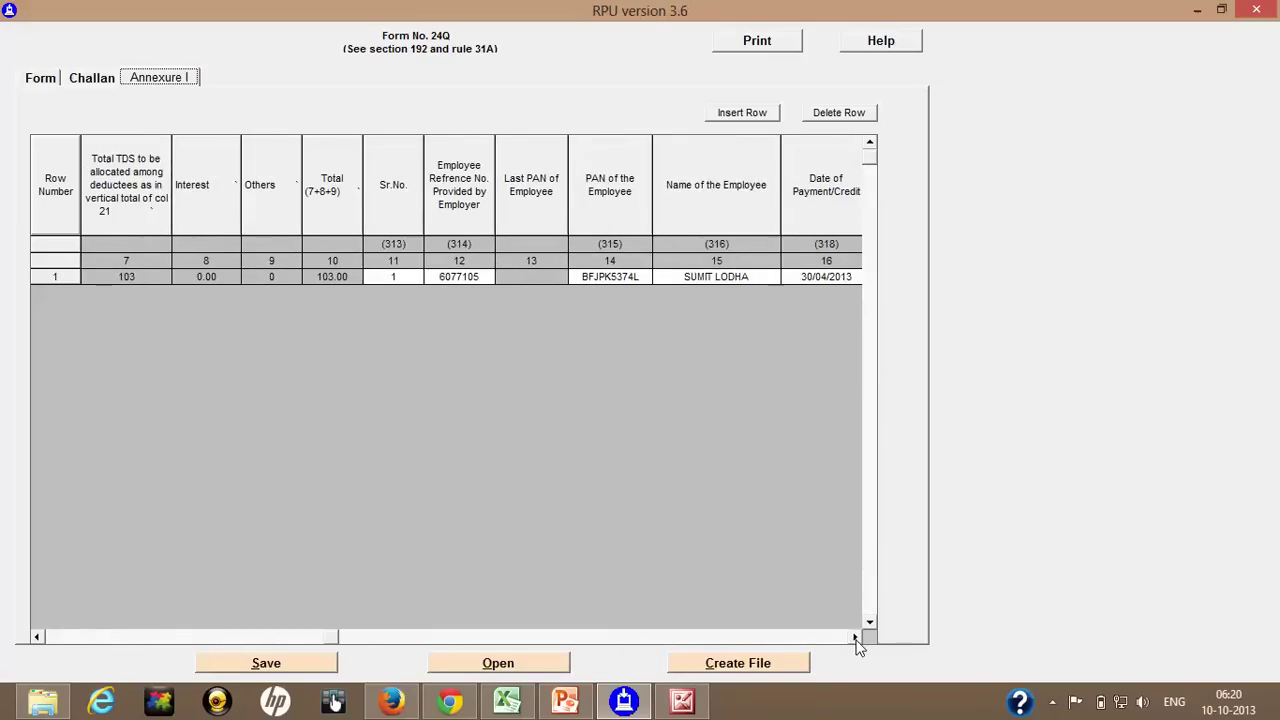
{"action": "left_click", "coordinate": [706, 276]}
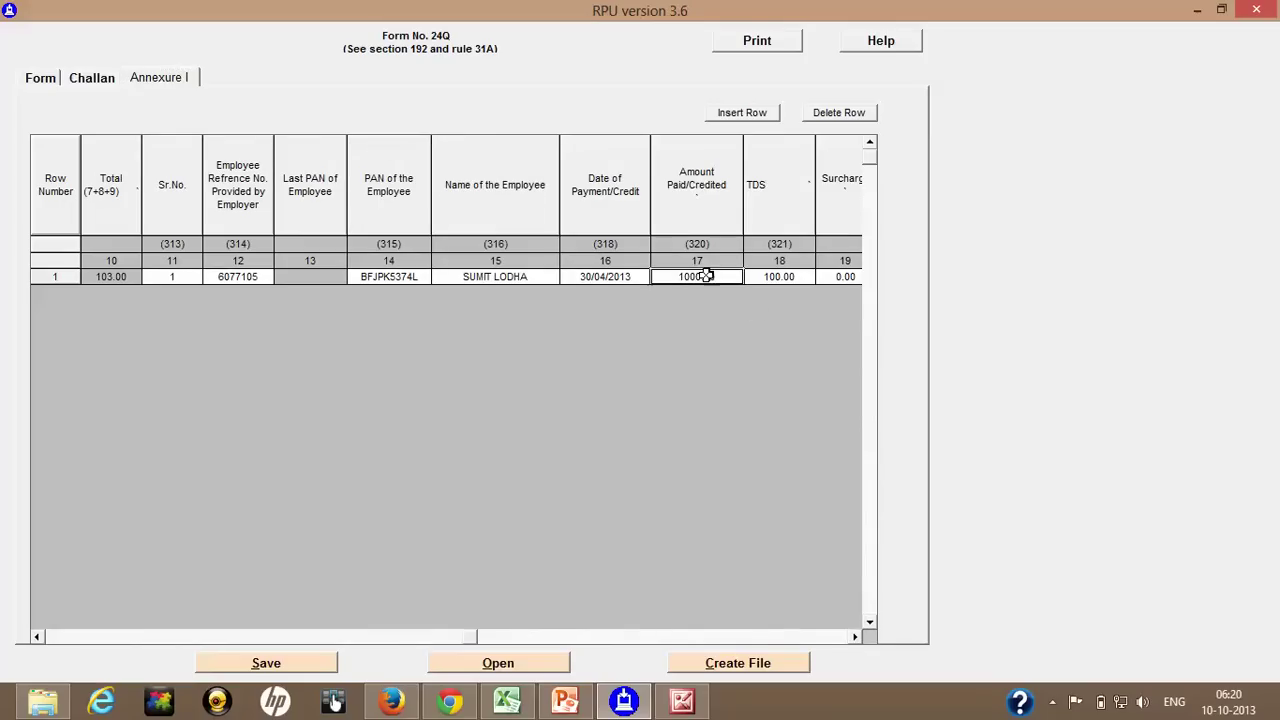
{"action": "left_click", "coordinate": [850, 639]}
{"action": "left_click", "coordinate": [850, 639]}
{"action": "left_click", "coordinate": [850, 639]}
{"action": "left_click", "coordinate": [850, 639]}
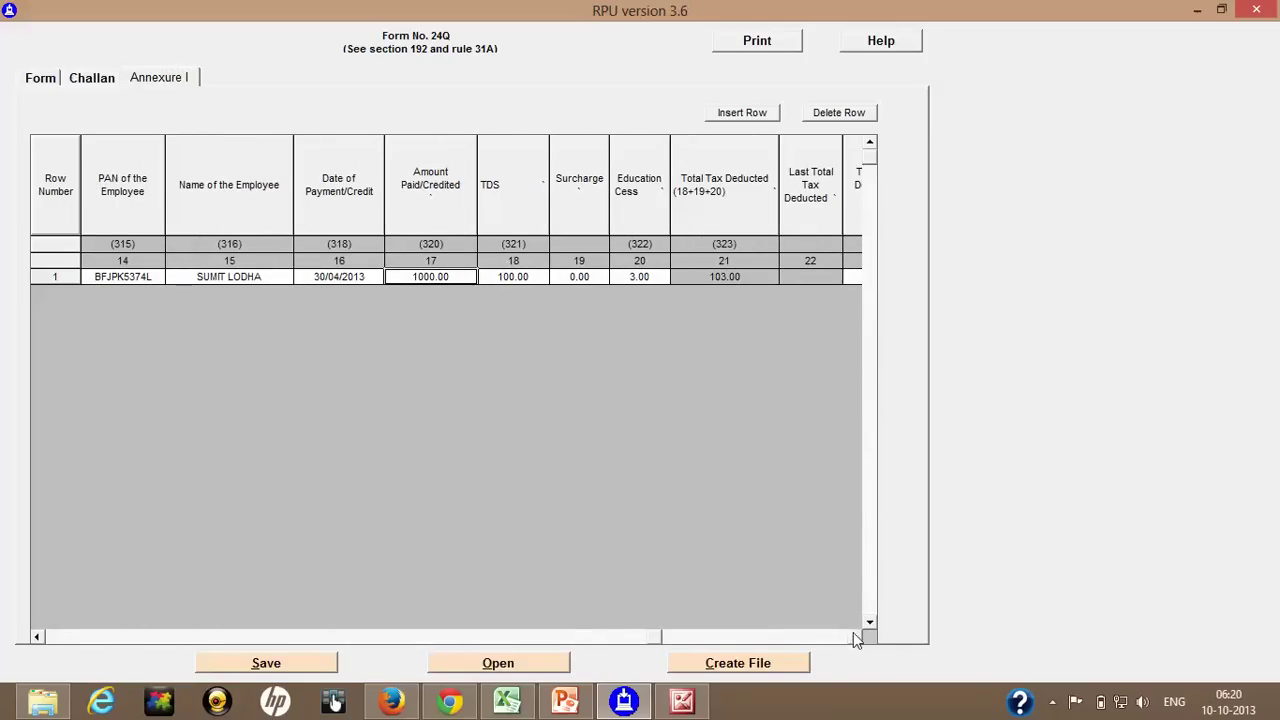
{"action": "left_click", "coordinate": [733, 276]}
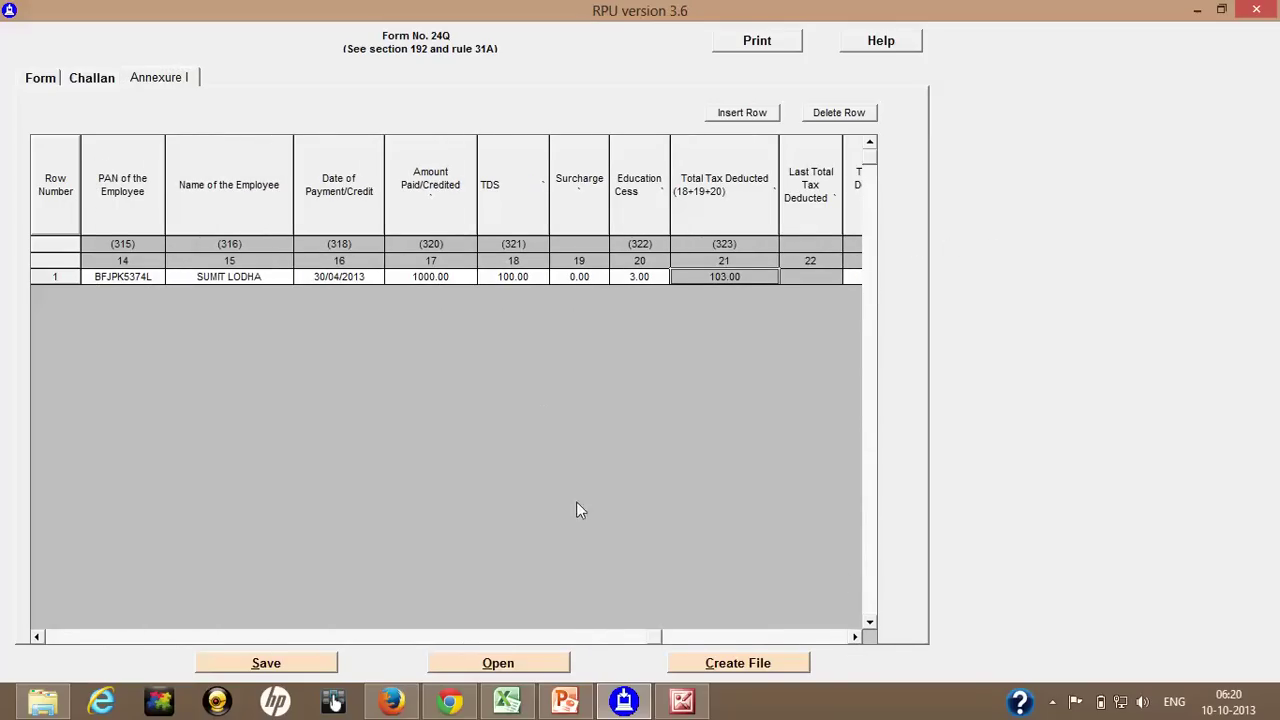
{"action": "left_click", "coordinate": [495, 708]}
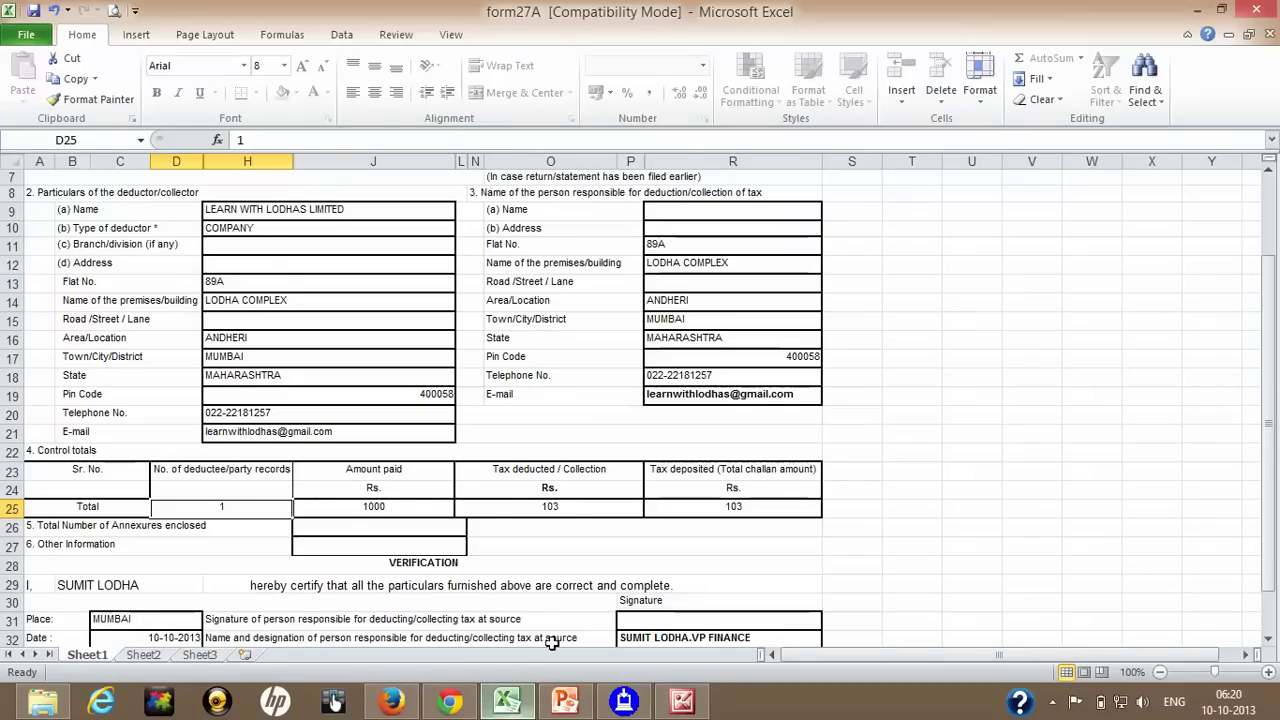
{"action": "left_click", "coordinate": [352, 506]}
{"action": "left_click", "coordinate": [510, 512]}
{"action": "left_click", "coordinate": [758, 514]}
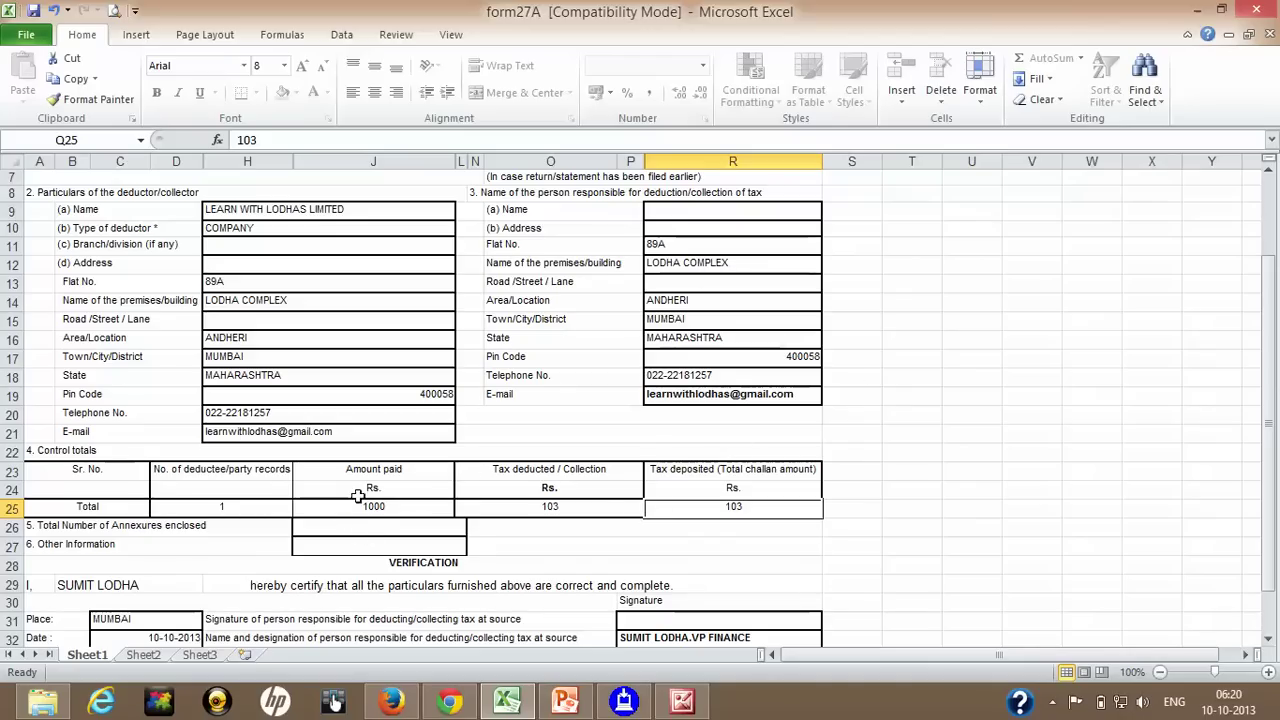
{"action": "scroll", "coordinate": [805, 490], "scroll_direction": "down", "scroll_amount": 1}
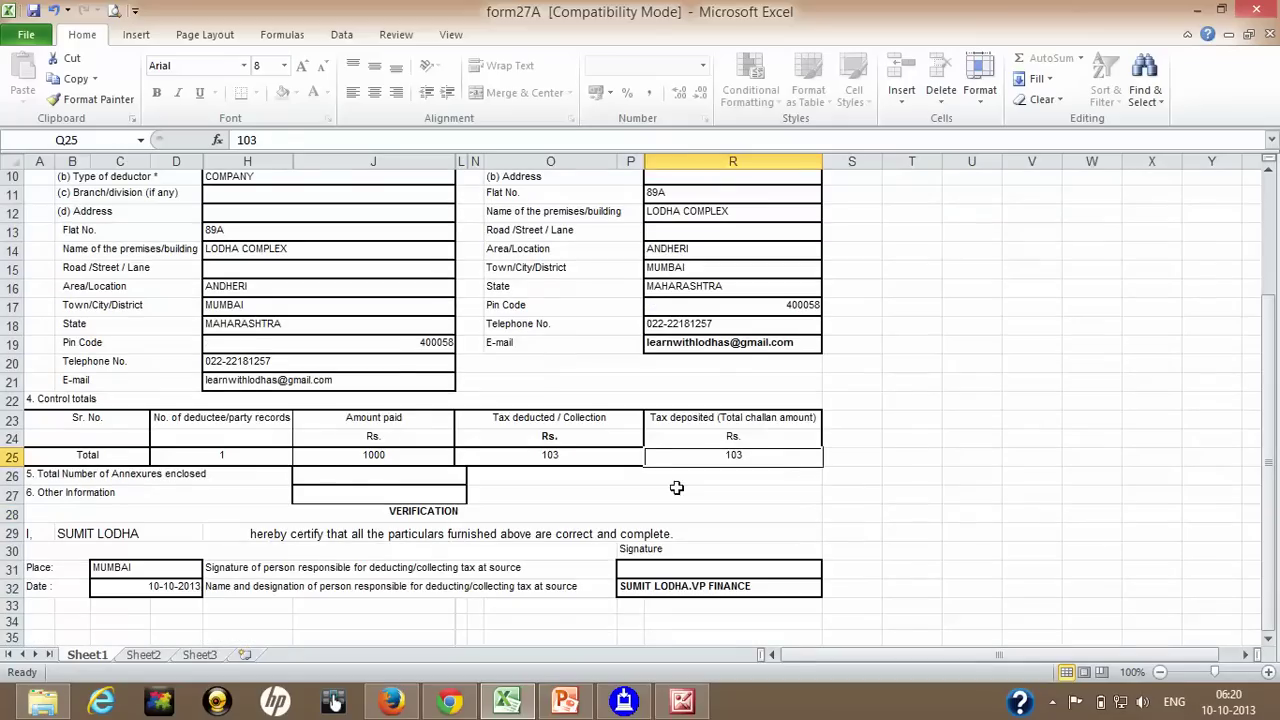
{"action": "scroll", "coordinate": [806, 412], "scroll_direction": "down", "scroll_amount": 1}
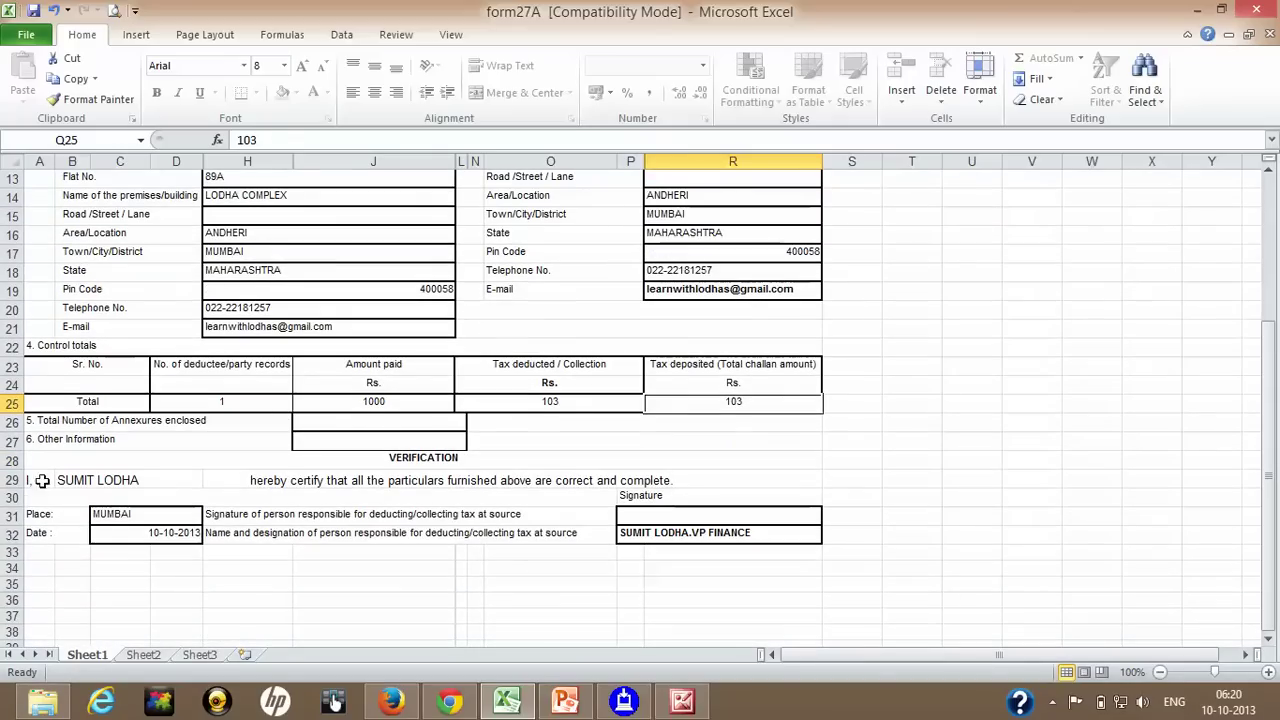
{"action": "left_click", "coordinate": [40, 483]}
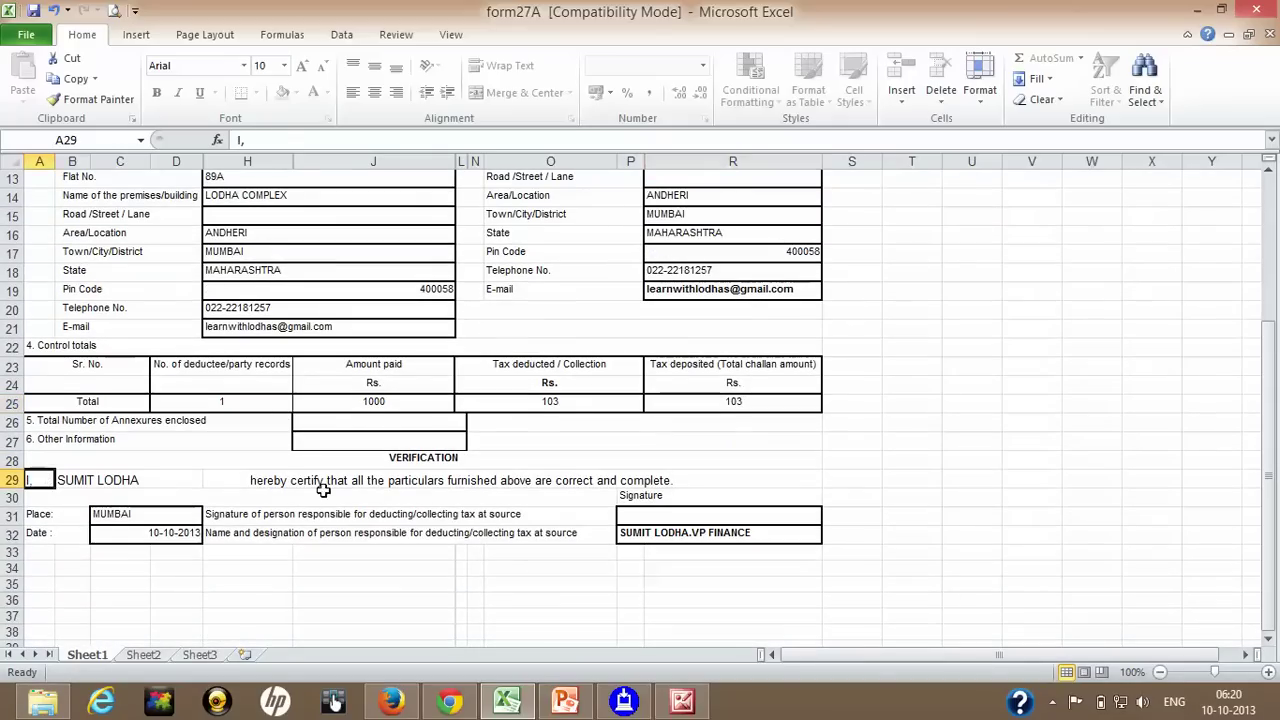
{"action": "left_click", "coordinate": [93, 481]}
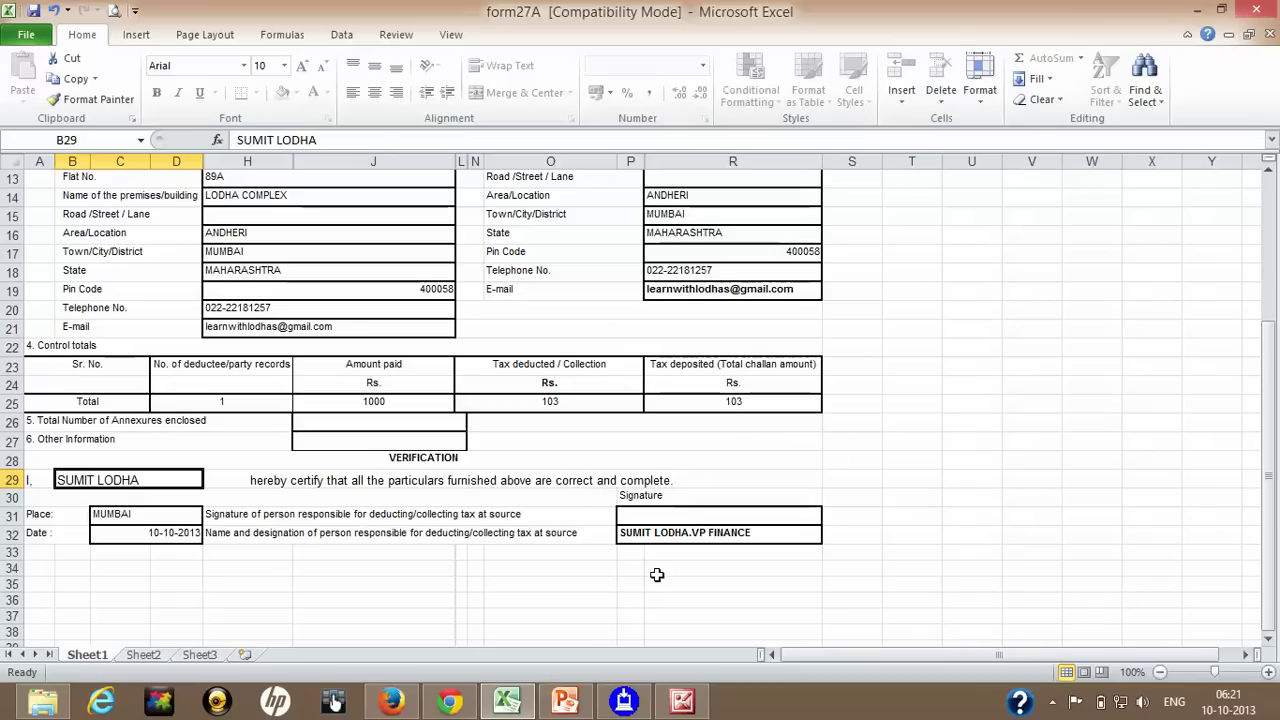
{"action": "left_click", "coordinate": [680, 532]}
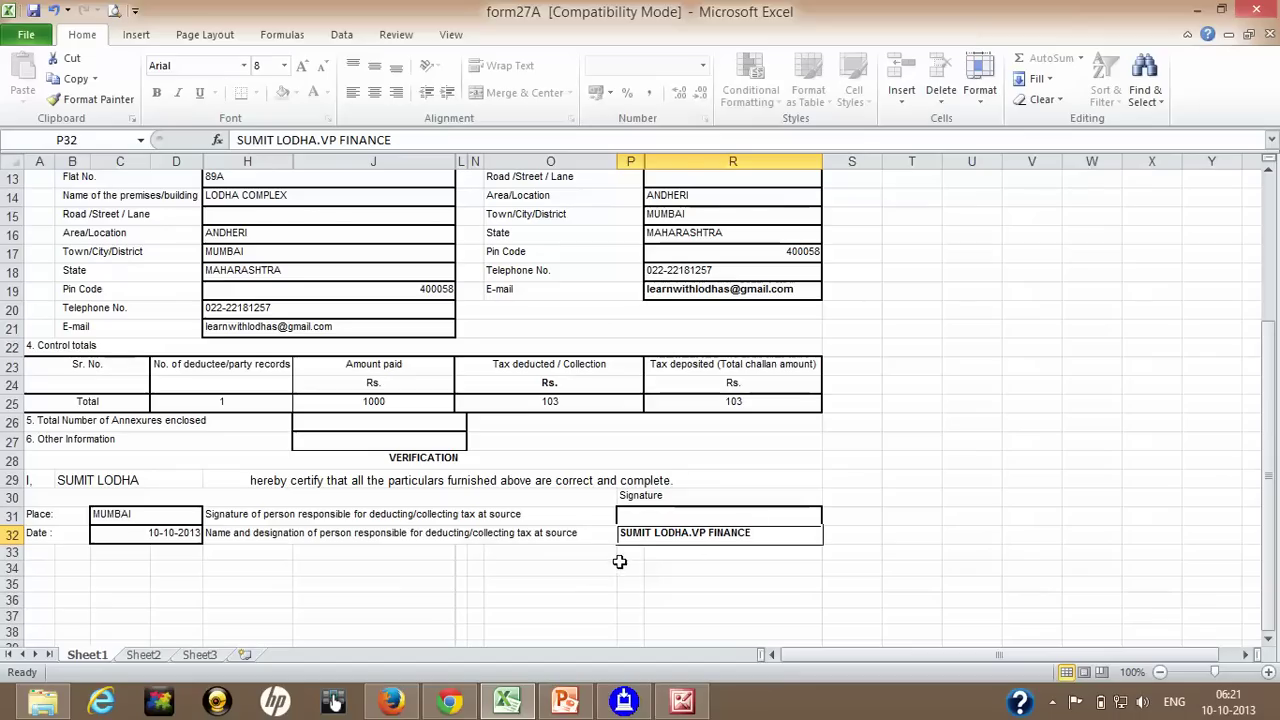
{"action": "left_click", "coordinate": [740, 518]}
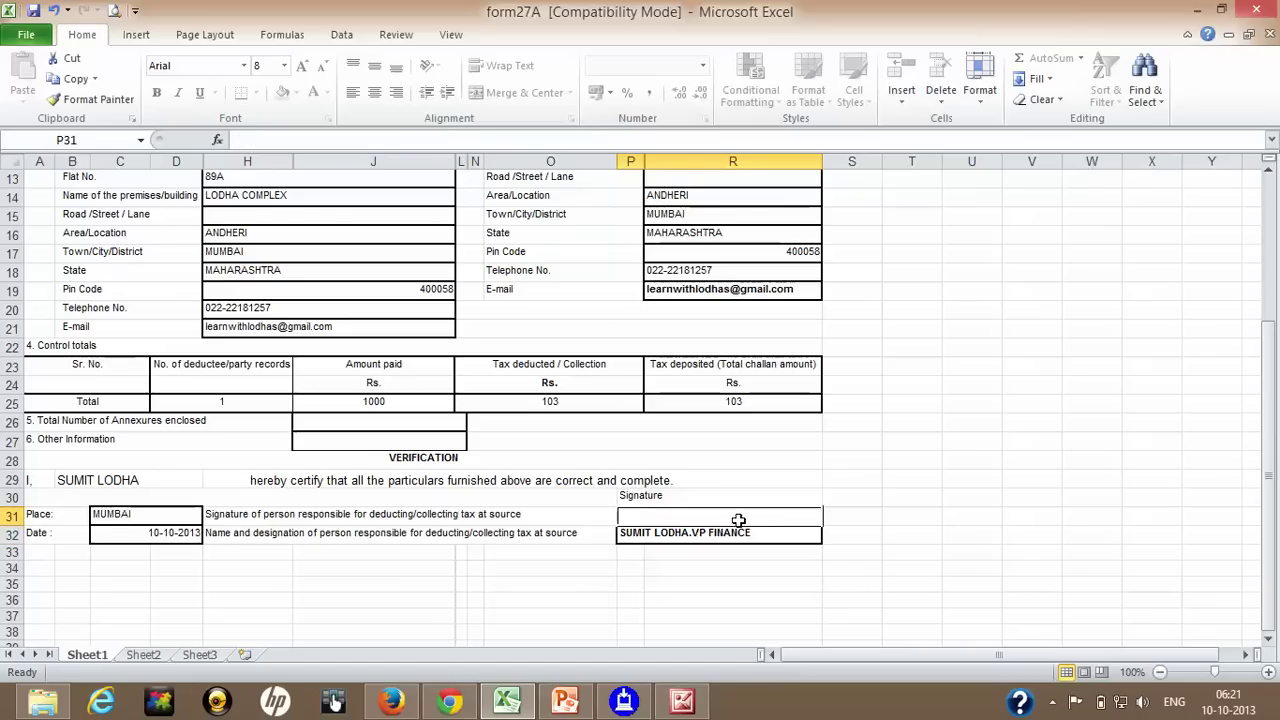
{"action": "left_click", "coordinate": [125, 513]}
{"action": "left_click", "coordinate": [128, 530]}
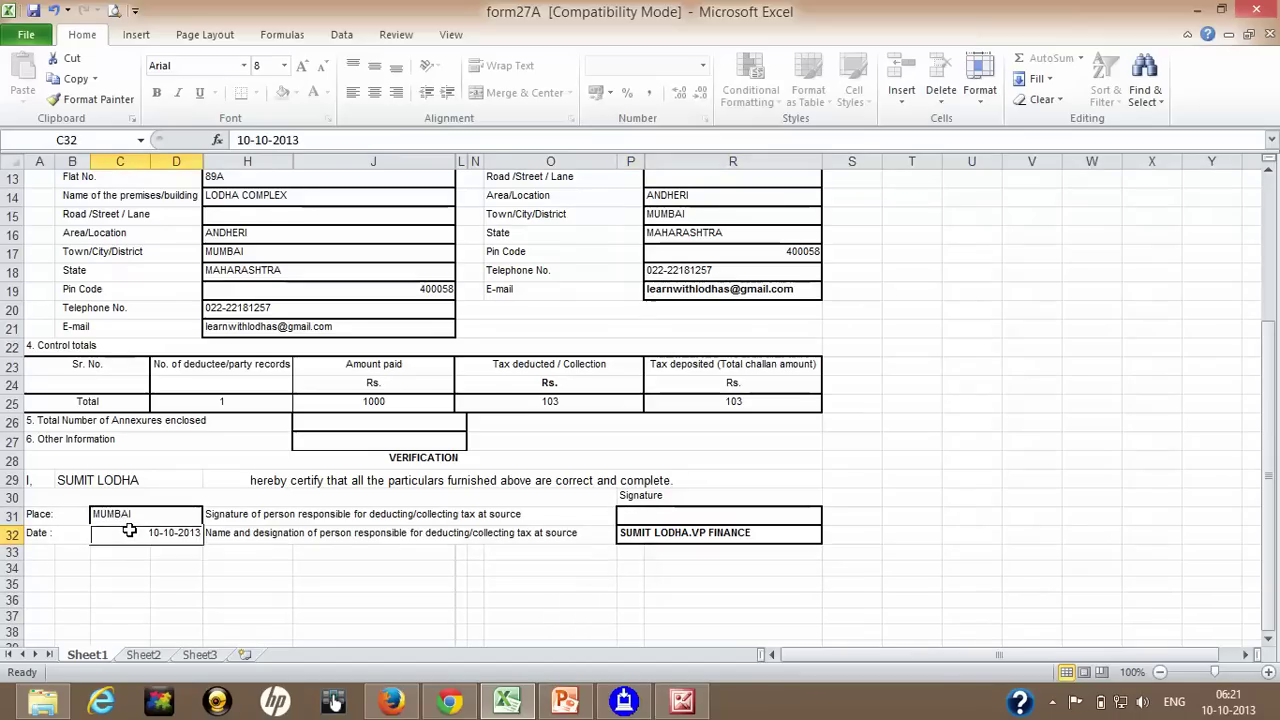
{"action": "scroll", "coordinate": [128, 530], "scroll_direction": "up", "scroll_amount": 4}
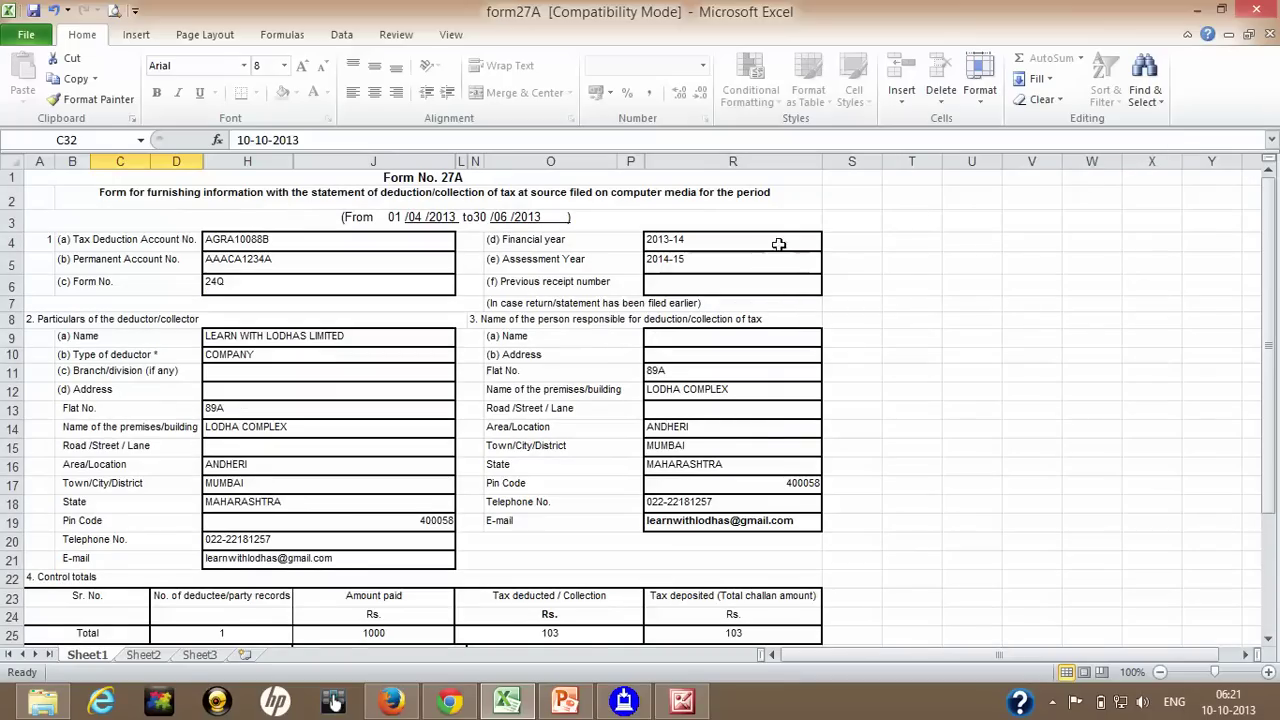
{"action": "scroll", "coordinate": [654, 322], "scroll_direction": "down", "scroll_amount": 1}
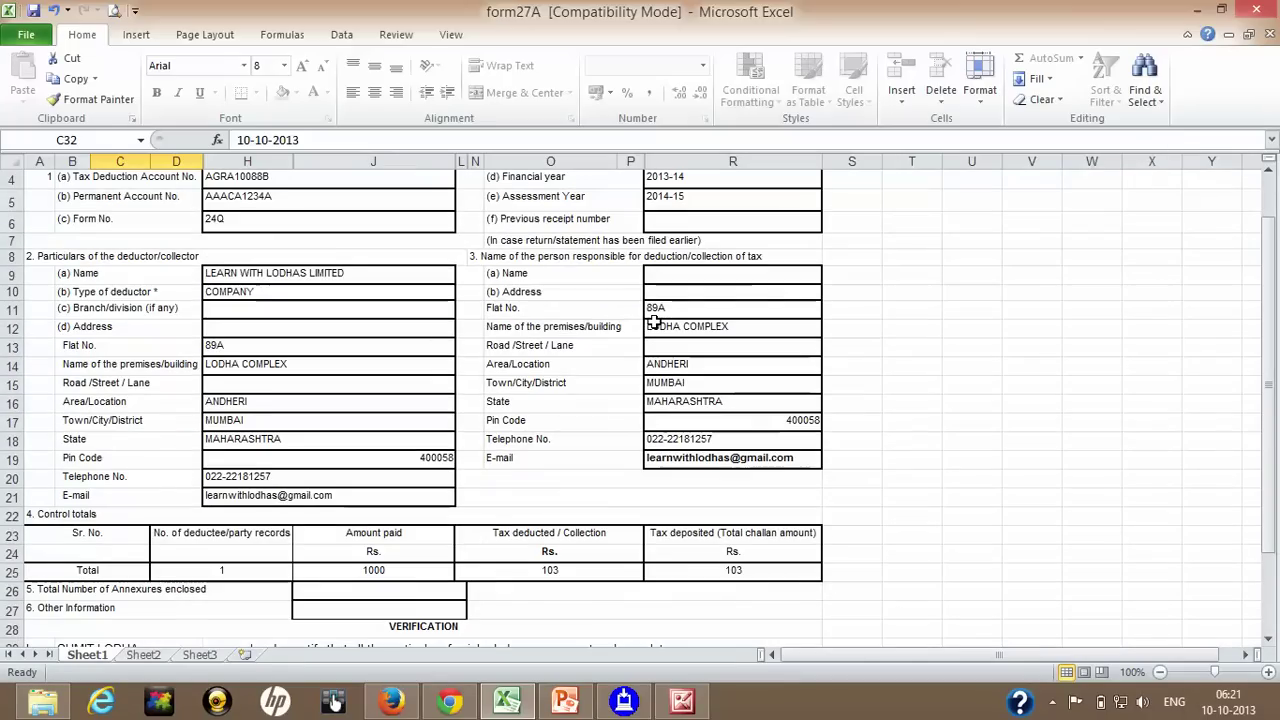
{"action": "scroll", "coordinate": [654, 322], "scroll_direction": "down", "scroll_amount": 2}
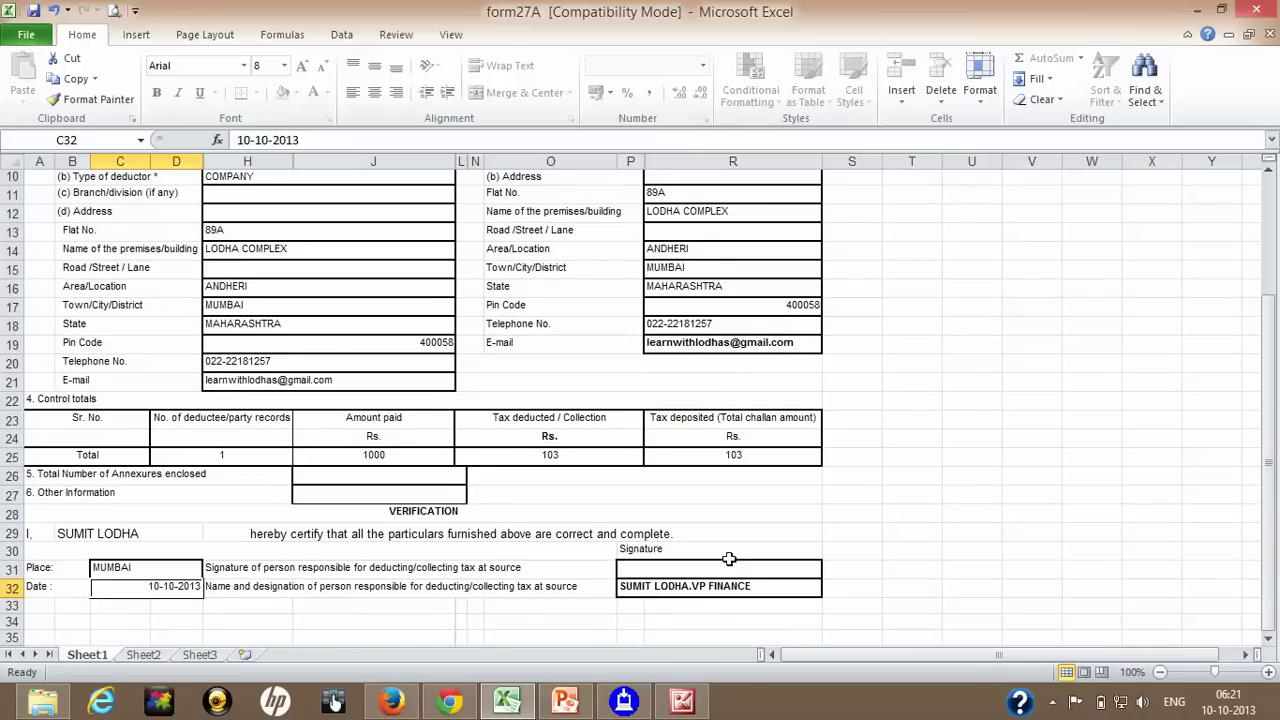
{"action": "scroll", "coordinate": [902, 453], "scroll_direction": "up", "scroll_amount": 3}
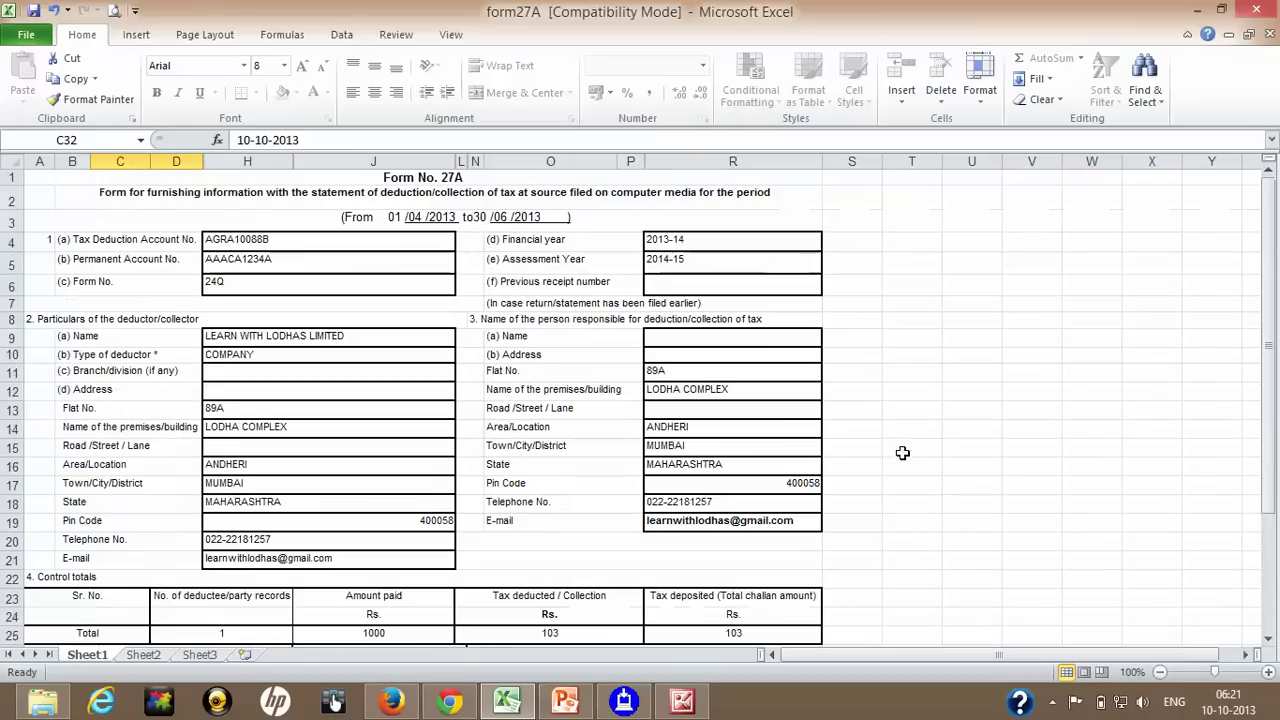
{"action": "left_click", "coordinate": [1197, 10]}
- Point out 24QRQ1.fvu, briefly reshow the two-ways-to-file slide, close the viewer, and return to the TIN site
{"action": "left_click", "coordinate": [1195, 12]}
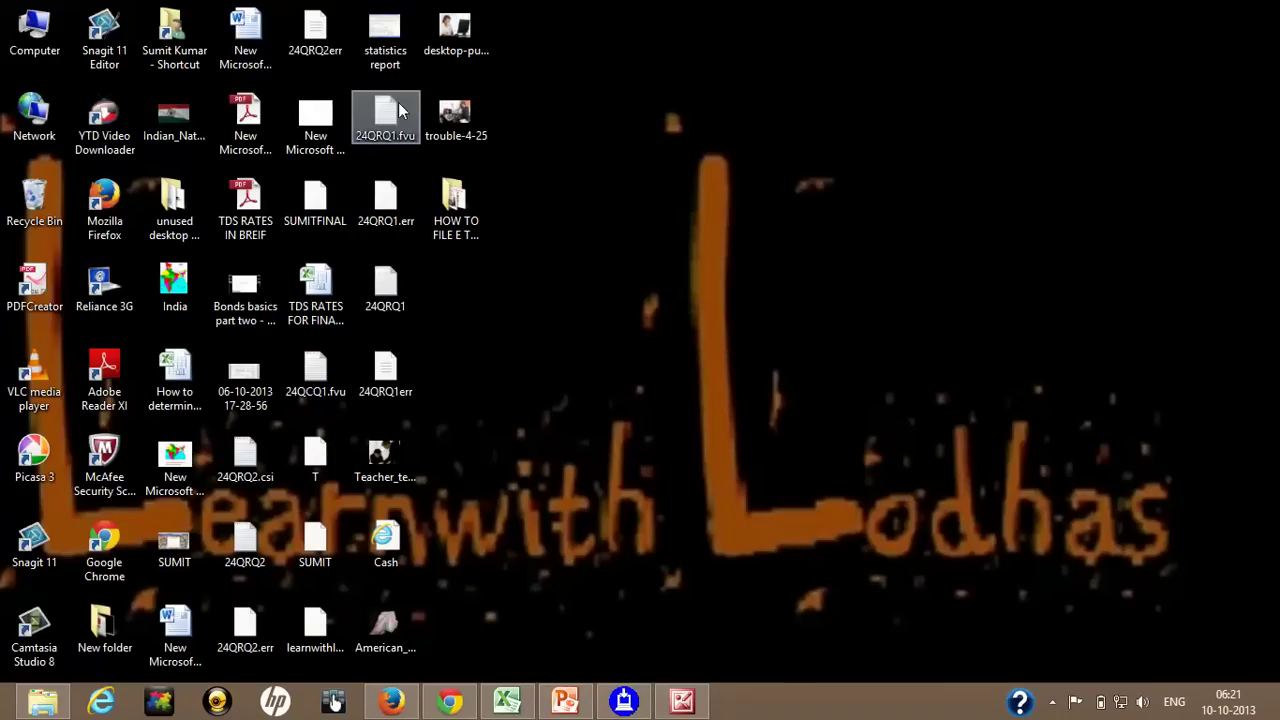
{"action": "left_click", "coordinate": [397, 119]}
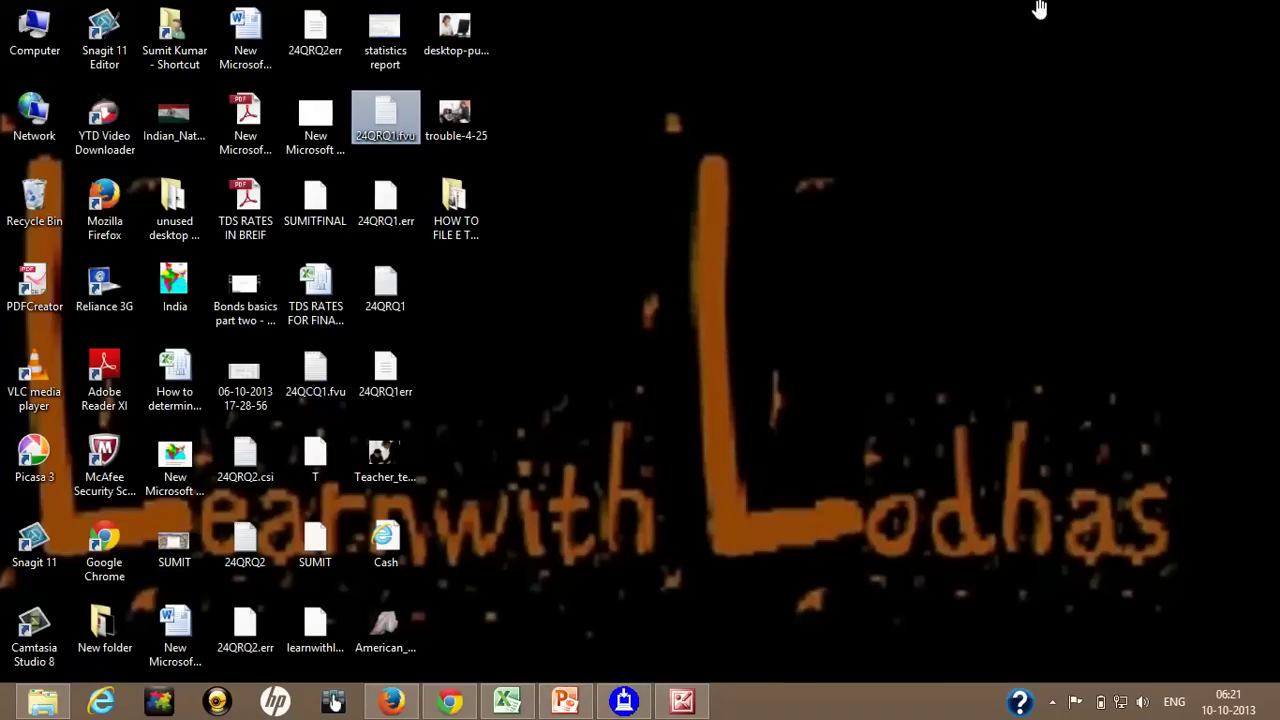
{"action": "left_click", "coordinate": [682, 701]}
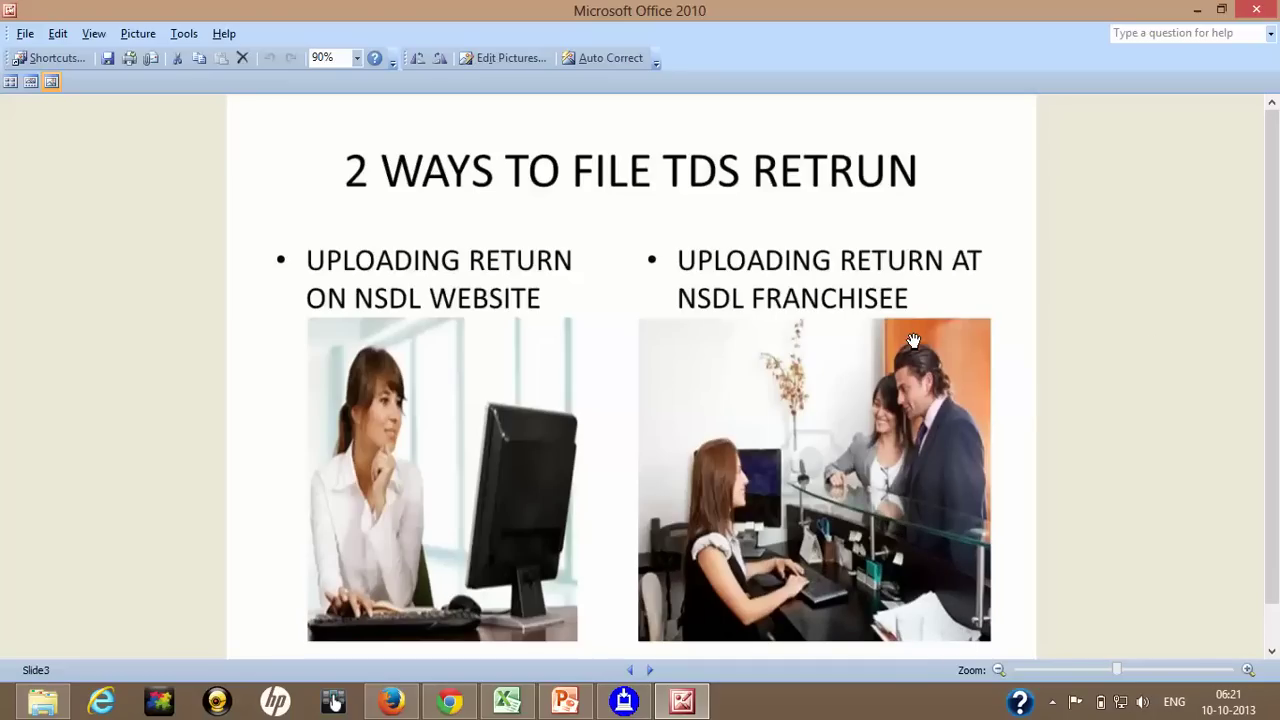
{"action": "left_click", "coordinate": [1259, 8]}
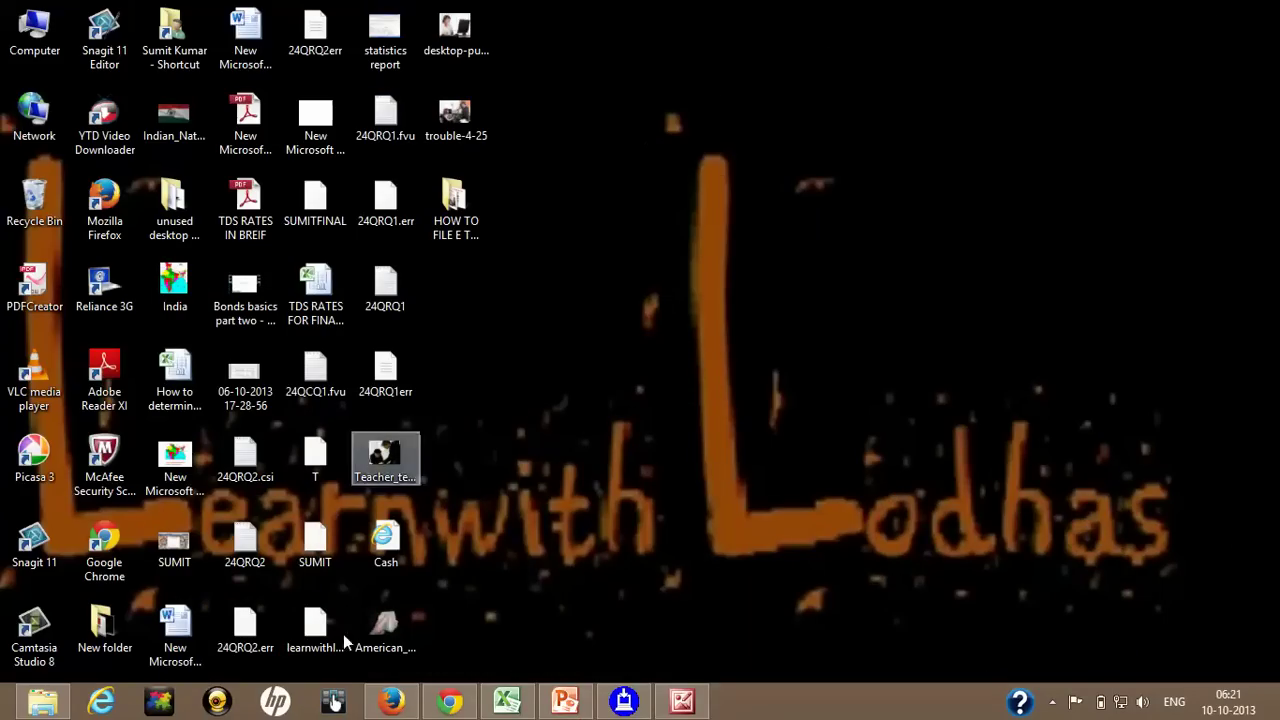
{"action": "left_click", "coordinate": [450, 698]}
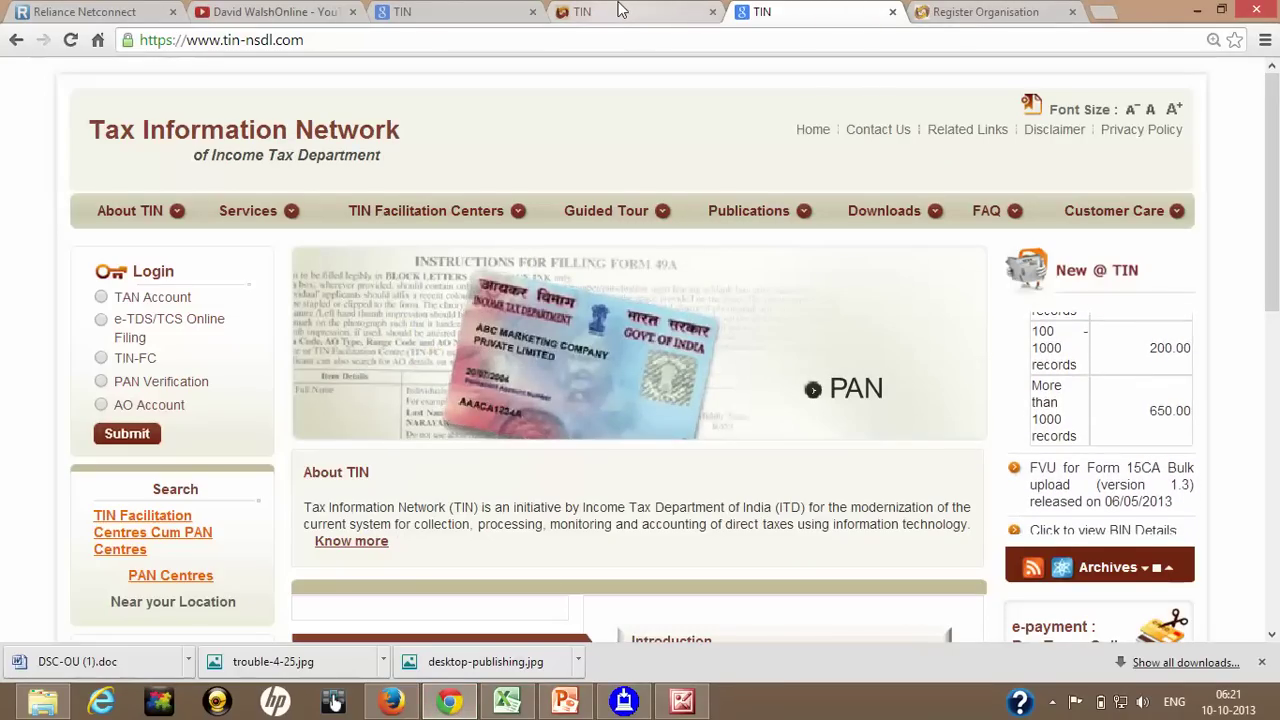
- From the TIN home page, open TIN Facilitation Centres Cum PAN Centres and reach its state/location search
{"action": "scroll", "coordinate": [70, 489], "scroll_direction": "down", "scroll_amount": 1}
{"action": "scroll", "coordinate": [70, 489], "scroll_direction": "down", "scroll_amount": 2}
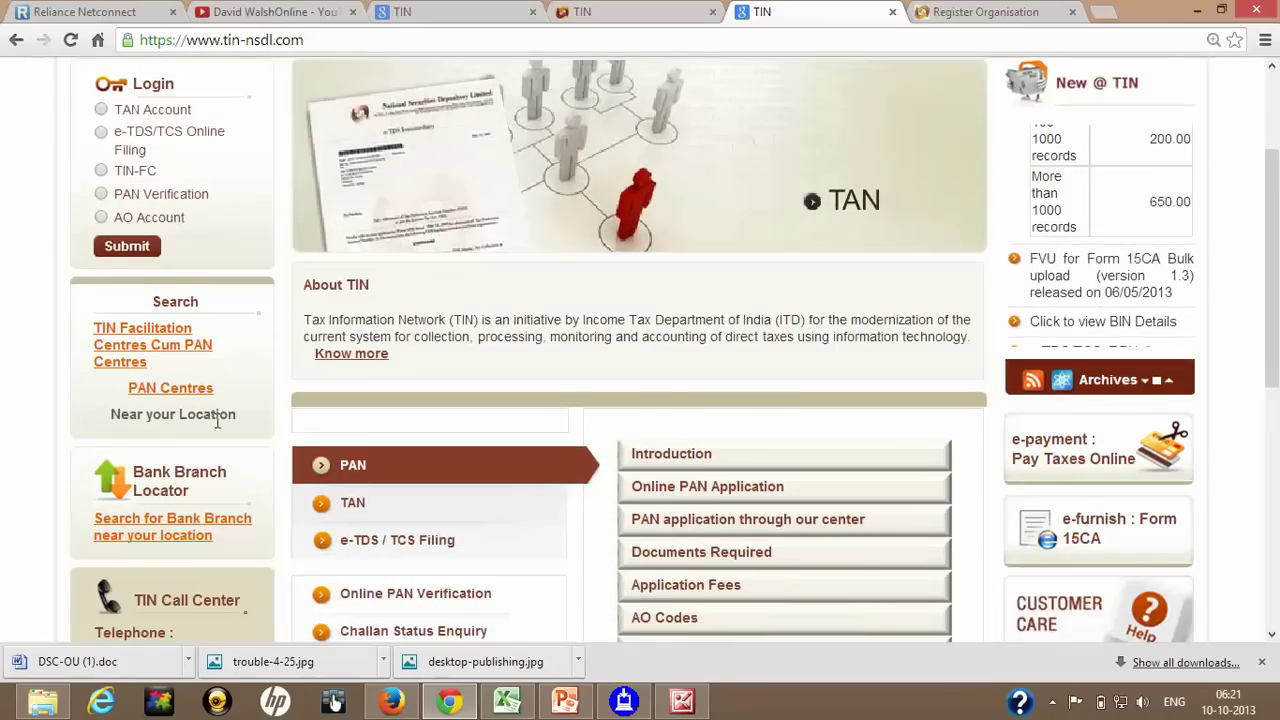
{"action": "scroll", "coordinate": [100, 445], "scroll_direction": "up", "scroll_amount": 2}
{"action": "scroll", "coordinate": [776, 211], "scroll_direction": "up", "scroll_amount": 1}
{"action": "left_click", "coordinate": [667, 8]}
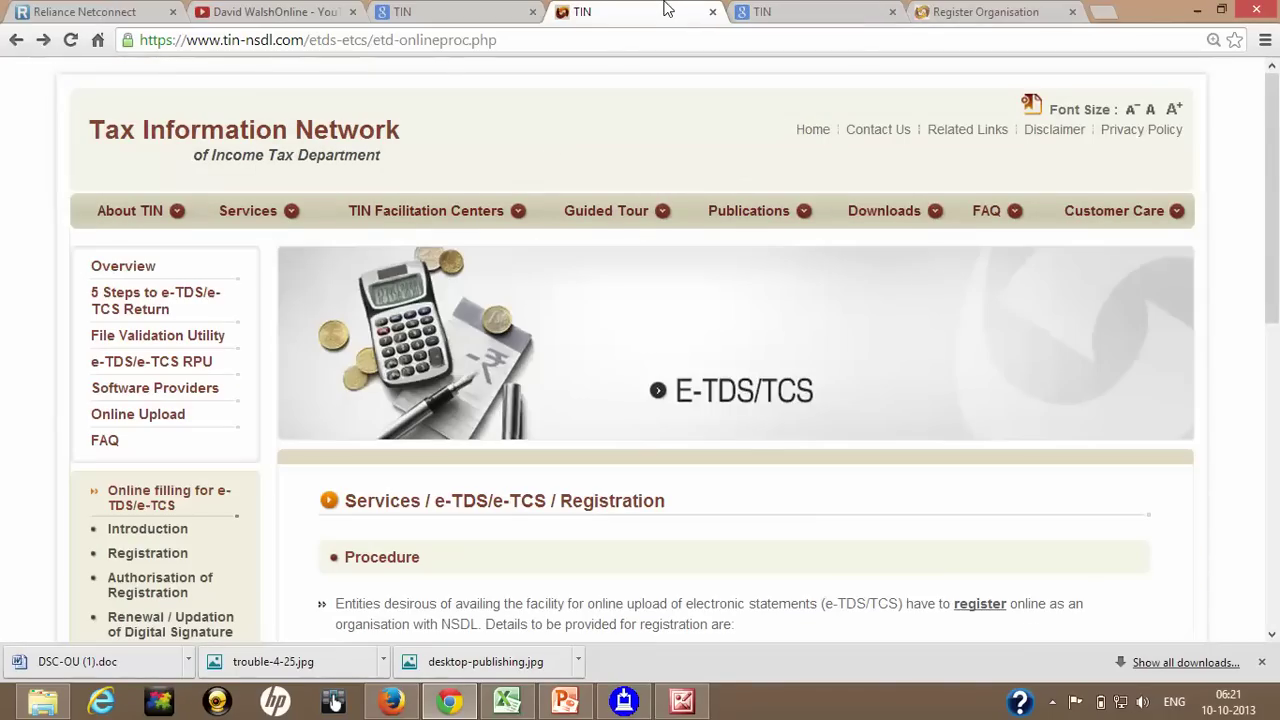
{"action": "scroll", "coordinate": [150, 445], "scroll_direction": "down", "scroll_amount": 1}
{"action": "left_click", "coordinate": [440, 11]}
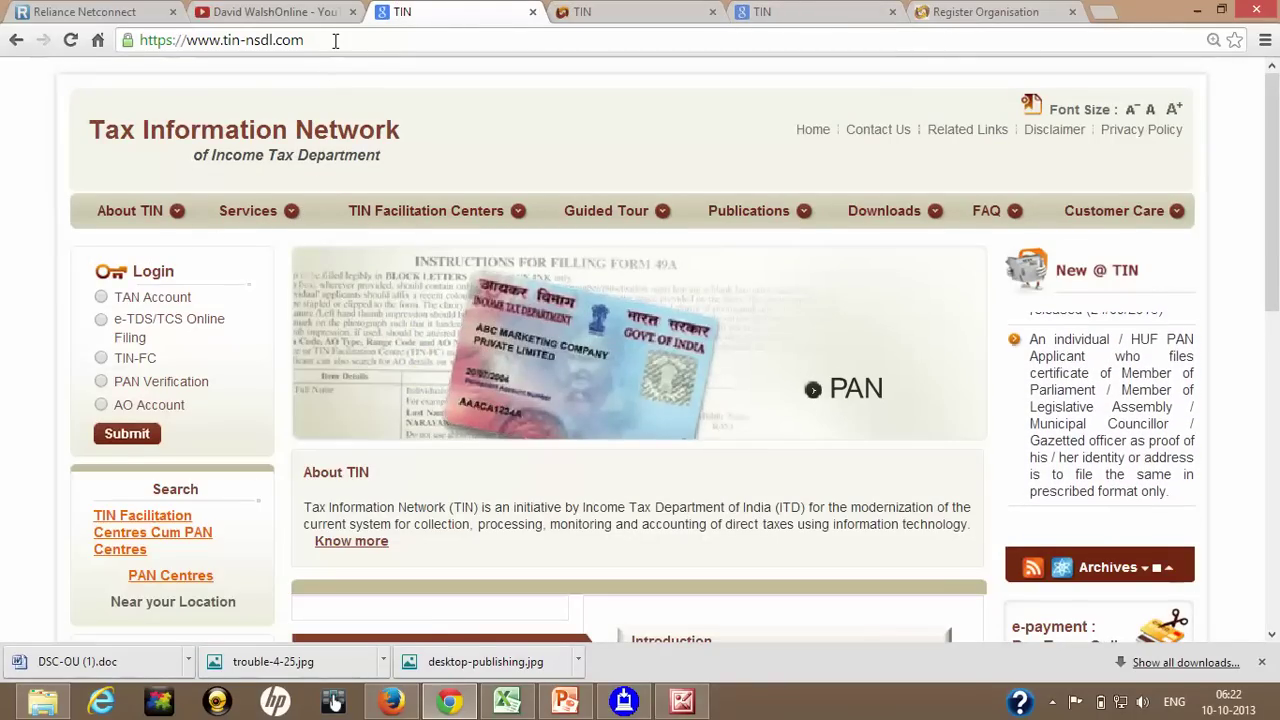
{"action": "scroll", "coordinate": [192, 460], "scroll_direction": "down", "scroll_amount": 1}
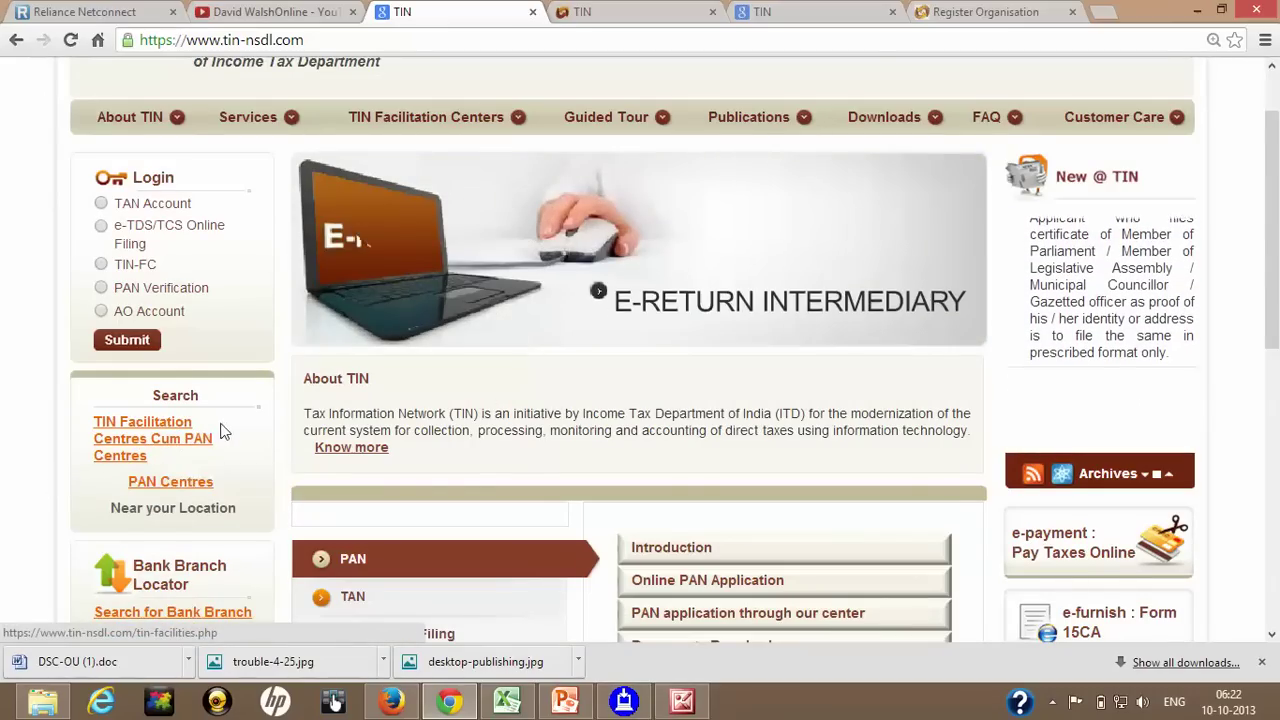
{"action": "left_click", "coordinate": [147, 452]}
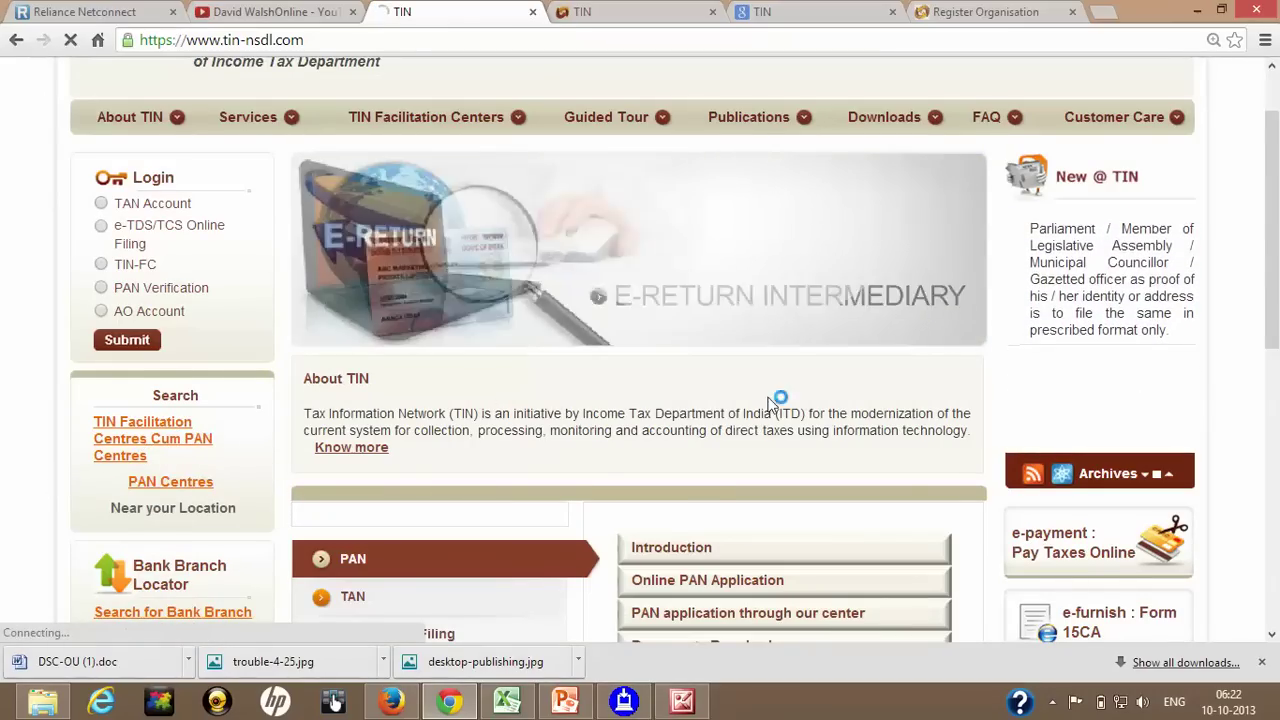
{"action": "scroll", "coordinate": [803, 451], "scroll_direction": "down", "scroll_amount": 2}
{"action": "scroll", "coordinate": [835, 408], "scroll_direction": "down", "scroll_amount": 5}
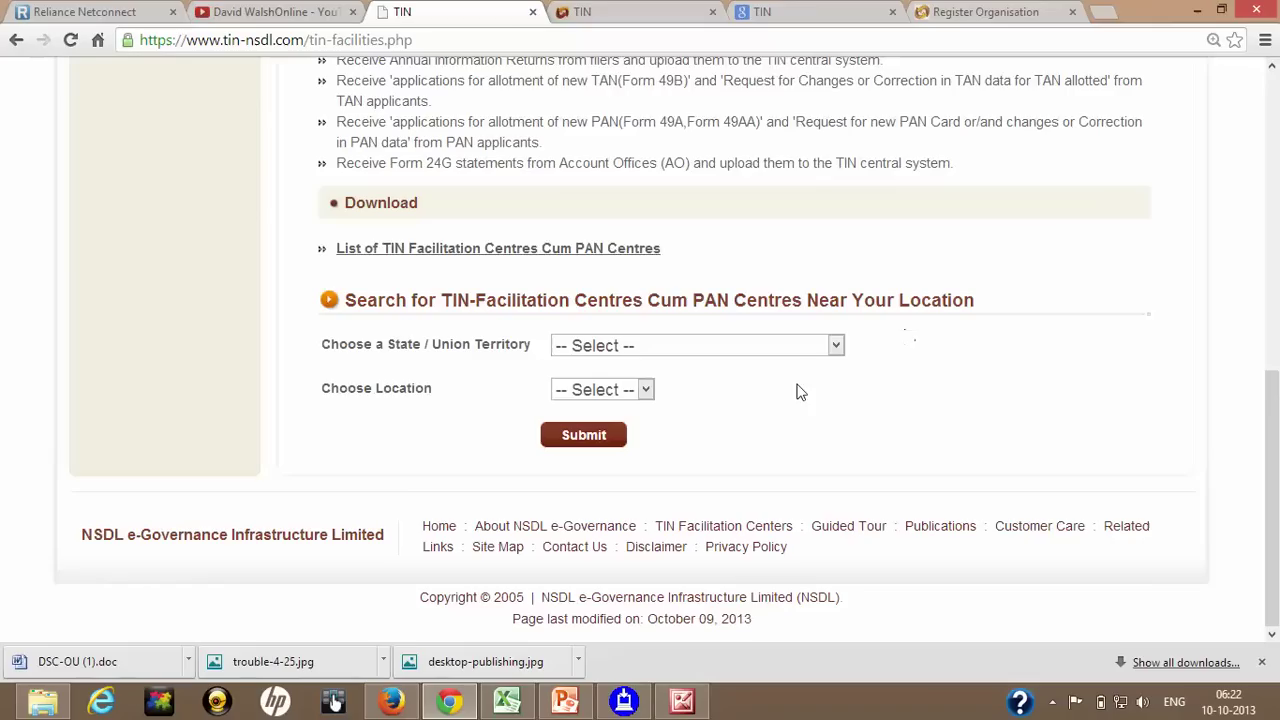
- Choose MAHARASHTRA as the state for the facilitation centre search
{"action": "left_click", "coordinate": [828, 347]}
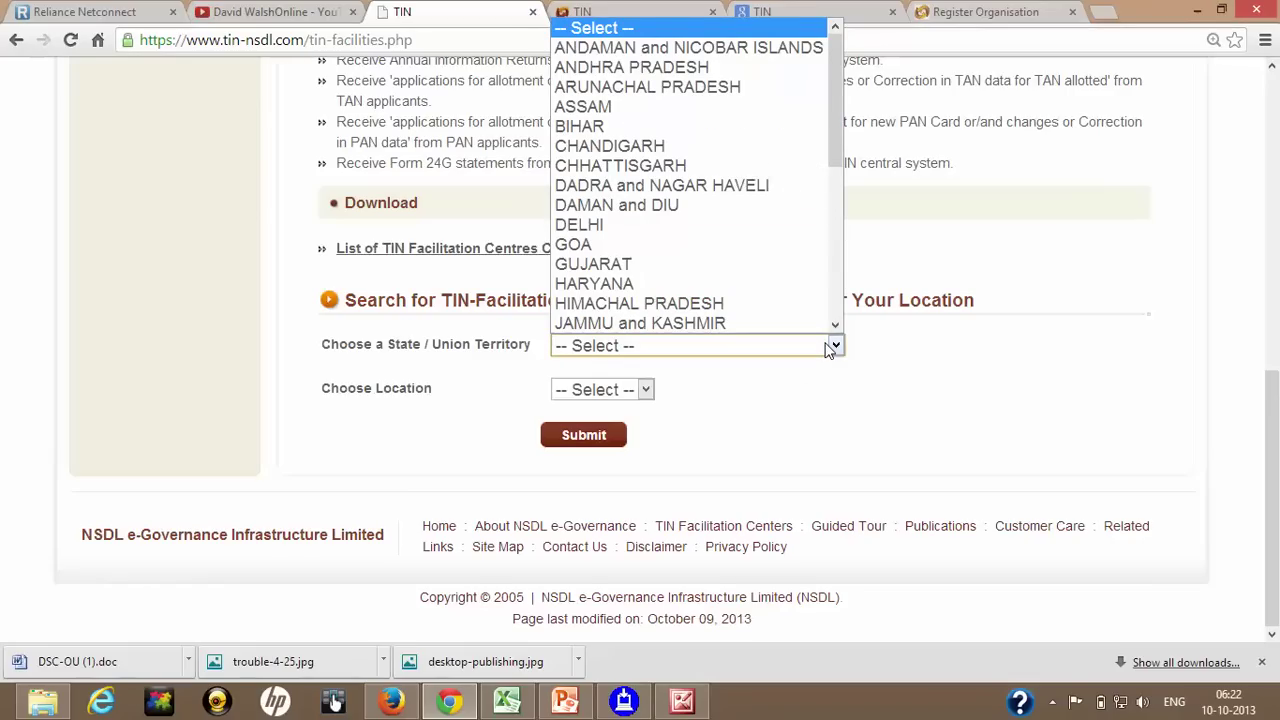
{"action": "key", "text": "m"}
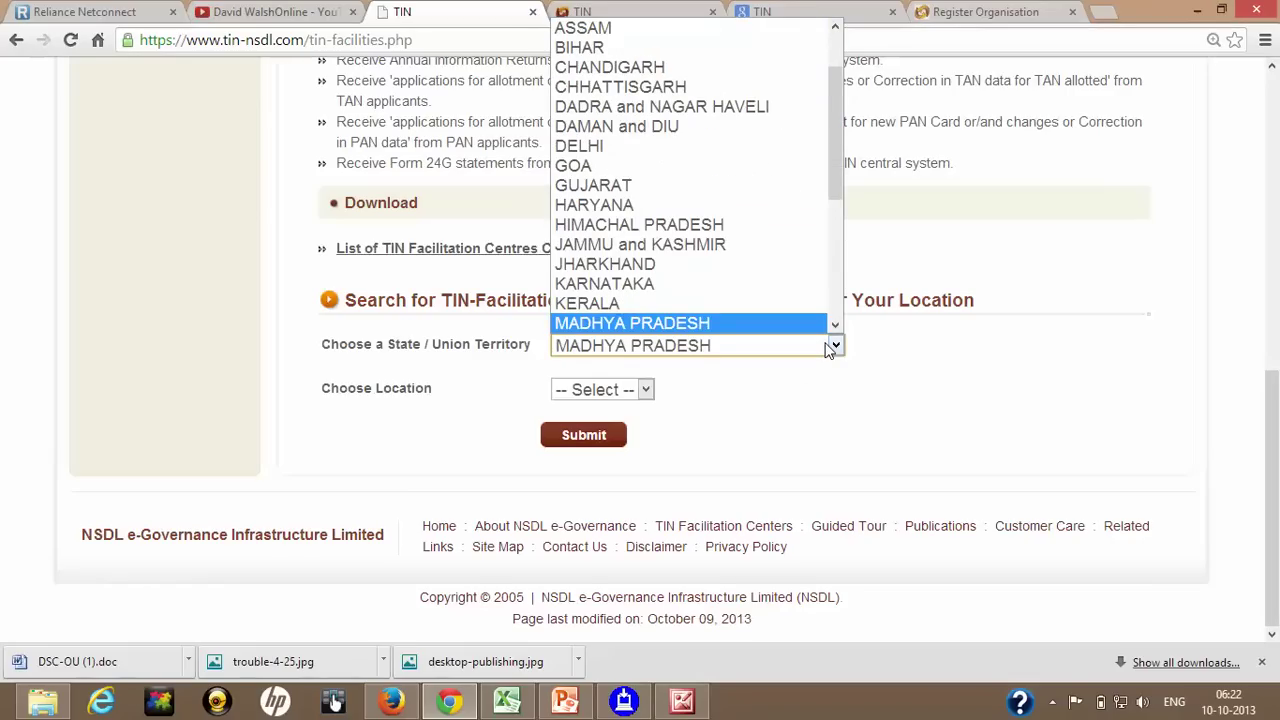
{"action": "key", "text": "m"}
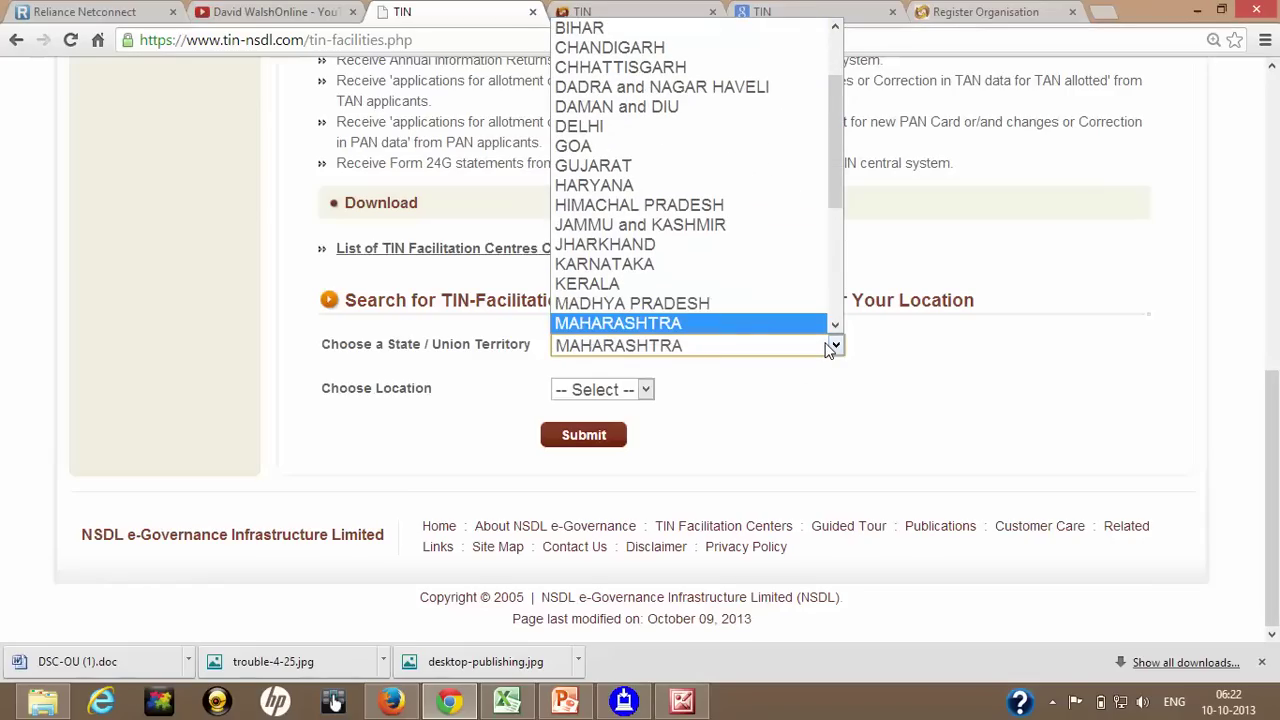
{"action": "left_click", "coordinate": [758, 320]}
- Pick MUMBAI from the Maharashtra location list
{"action": "left_click", "coordinate": [688, 390]}
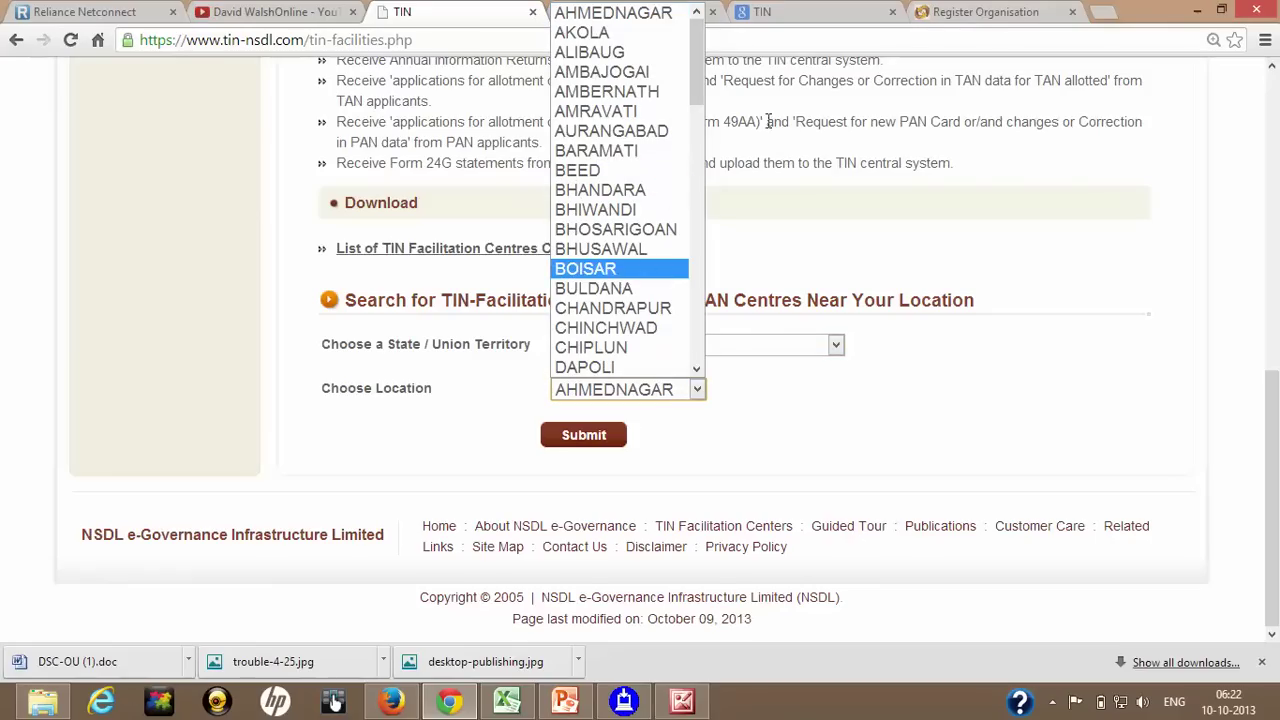
{"action": "scroll", "coordinate": [615, 211], "scroll_direction": "down", "scroll_amount": 20}
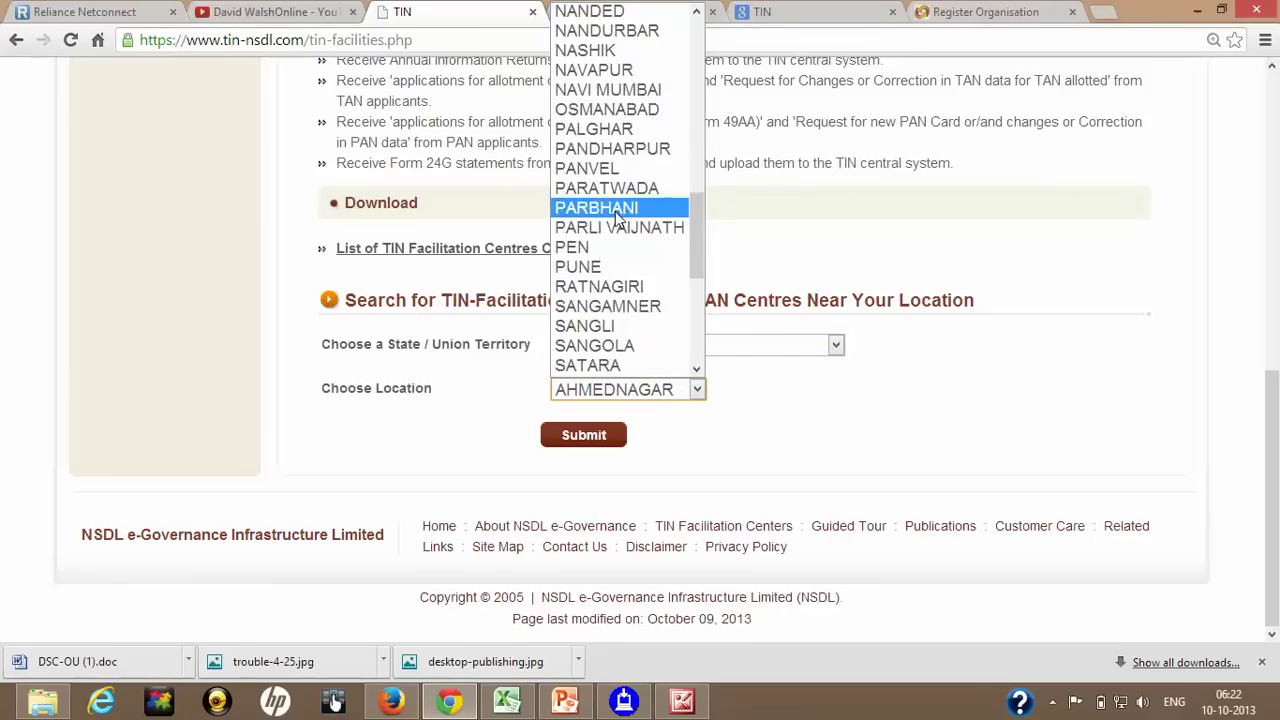
{"action": "key", "text": "m"}
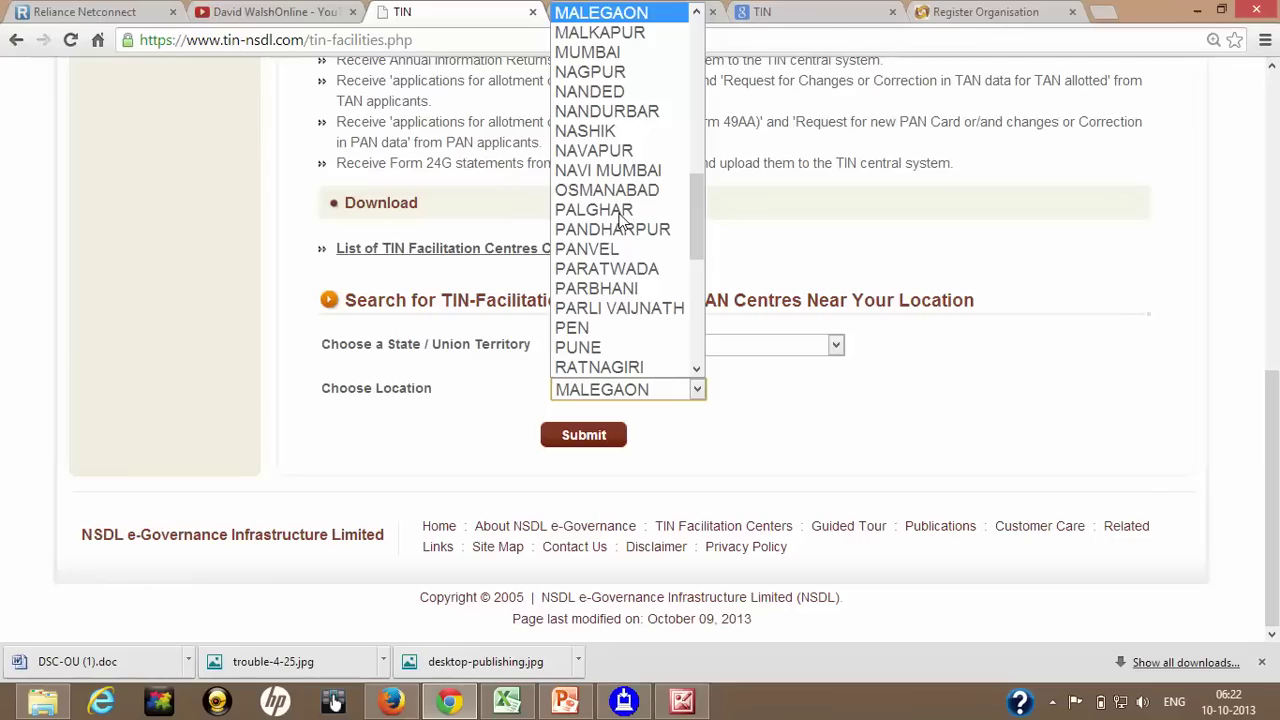
{"action": "key", "text": "a"}
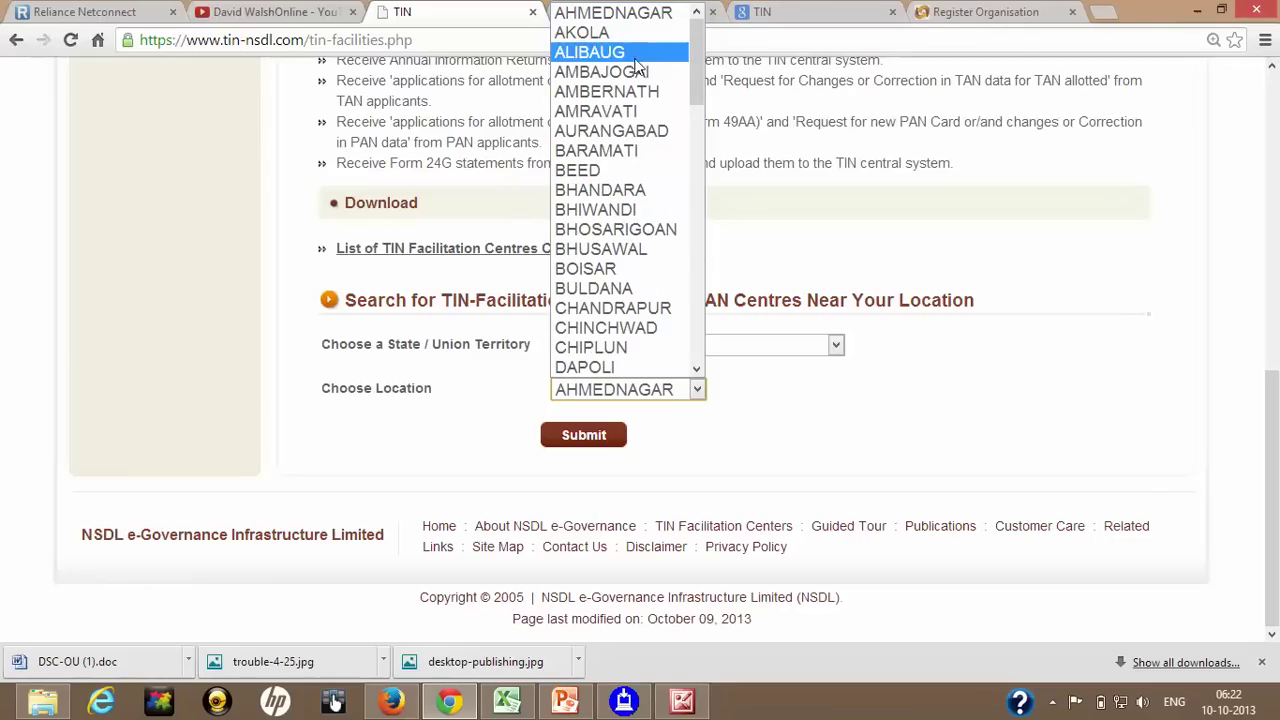
{"action": "key", "text": "m"}
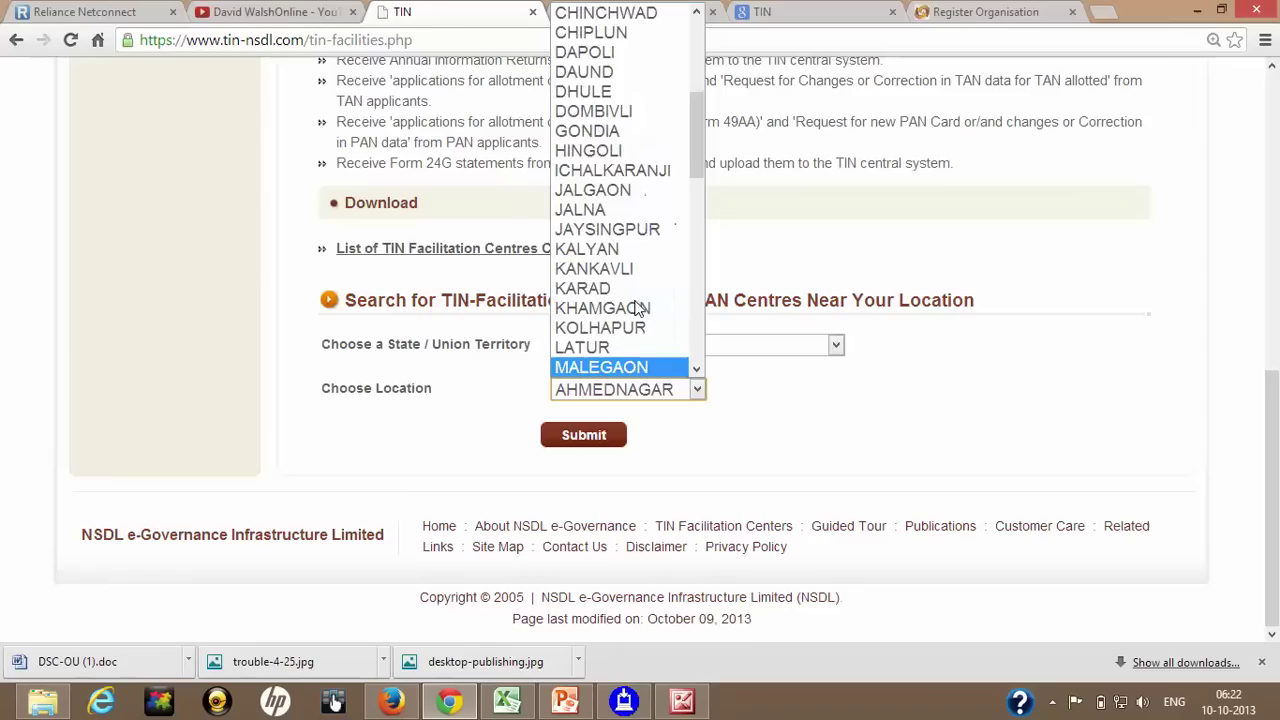
{"action": "key", "text": "u"}
{"action": "scroll", "coordinate": [638, 330], "scroll_direction": "down", "scroll_amount": 1}
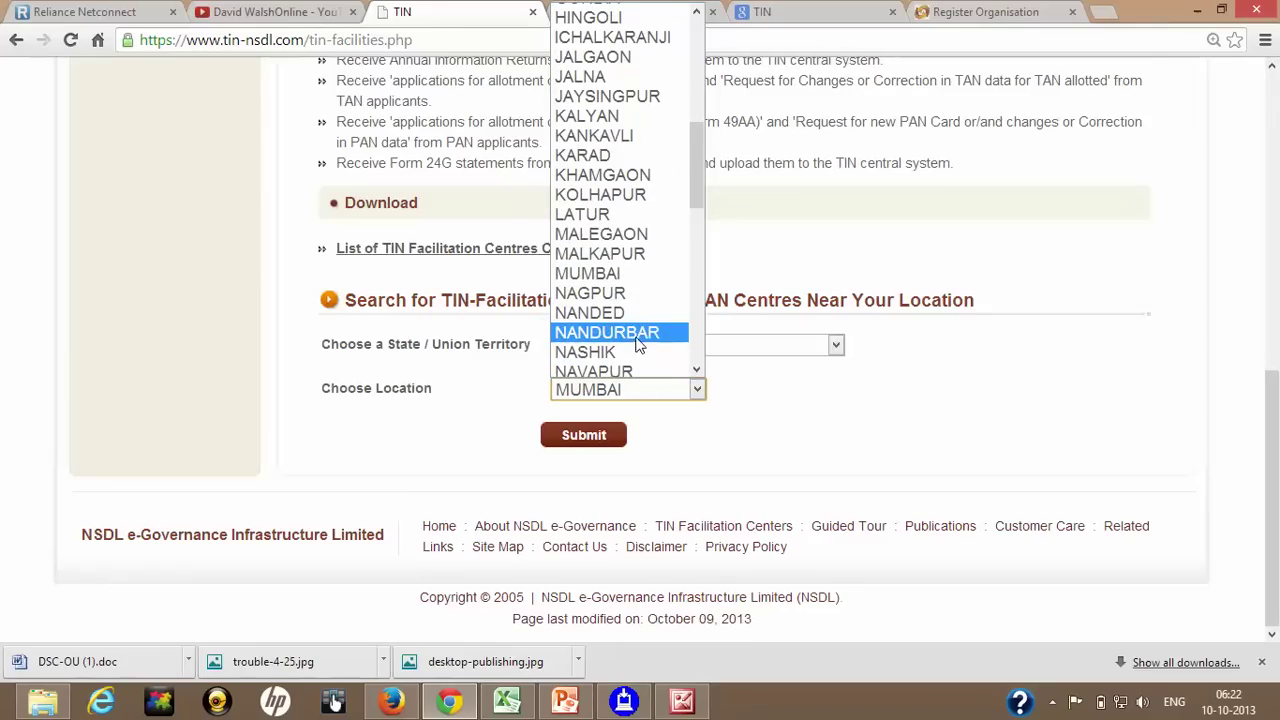
{"action": "left_click", "coordinate": [620, 273]}
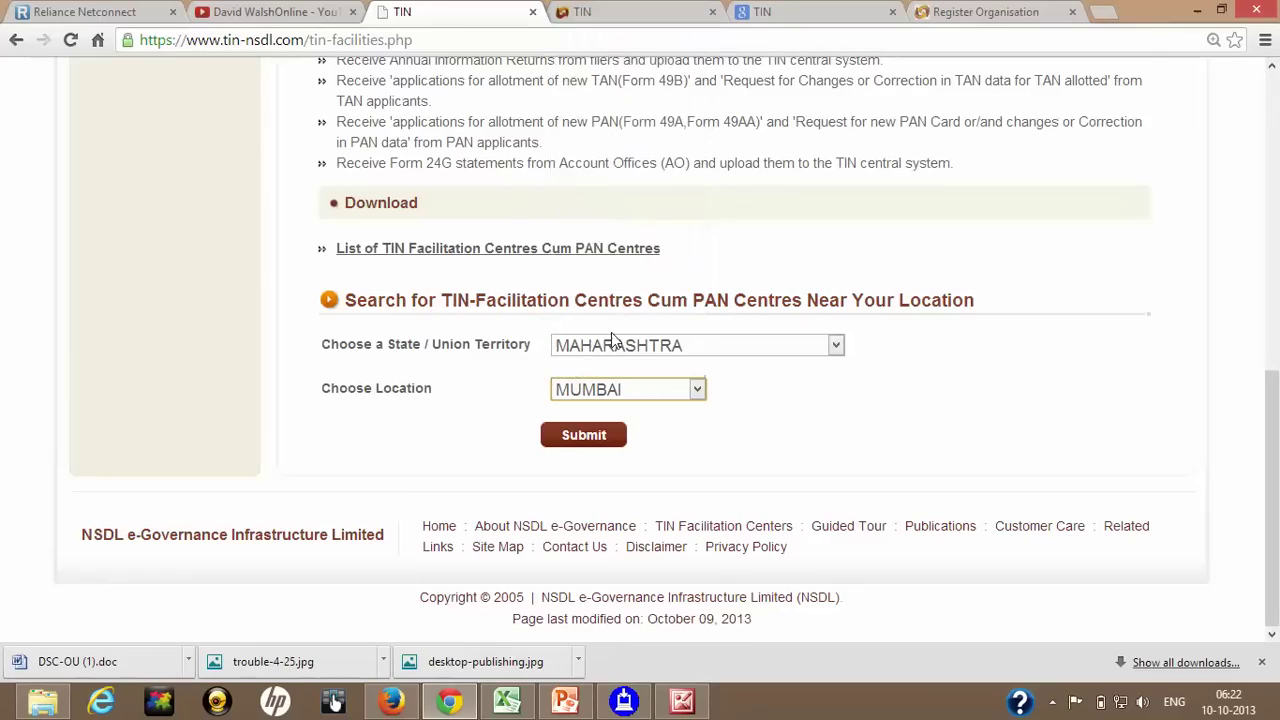
- Submit the search and scroll through the Mumbai TIN Facilitation Centres results
{"action": "left_click", "coordinate": [588, 448]}
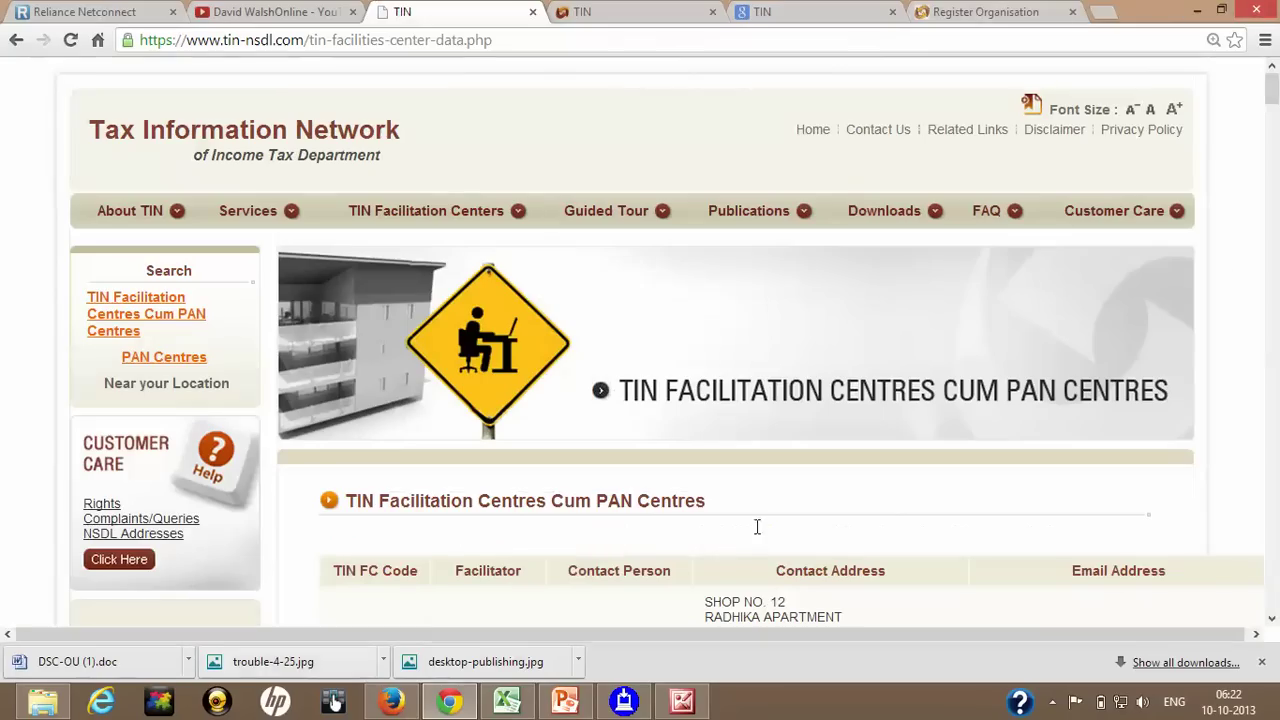
{"action": "scroll", "coordinate": [835, 370], "scroll_direction": "down", "scroll_amount": 1}
{"action": "scroll", "coordinate": [835, 370], "scroll_direction": "down", "scroll_amount": 2}
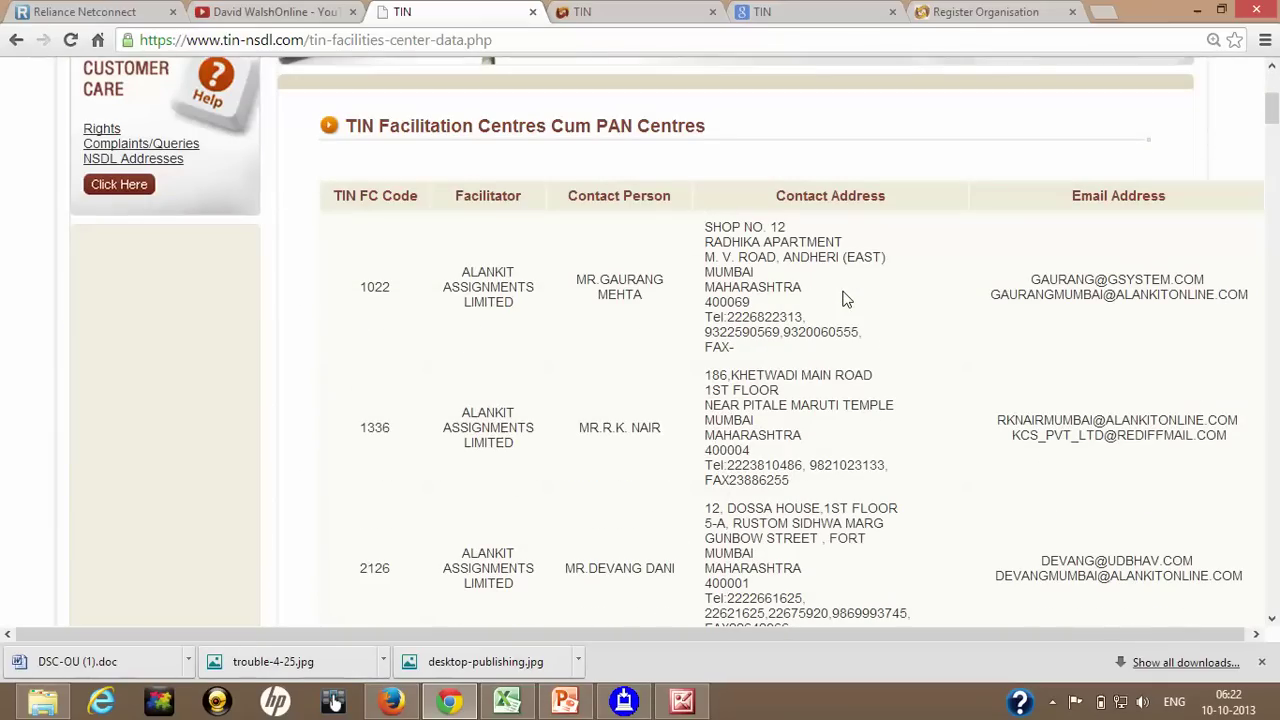
{"action": "scroll", "coordinate": [843, 298], "scroll_direction": "down", "scroll_amount": 2}
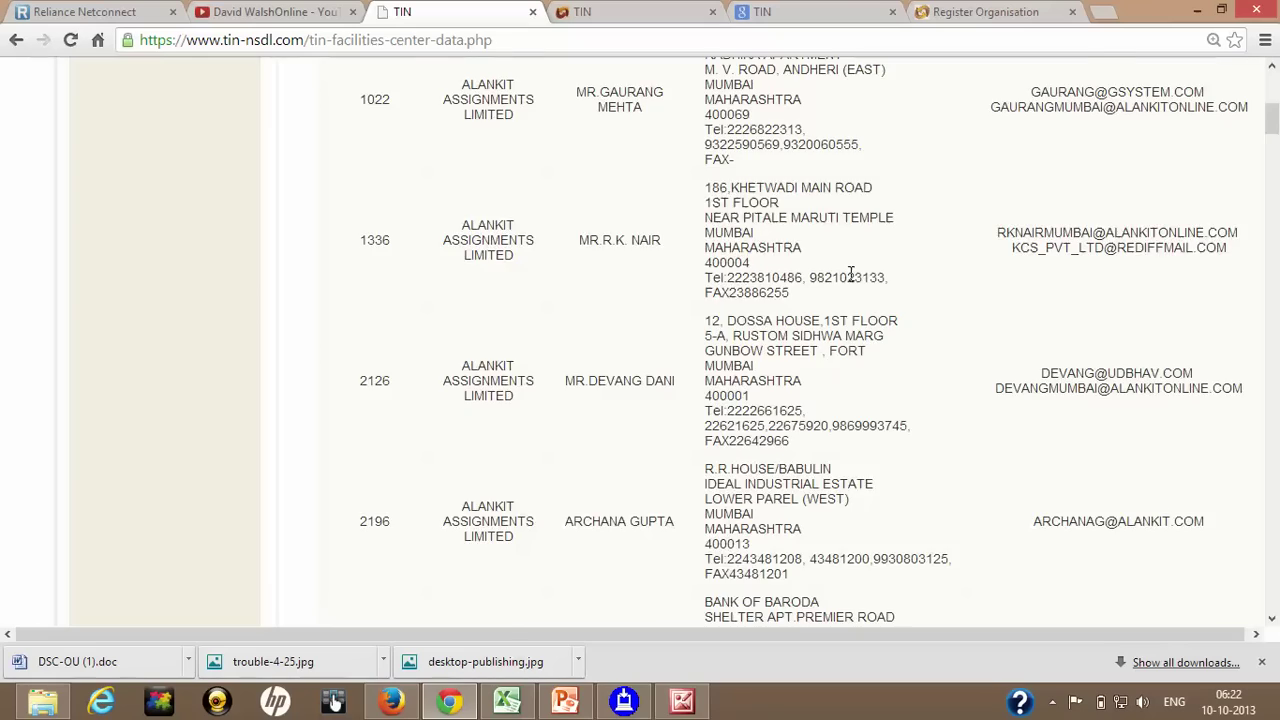
{"action": "scroll", "coordinate": [850, 274], "scroll_direction": "down", "scroll_amount": 8}
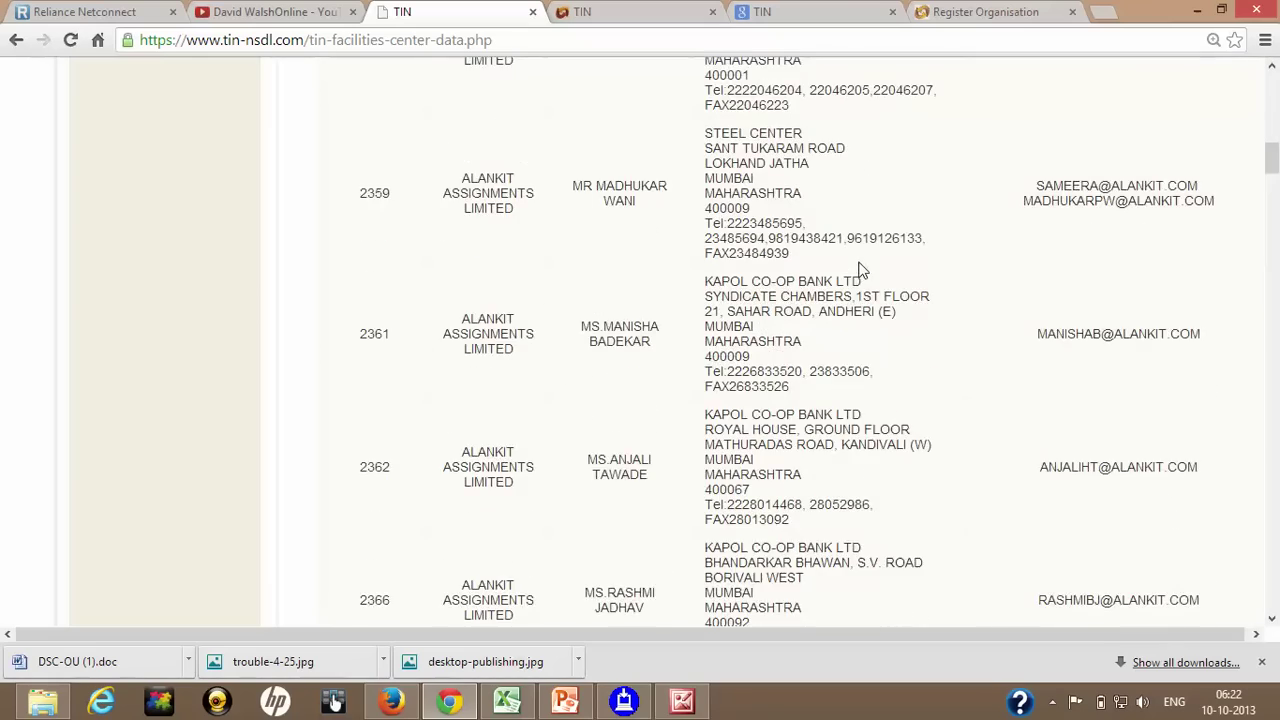
{"action": "scroll", "coordinate": [860, 268], "scroll_direction": "down", "scroll_amount": 8}
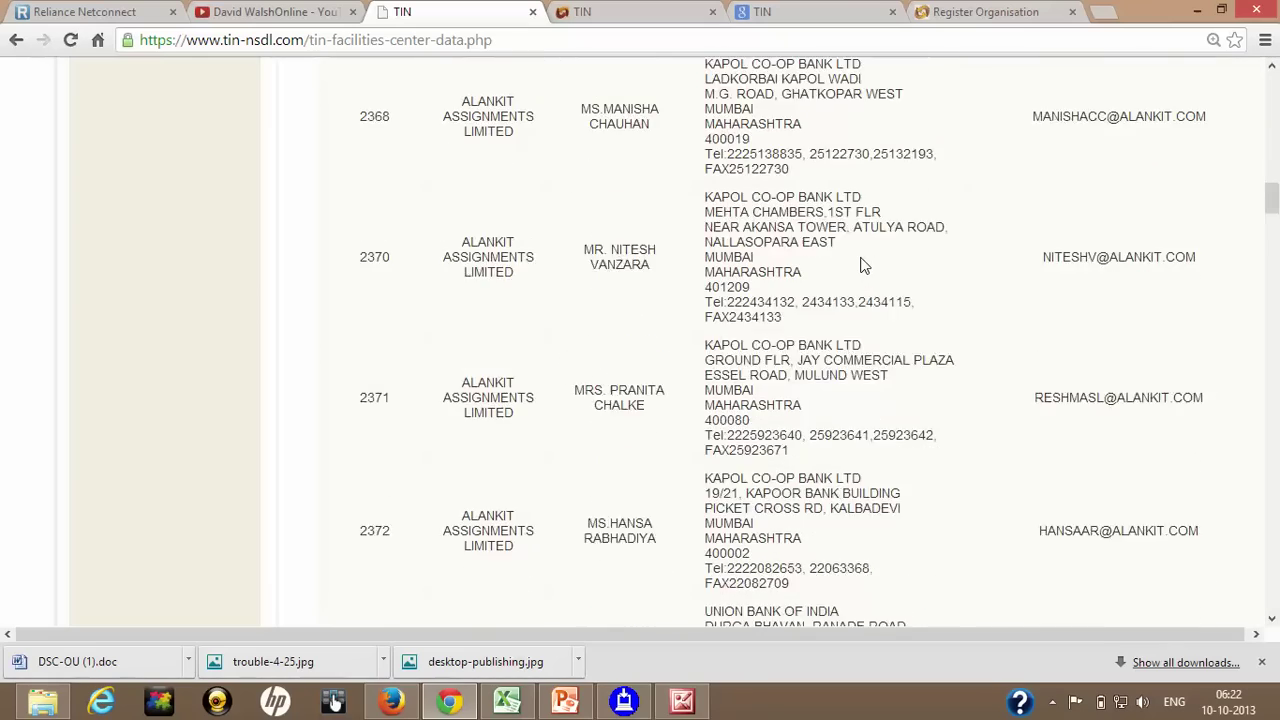
{"action": "scroll", "coordinate": [864, 265], "scroll_direction": "down", "scroll_amount": 13}
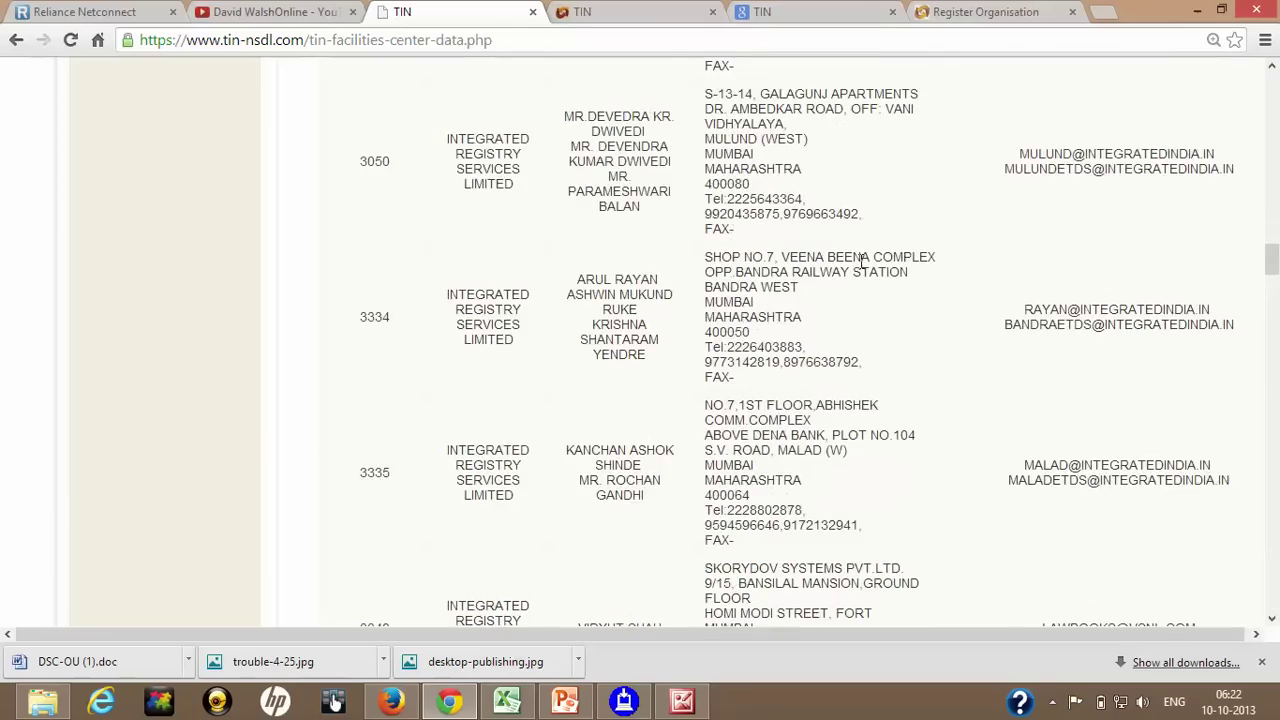
{"action": "scroll", "coordinate": [864, 262], "scroll_direction": "up", "scroll_amount": 18}
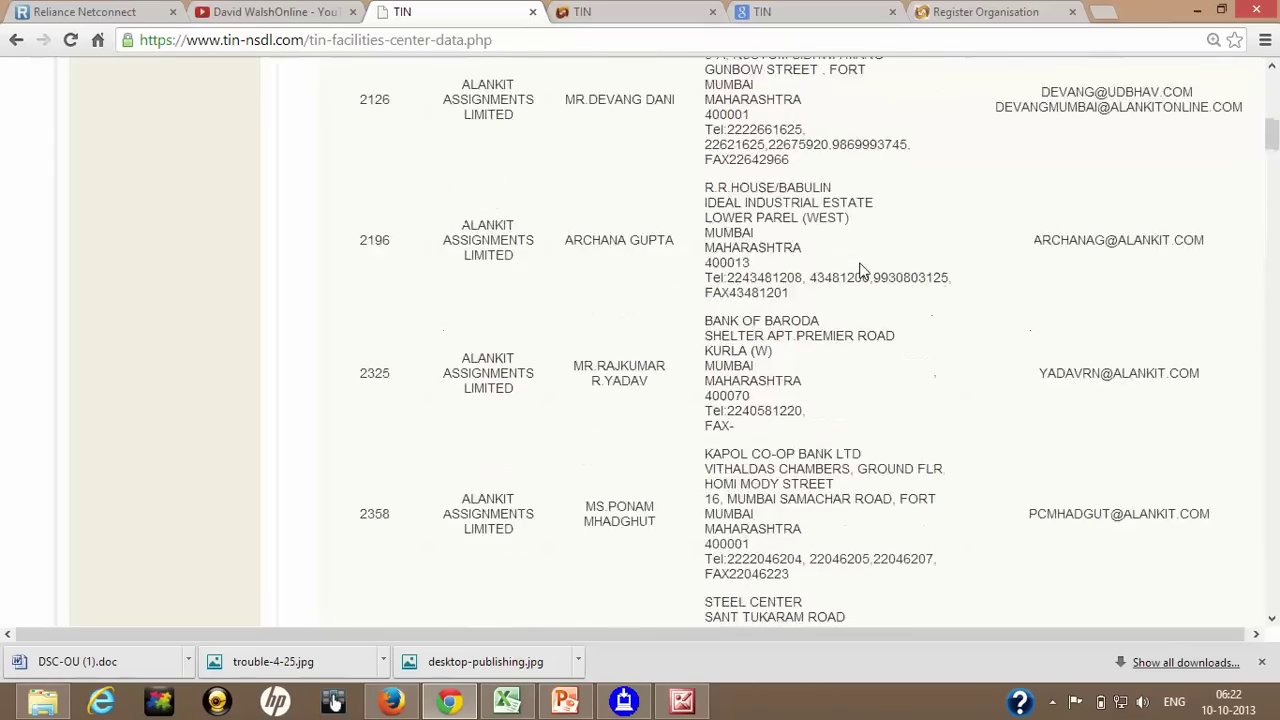
{"action": "scroll", "coordinate": [862, 270], "scroll_direction": "up", "scroll_amount": 9}
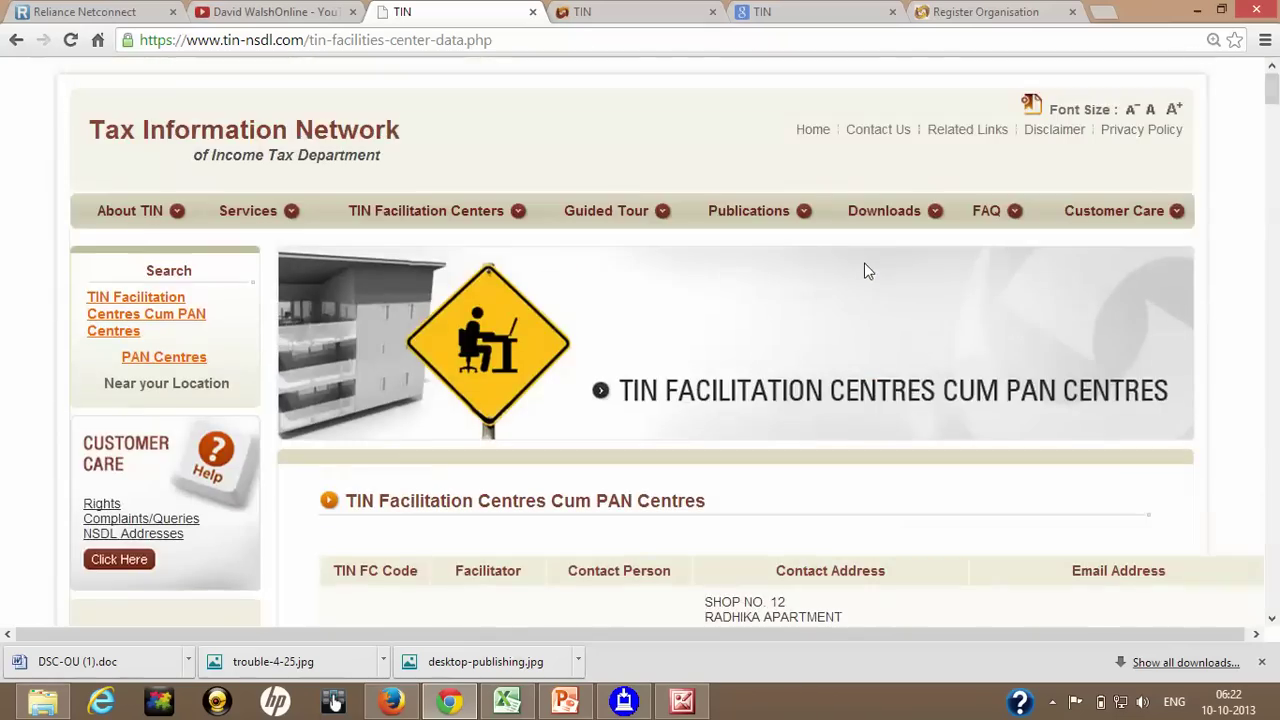
- Review the remaining Mumbai centre entries, then return to the slide viewer showing Slide3
{"action": "scroll", "coordinate": [866, 270], "scroll_direction": "down", "scroll_amount": 1}
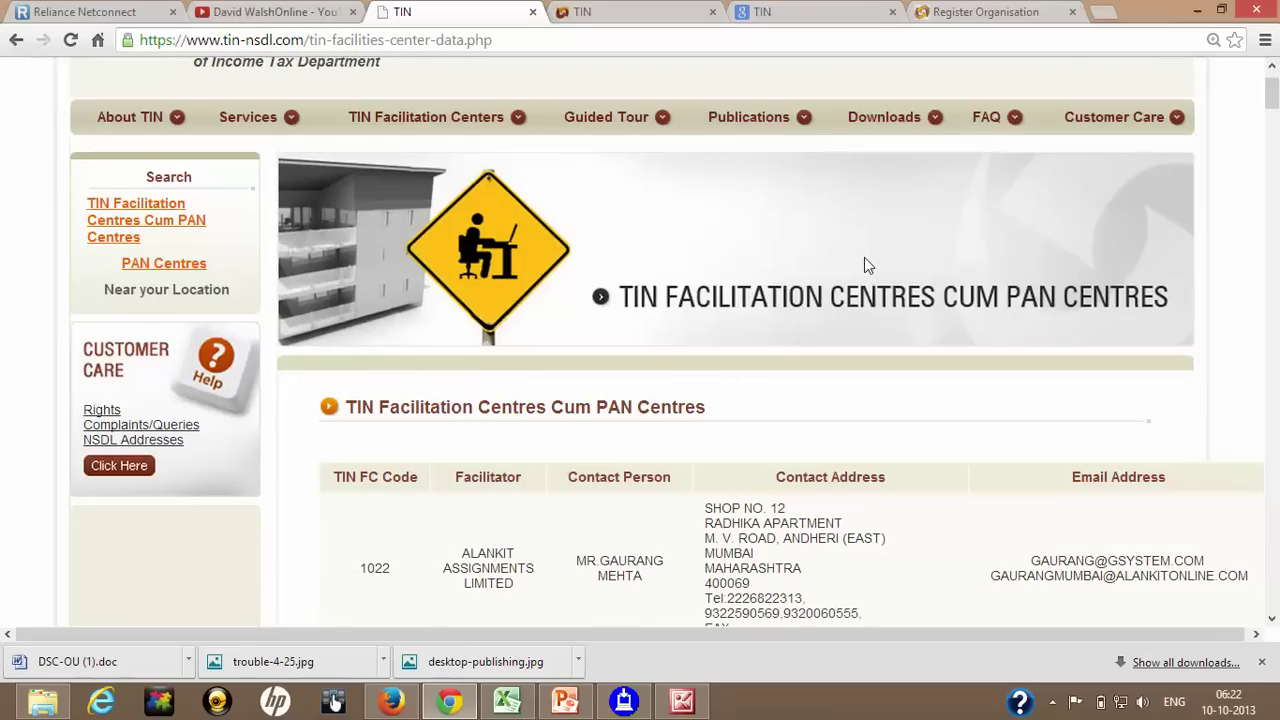
{"action": "scroll", "coordinate": [866, 265], "scroll_direction": "down", "scroll_amount": 1}
{"action": "scroll", "coordinate": [867, 265], "scroll_direction": "down", "scroll_amount": 1}
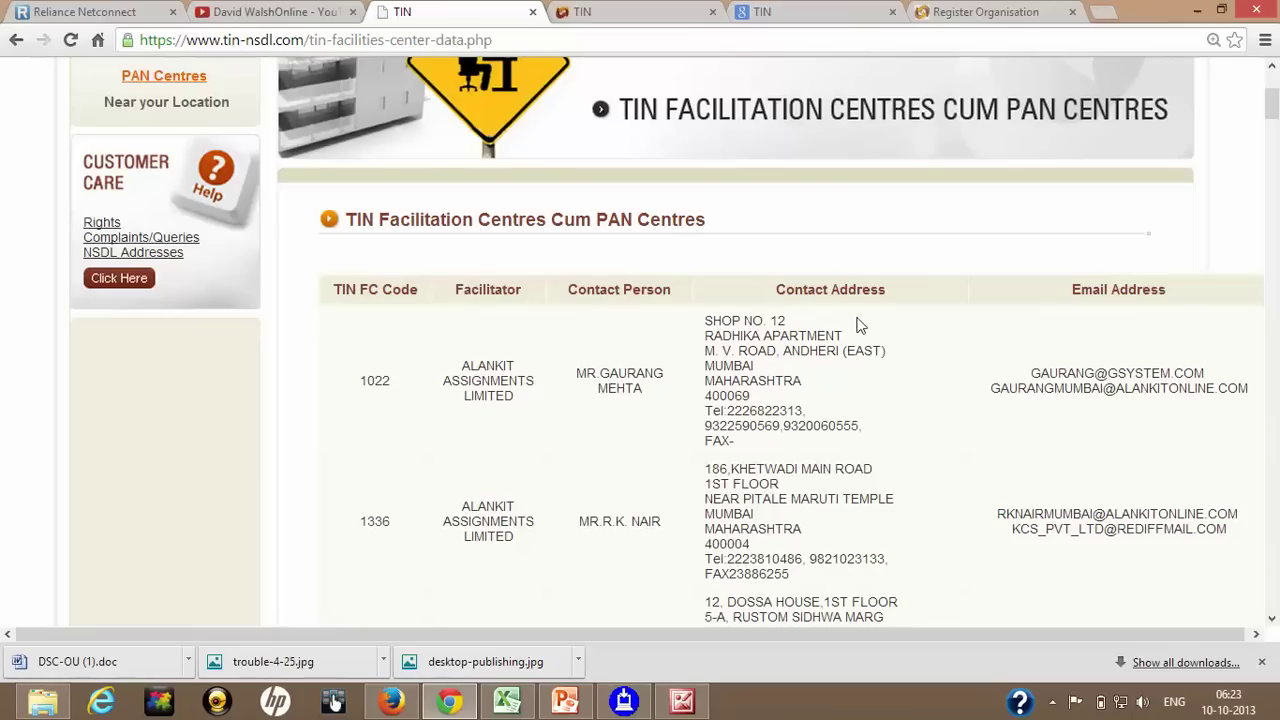
{"action": "scroll", "coordinate": [786, 371], "scroll_direction": "down", "scroll_amount": 1}
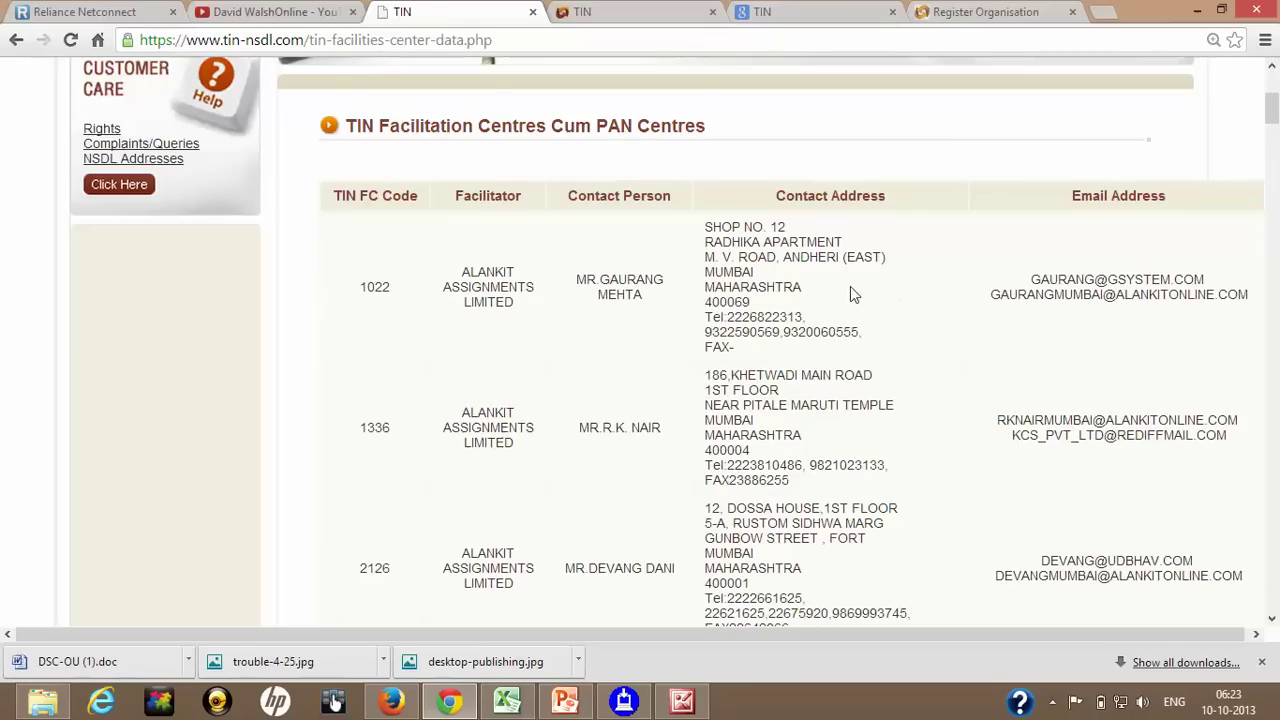
{"action": "scroll", "coordinate": [850, 284], "scroll_direction": "down", "scroll_amount": 1}
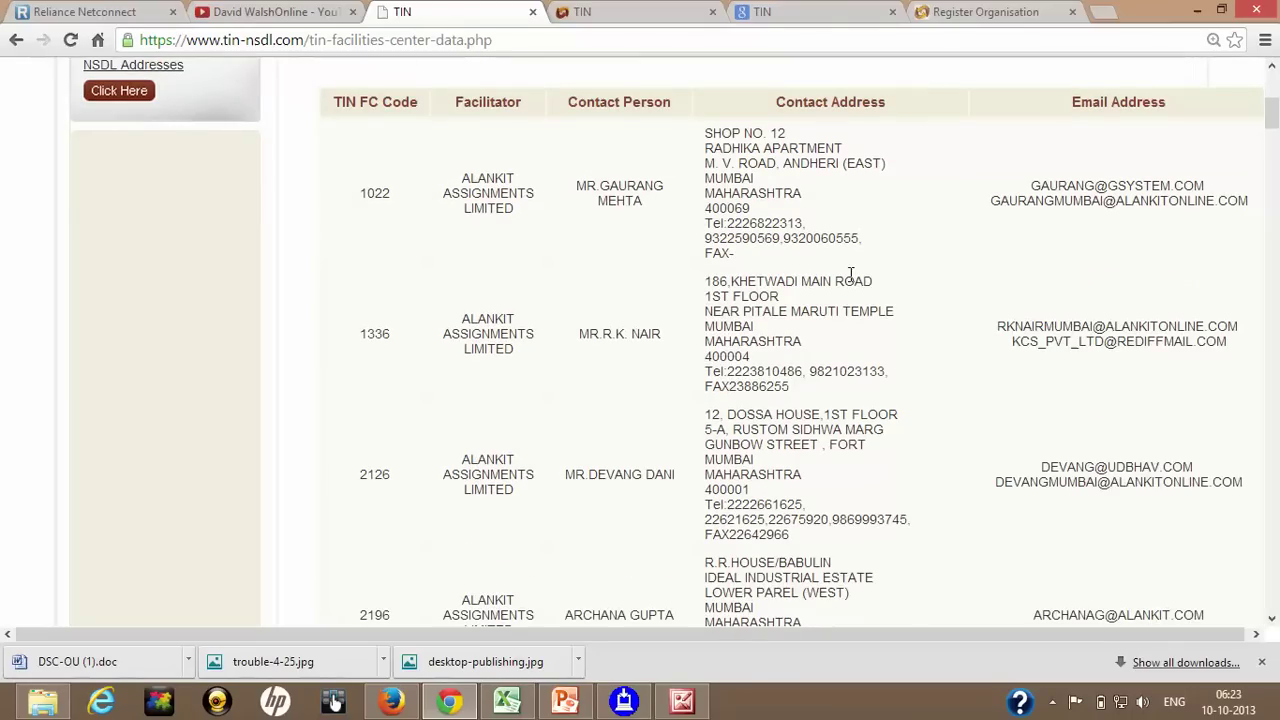
{"action": "scroll", "coordinate": [850, 284], "scroll_direction": "up", "scroll_amount": 2}
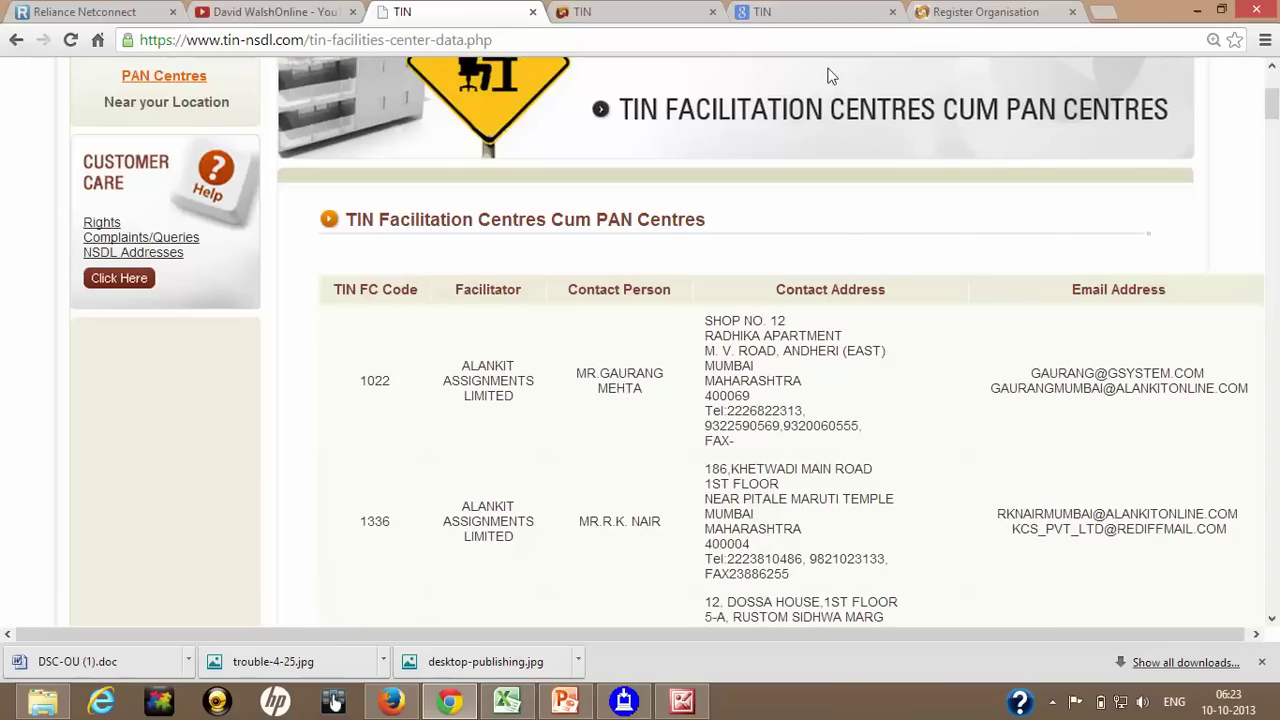
{"action": "left_click", "coordinate": [682, 701]}
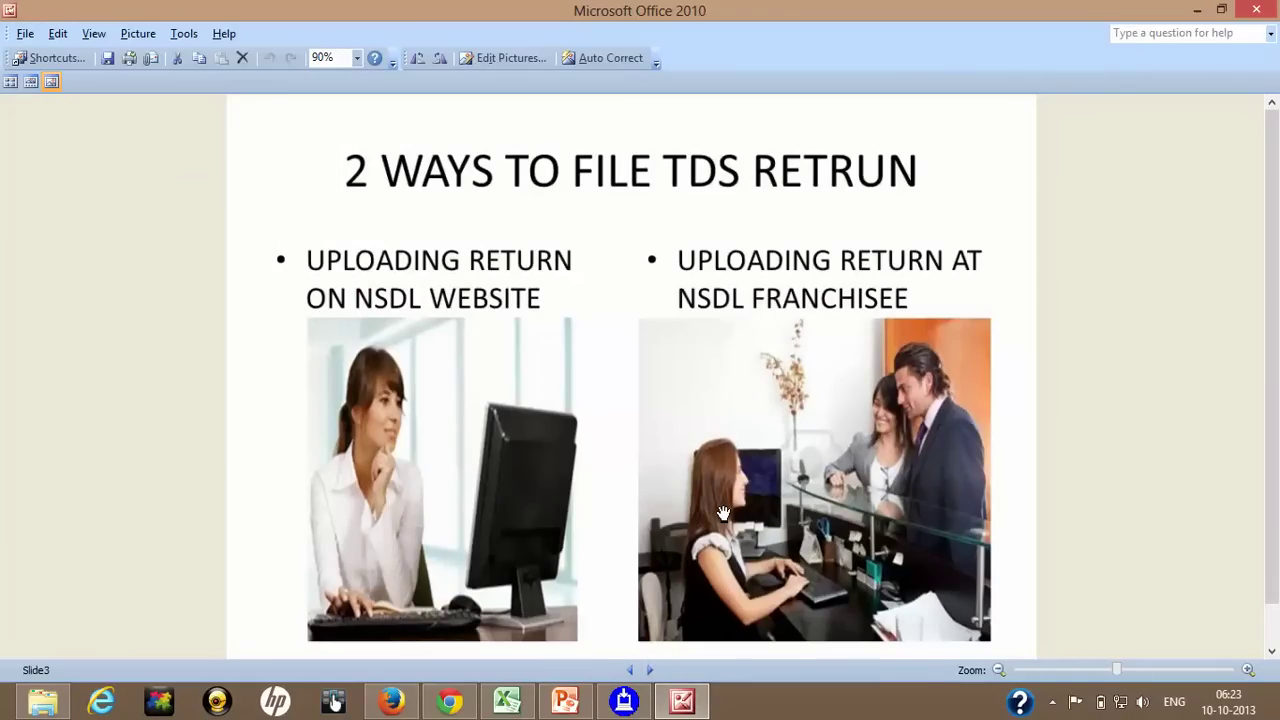
- View Slide4's e-TDS upload fees table, then return to Form 24Q Annexure I in RPU
{"action": "left_click", "coordinate": [656, 677]}
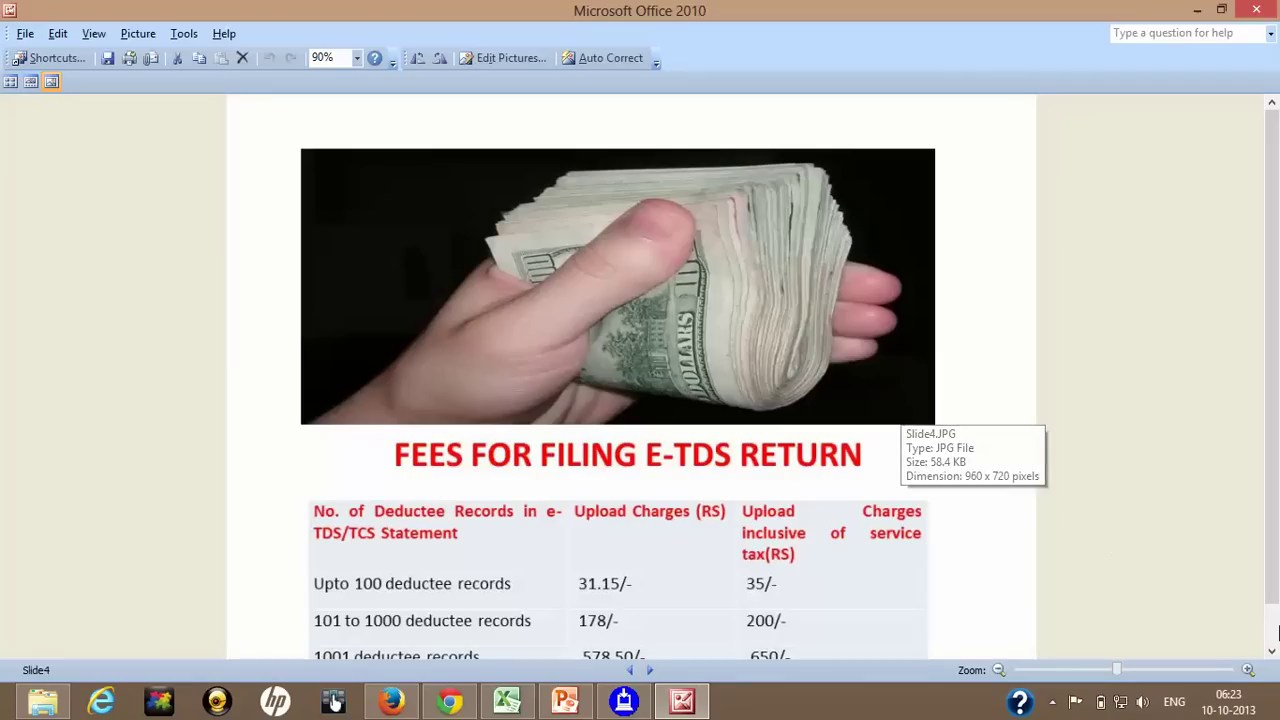
{"action": "left_click", "coordinate": [1273, 652]}
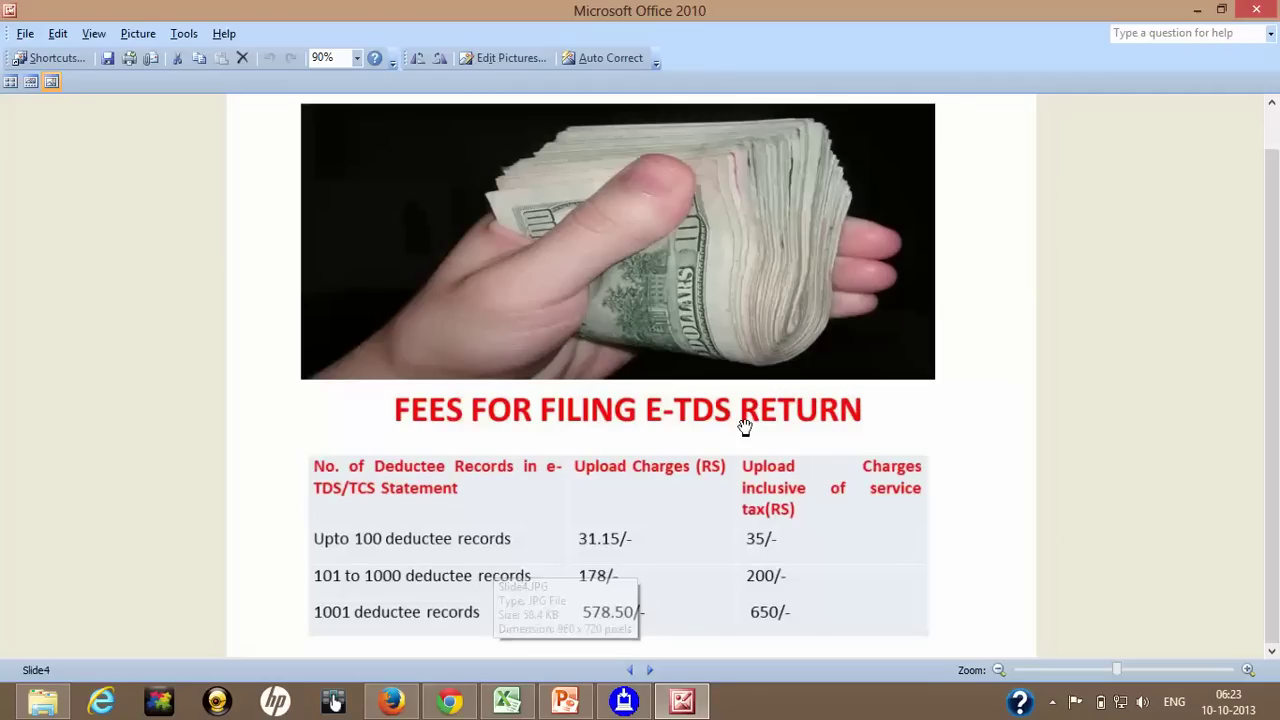
{"action": "left_click", "coordinate": [624, 701]}
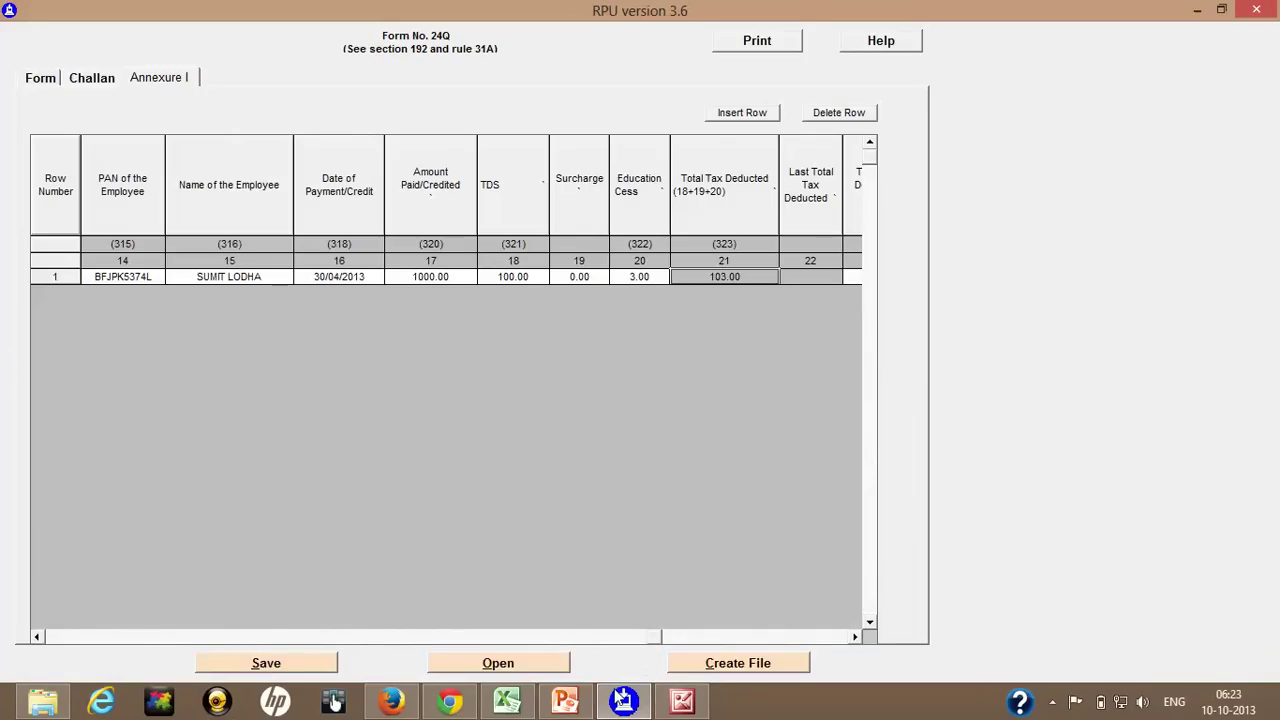
- Switch from RPU back to Picture Manager's Slide4 showing the e-TDS upload fees
{"action": "left_click", "coordinate": [682, 701]}
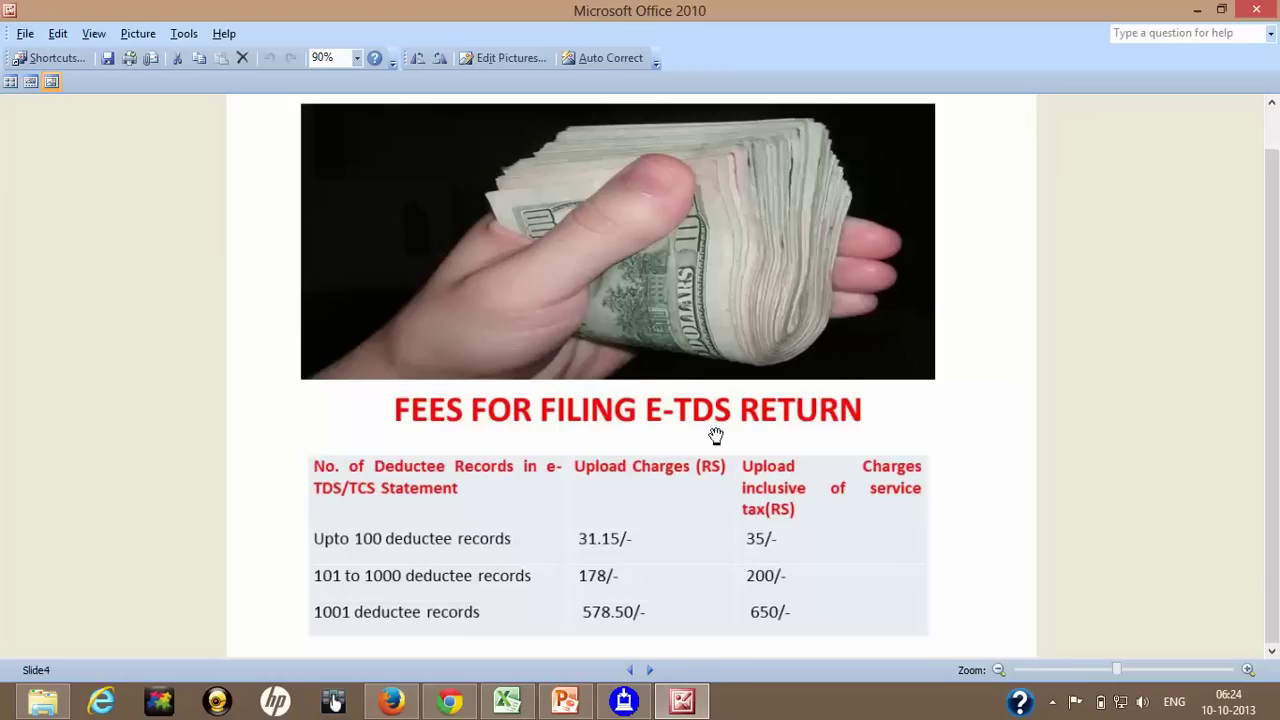
- Advance Picture Manager to Slide5, the closing Thank You slide
{"action": "left_click", "coordinate": [651, 670]}
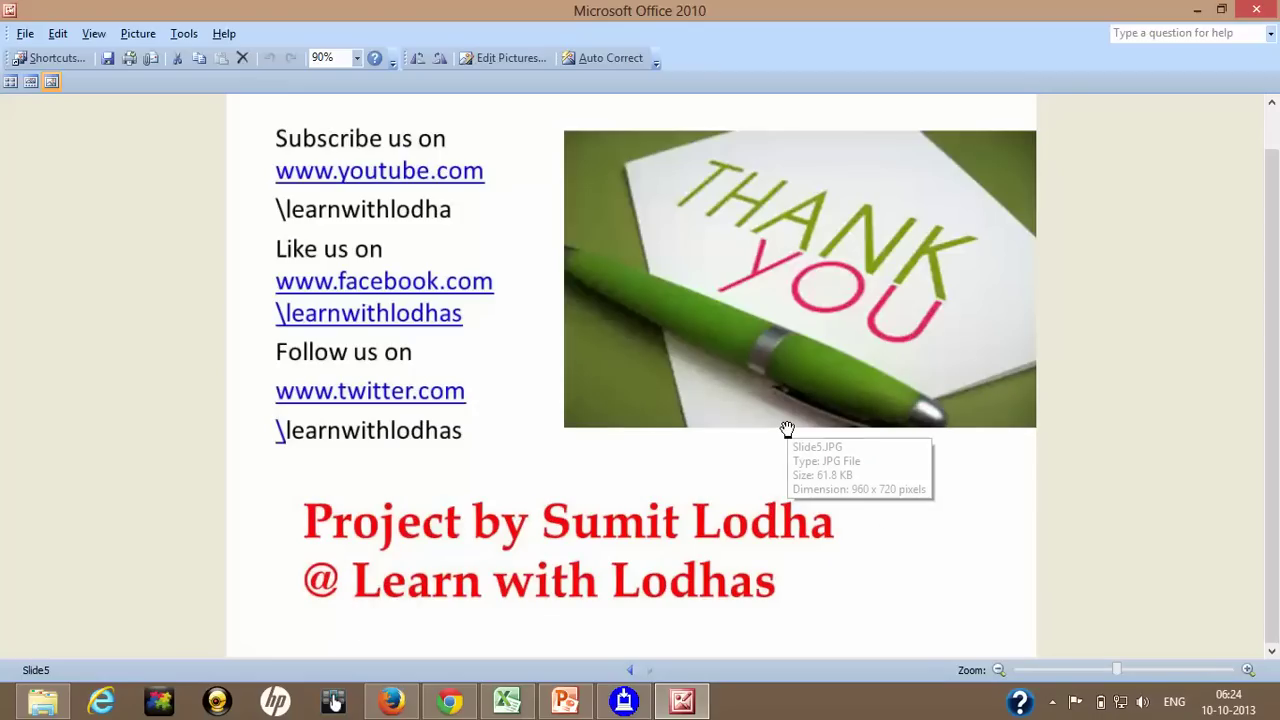